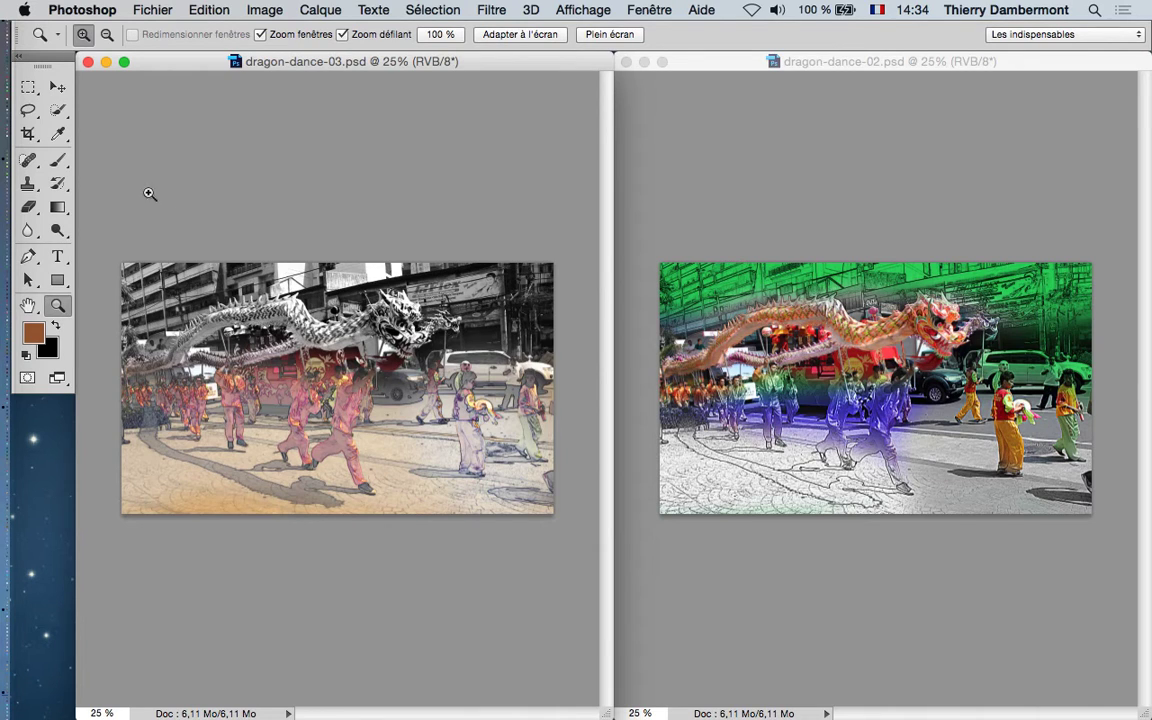
# - Activate the Move tool and make dragon-dance-03.psd the active document
pyautogui.click(59, 88)
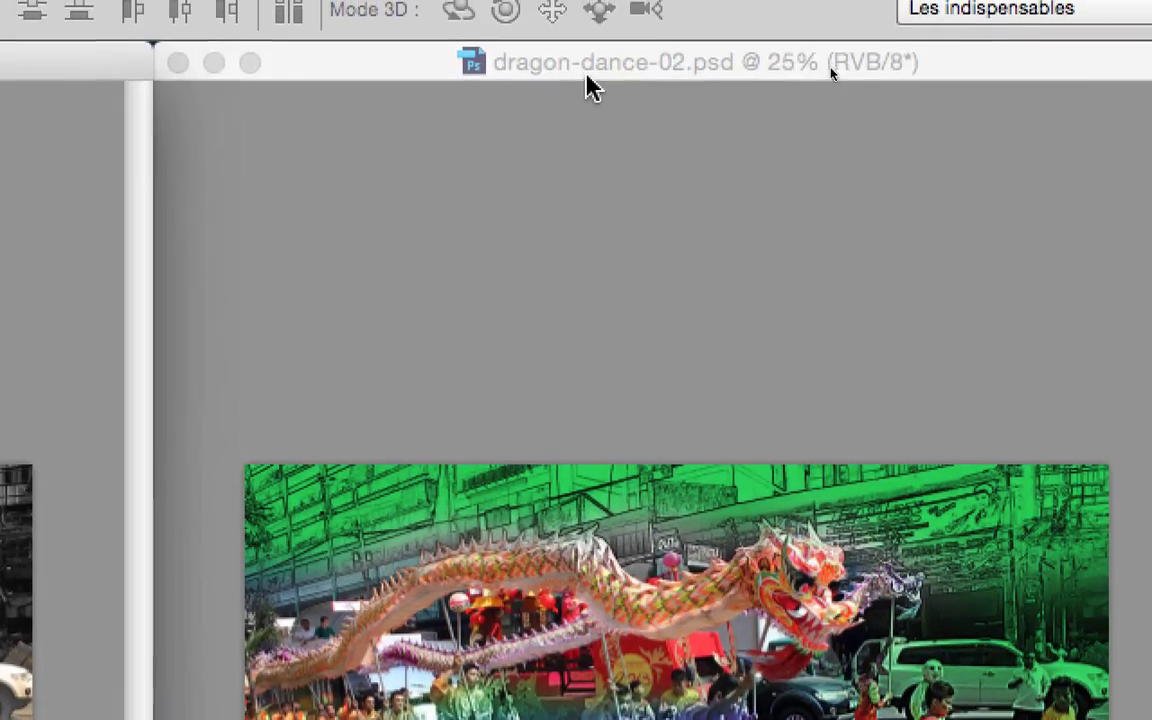
pyautogui.click(590, 88)
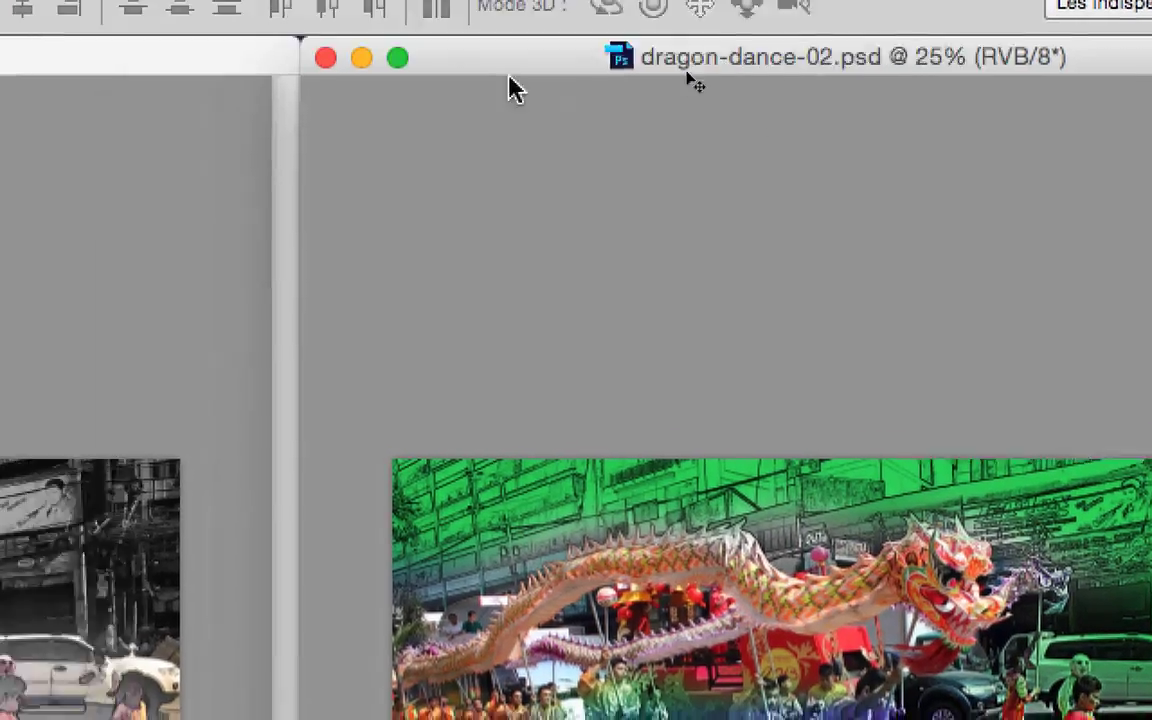
pyautogui.click(144, 66)
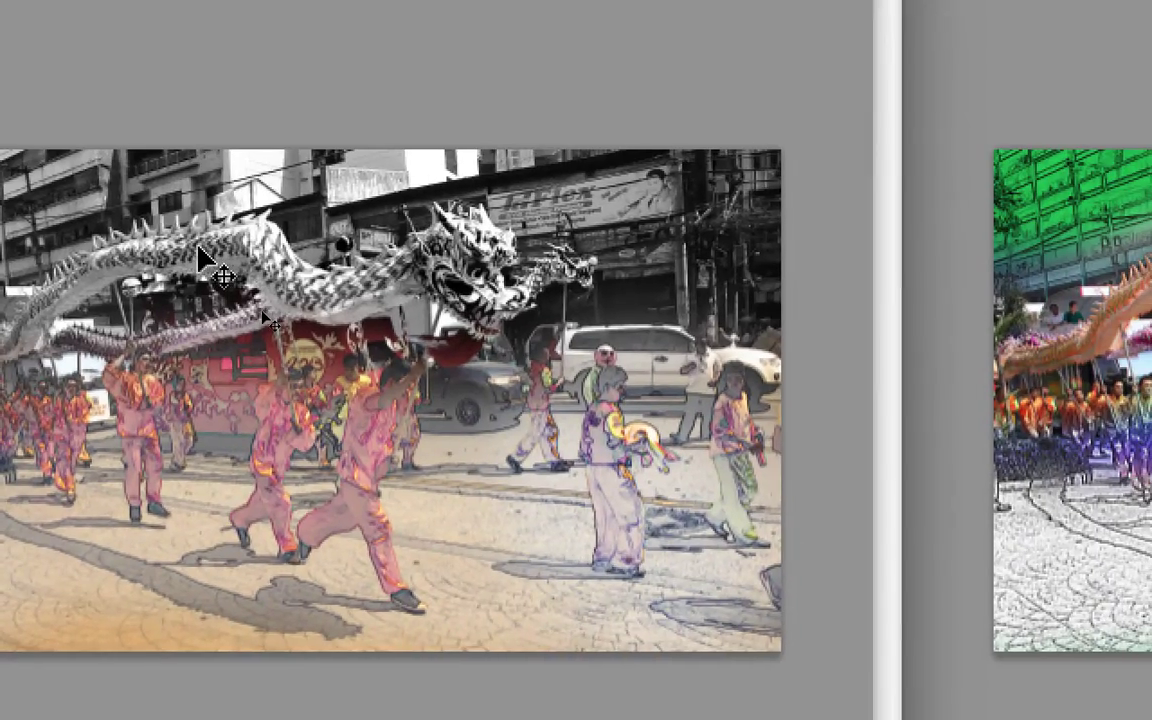
pyautogui.moveTo(468, 538); pyautogui.dragTo(665, 593)
pyautogui.moveTo(268, 280); pyautogui.dragTo(622, 345)
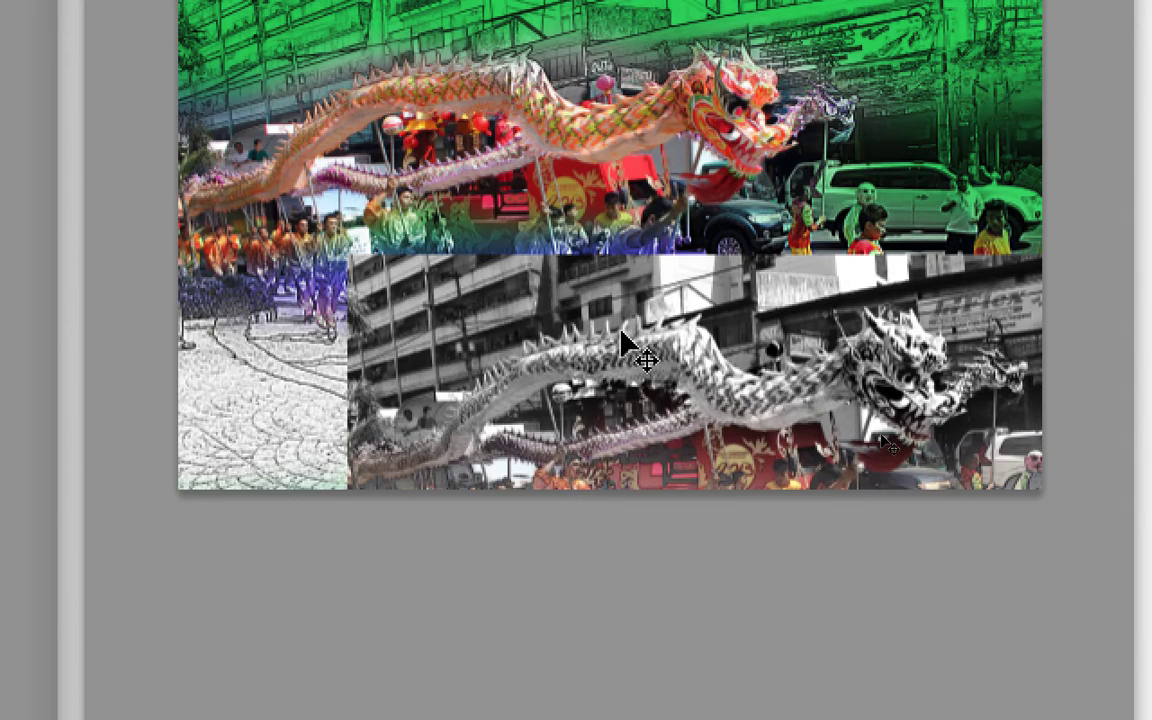
pyautogui.hotkey('ctrl', 'z')
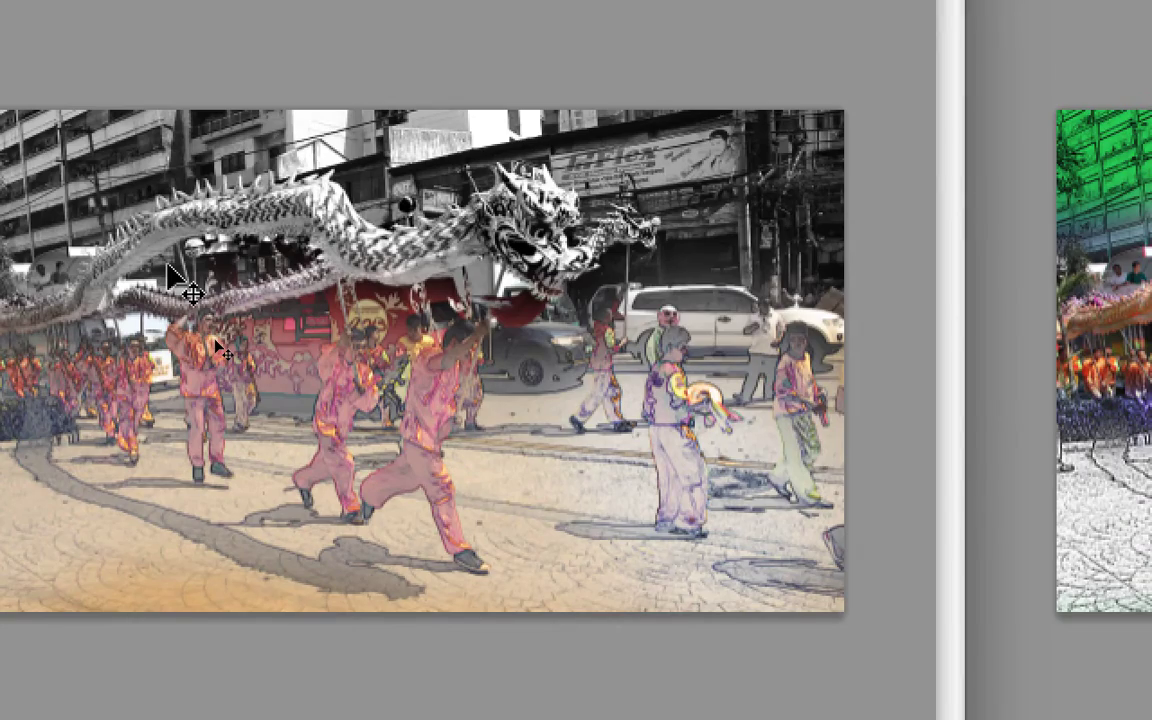
# - Copy the dragon-dance-03.psd image into dragon-dance-02.psd, aligned exactly over its picture, and show that document in full-screen mode with menu bar
pyautogui.moveTo(170, 268); pyautogui.dragTo(586, 352)
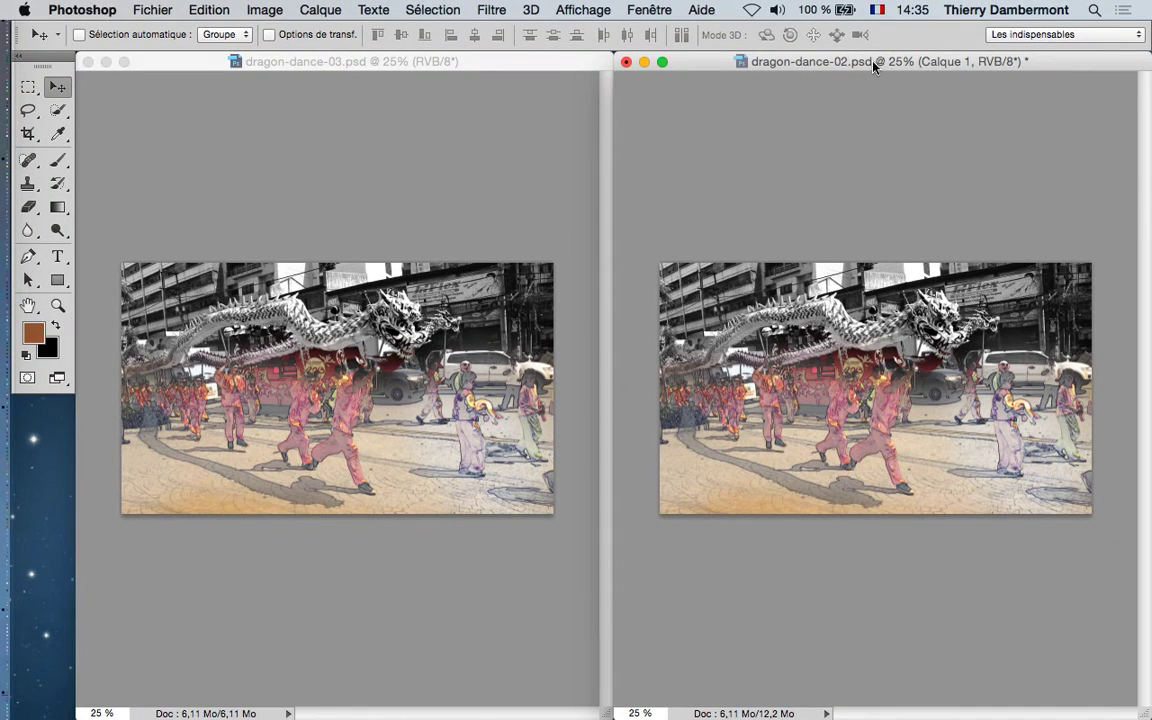
pyautogui.moveTo(873, 66); pyautogui.dragTo(813, 85)
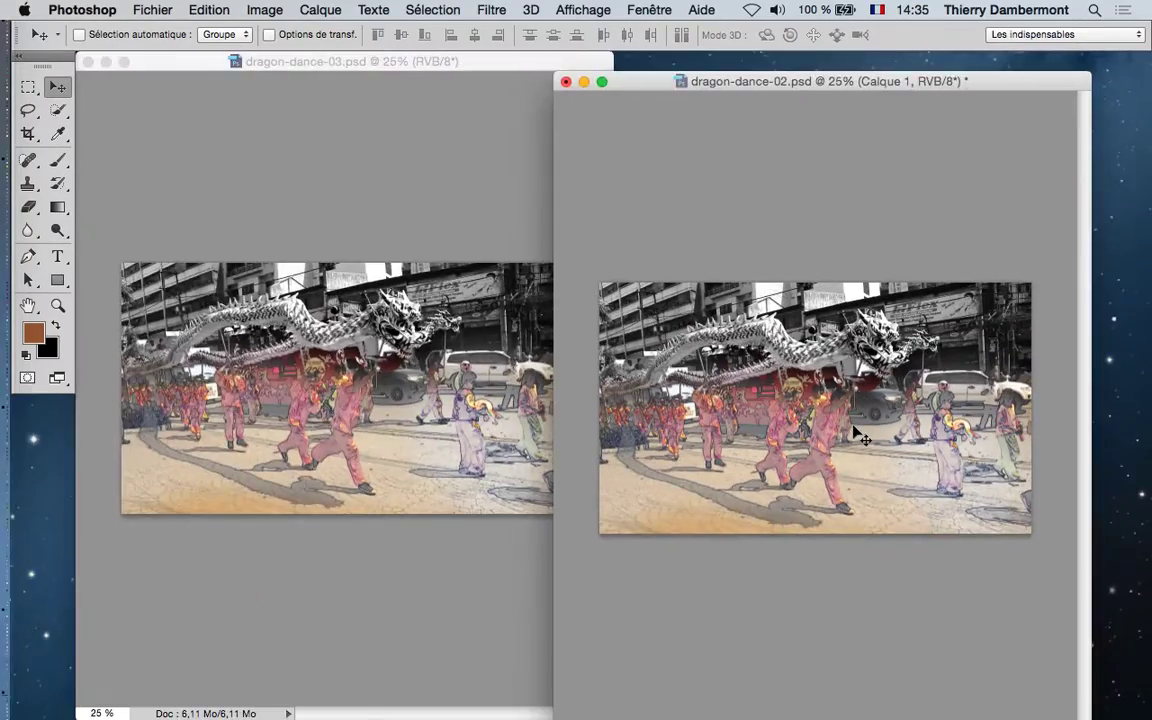
pyautogui.press('f')
pyautogui.moveTo(618, 326); pyautogui.dragTo(440, 228)
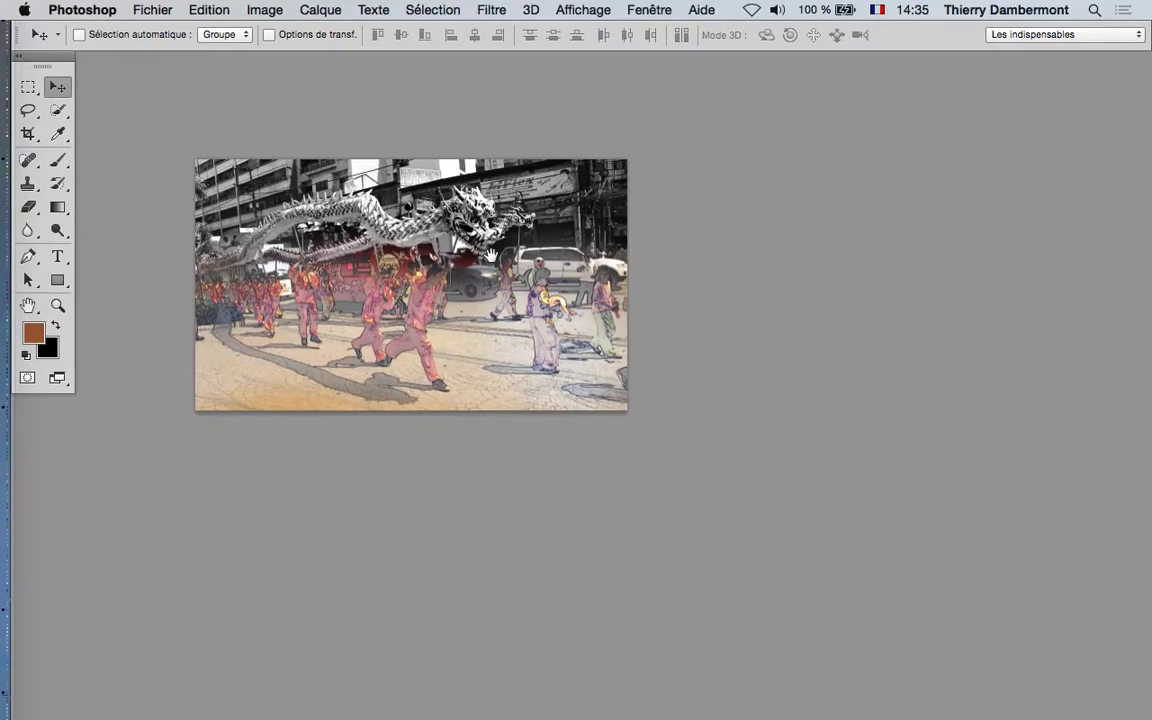
# - Display the document's layers, collapse the histogram and add a layer mask to Calque 1
pyautogui.click(648, 10)
pyautogui.click(686, 191)
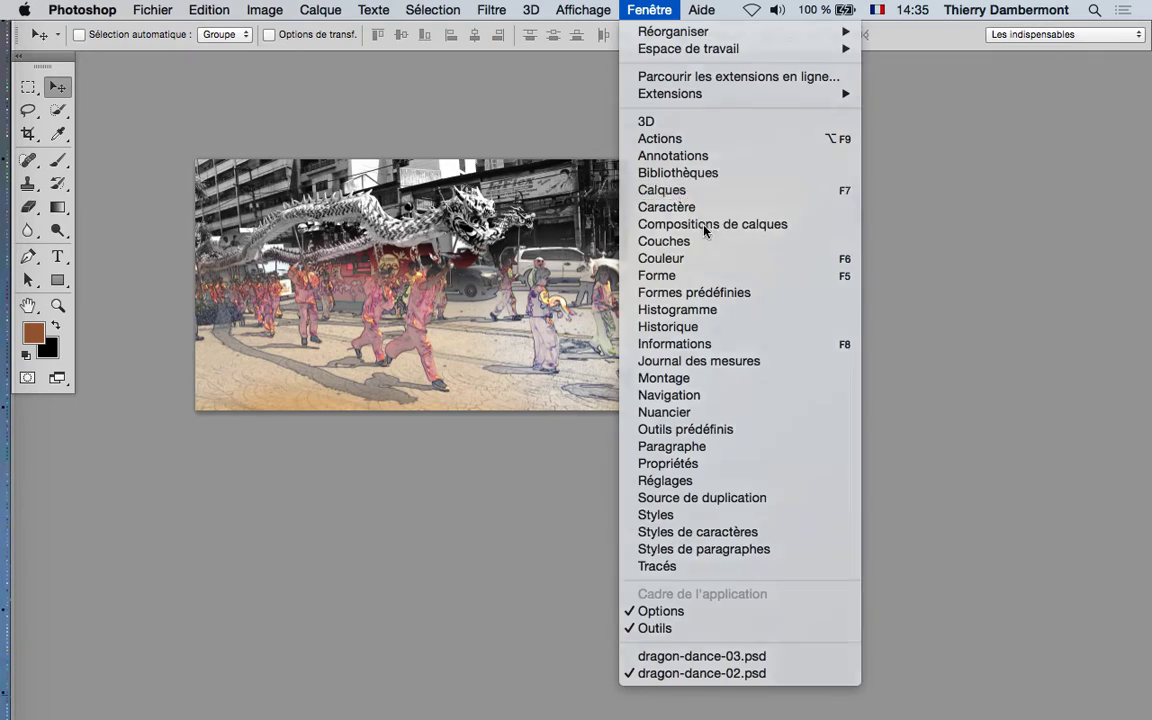
pyautogui.scroll(3, 470, 246)
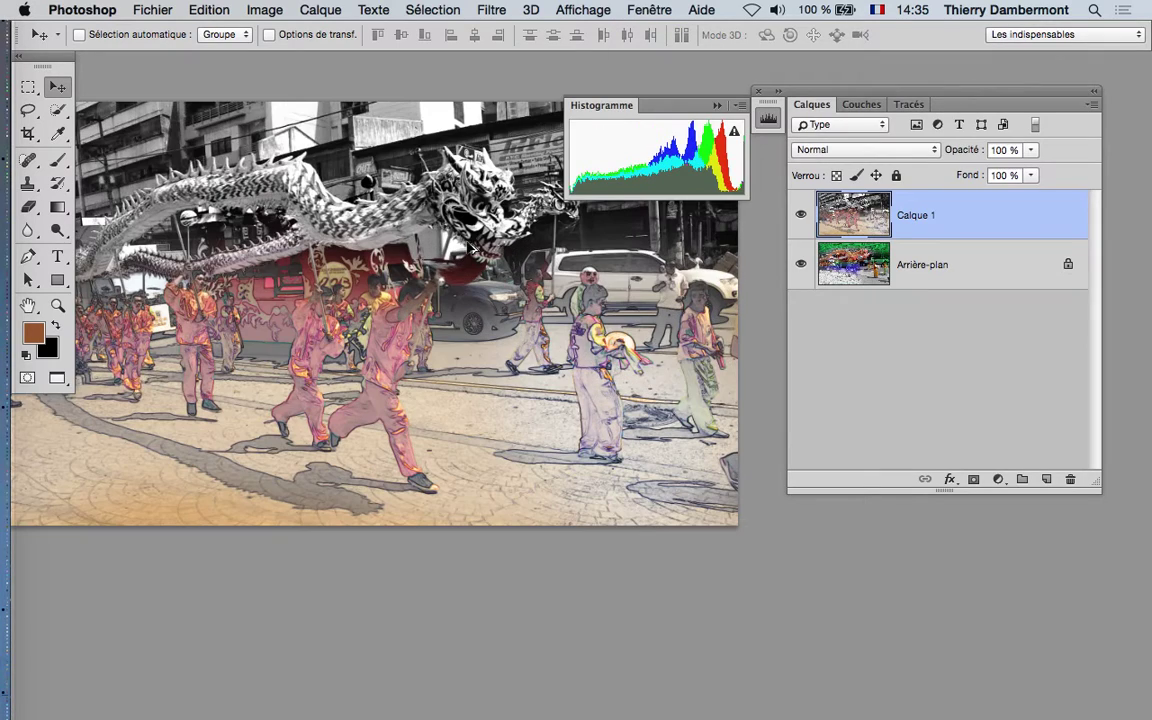
pyautogui.click(717, 105)
pyautogui.scroll(1, 494, 279)
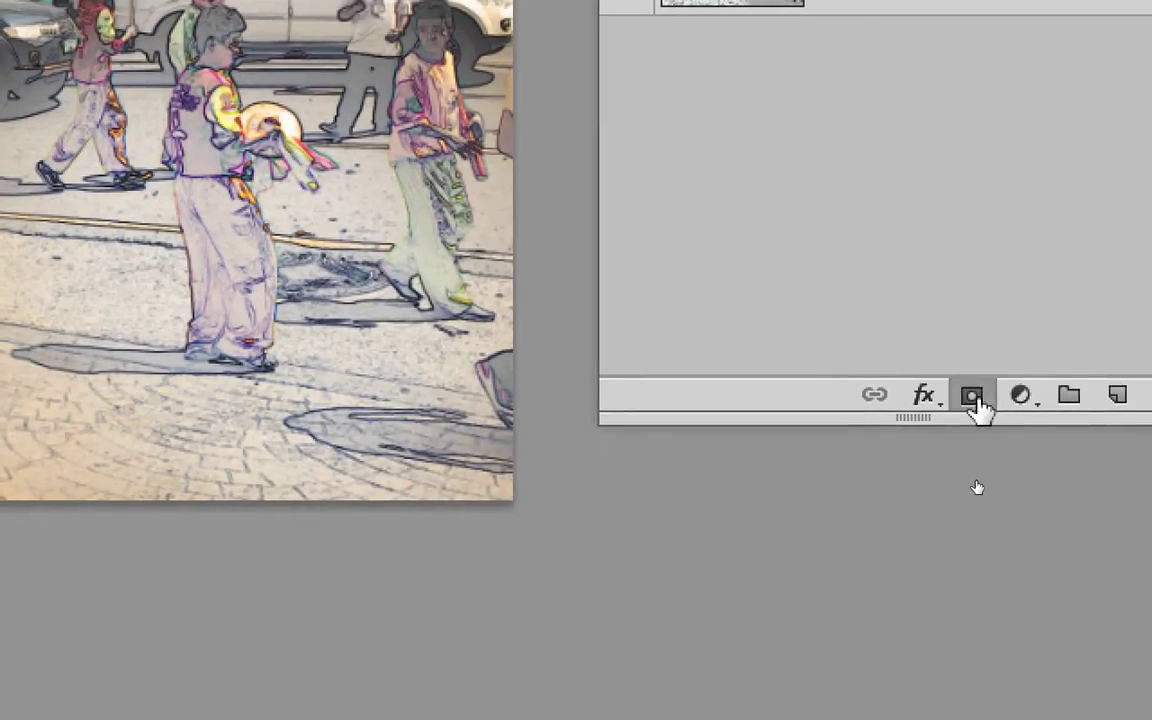
pyautogui.click(986, 474)
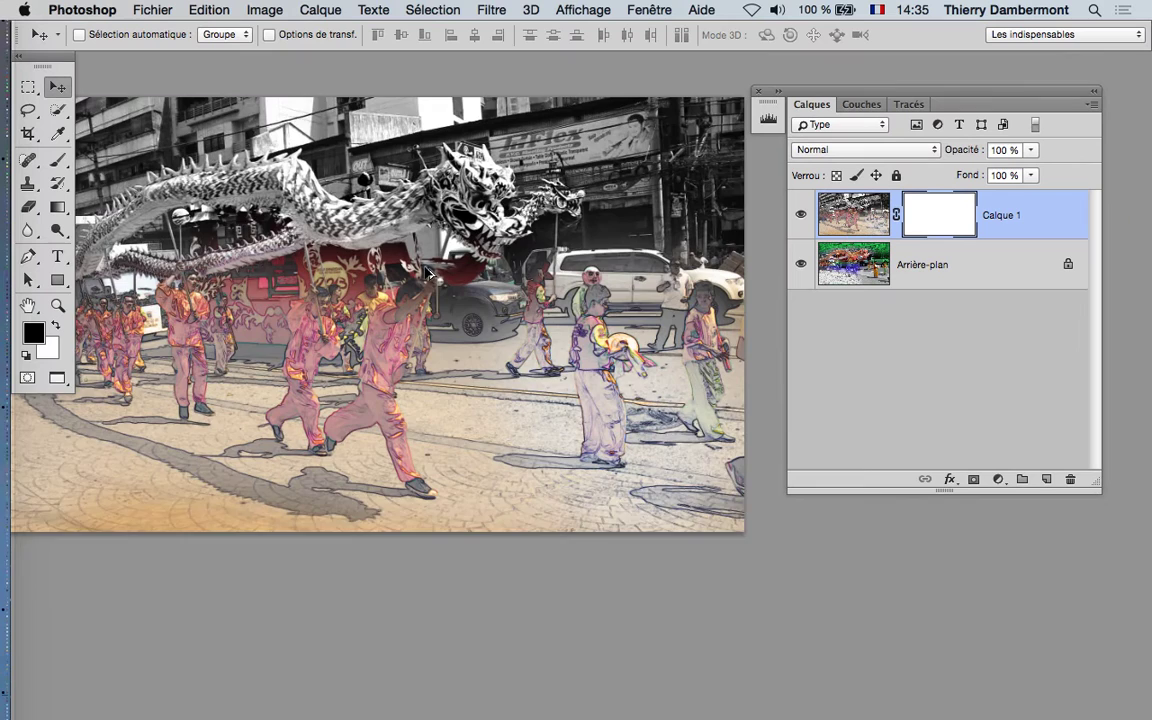
# - Paint black on the Calque 1 mask with a soft 384 px brush over the buildings, the right-hand figures and the lower road
pyautogui.scroll(-3, 424, 270)
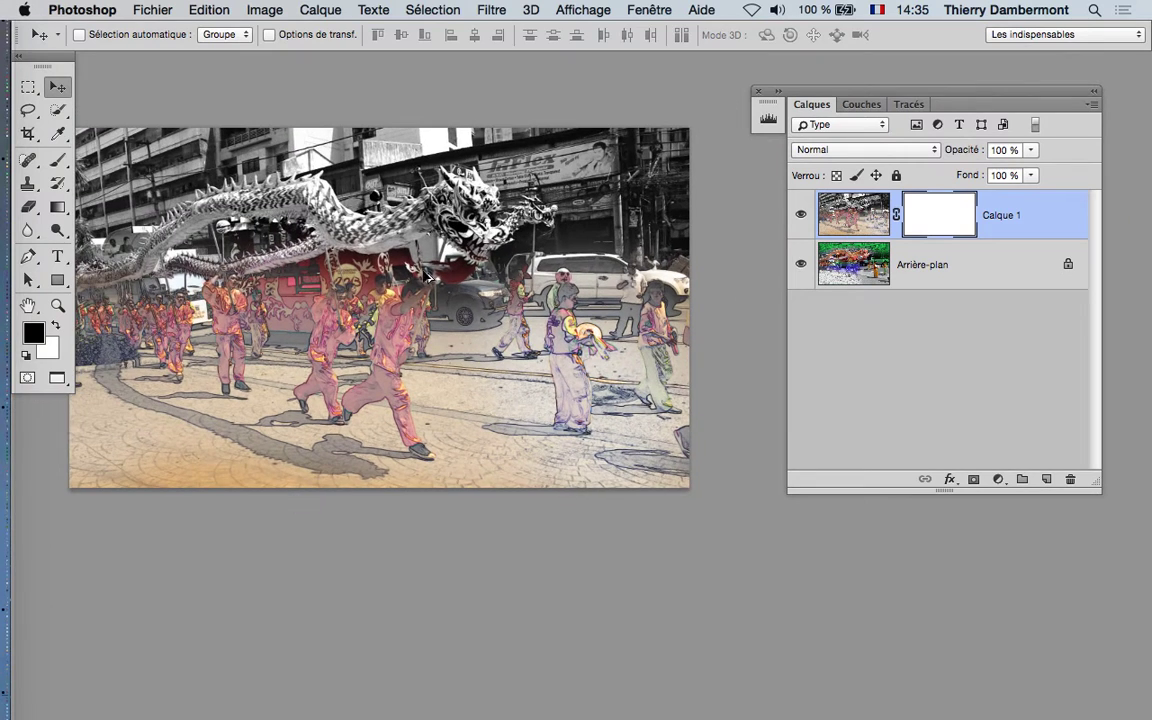
pyautogui.click(57, 160)
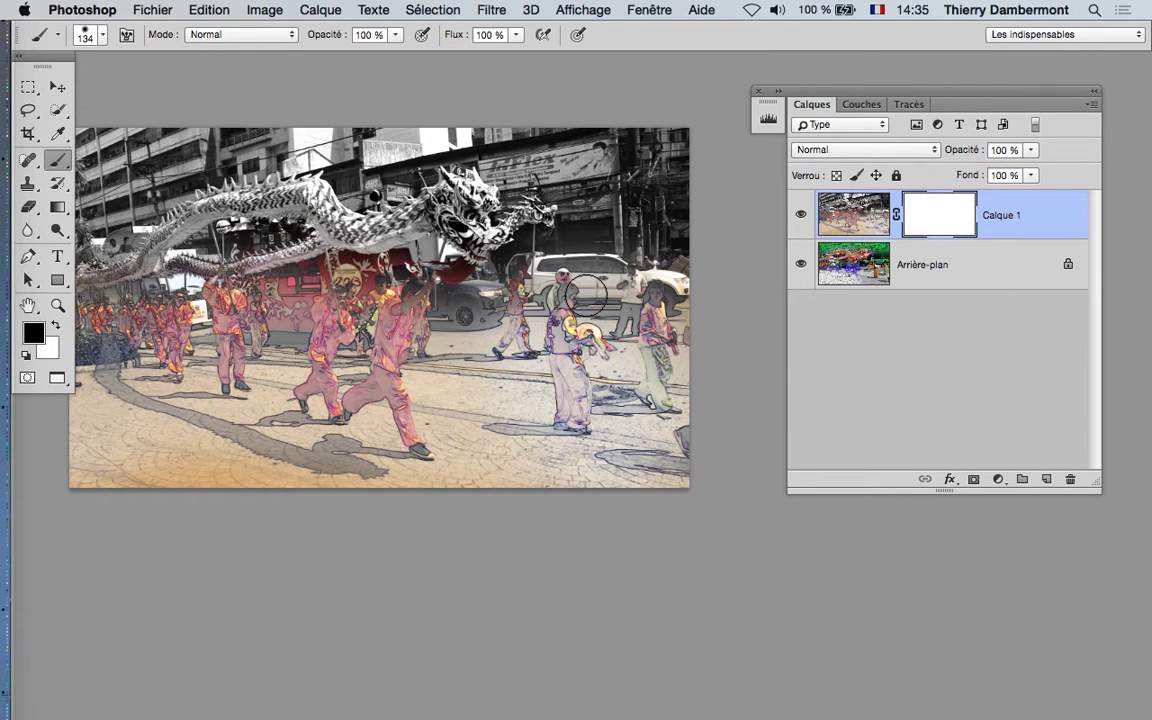
pyautogui.moveTo(489, 318); pyautogui.dragTo(545, 318)
pyautogui.moveTo(190, 156)
pyautogui.mouseDown()
pyautogui.moveTo(270, 183)
pyautogui.moveTo(158, 192)
pyautogui.moveTo(395, 159)
pyautogui.moveTo(720, 178)
pyautogui.moveTo(730, 251)
pyautogui.moveTo(670, 186)
pyautogui.moveTo(334, 116)
pyautogui.mouseUp()
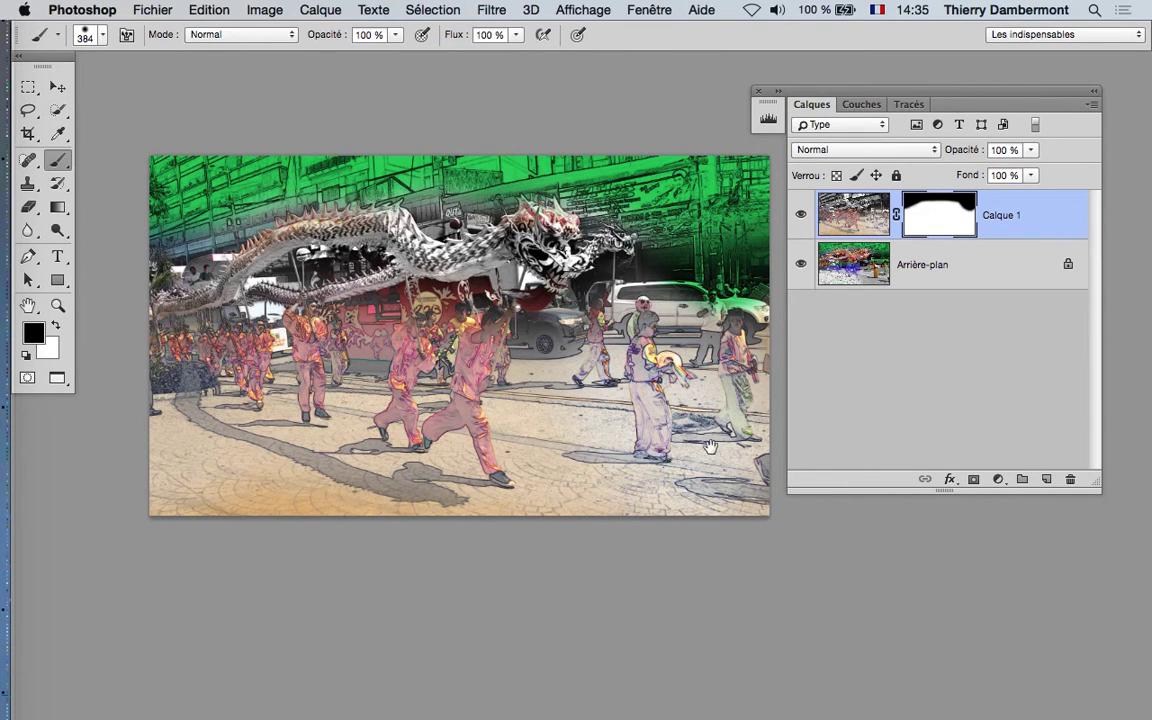
pyautogui.moveTo(640, 240)
pyautogui.mouseDown()
pyautogui.moveTo(620, 325)
pyautogui.moveTo(495, 360)
pyautogui.moveTo(730, 505)
pyautogui.moveTo(300, 480)
pyautogui.moveTo(103, 500)
pyautogui.mouseUp()
pyautogui.press('super+z')
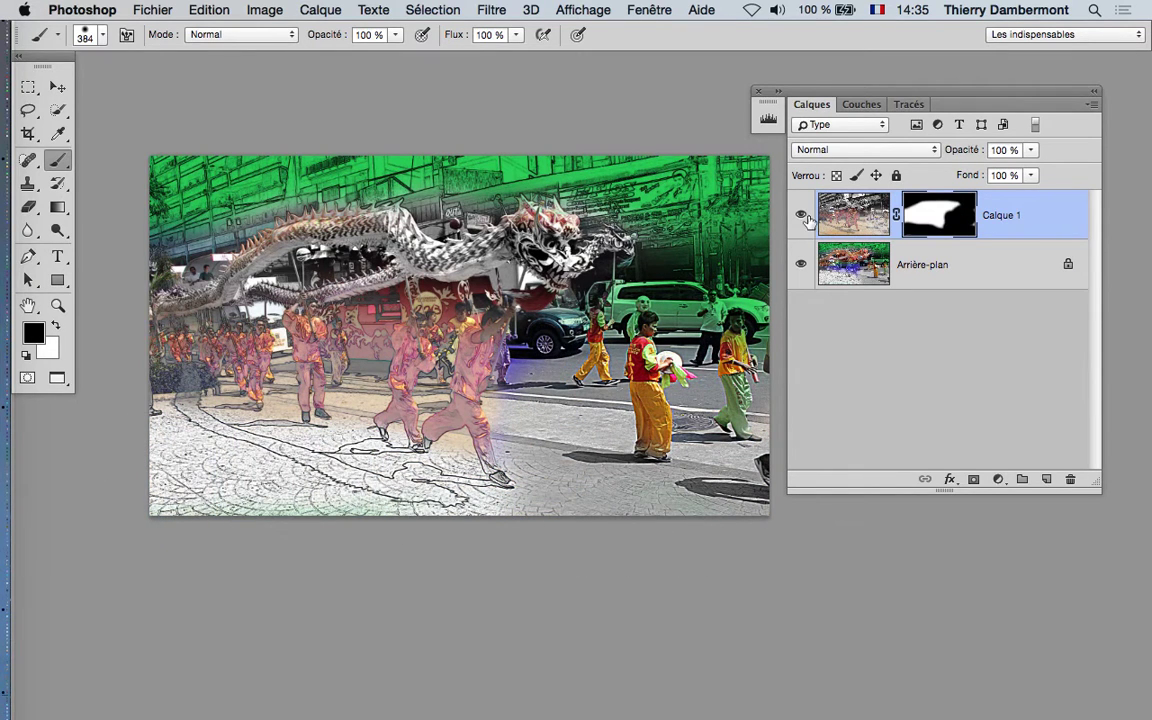
# - Check the masked blend by hiding and showing Calque 1 and Arrière-plan in turn
pyautogui.click(801, 216)
pyautogui.click(801, 216)
pyautogui.click(800, 264)
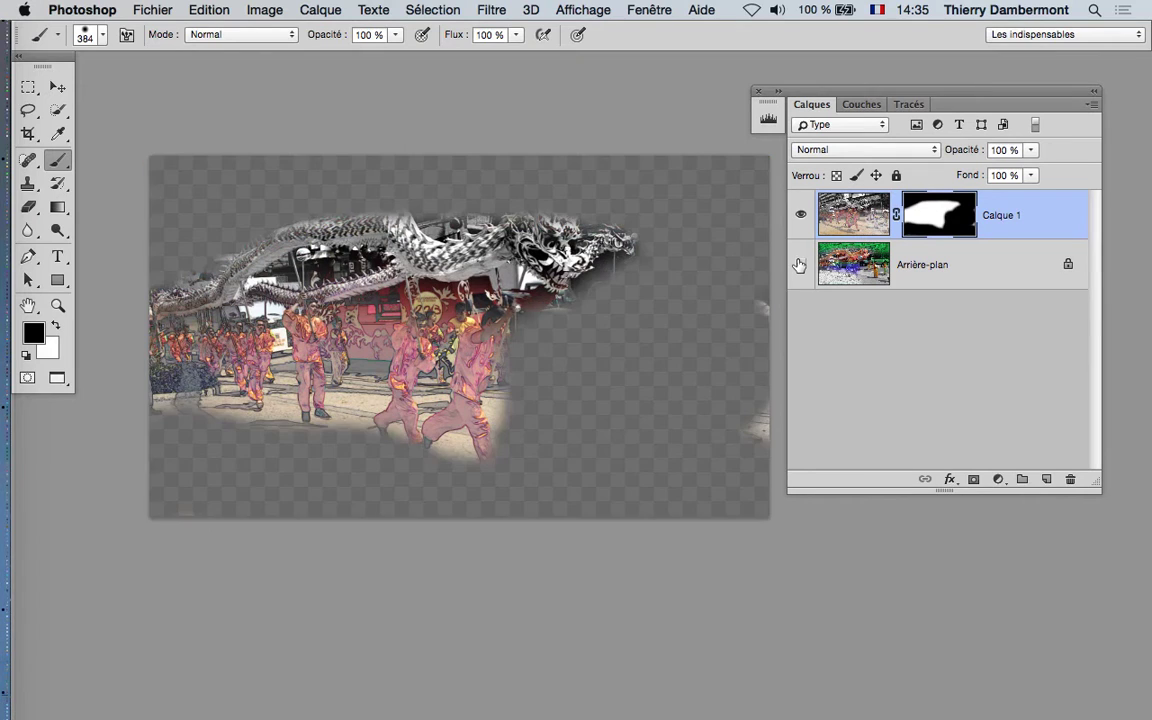
pyautogui.click(800, 264)
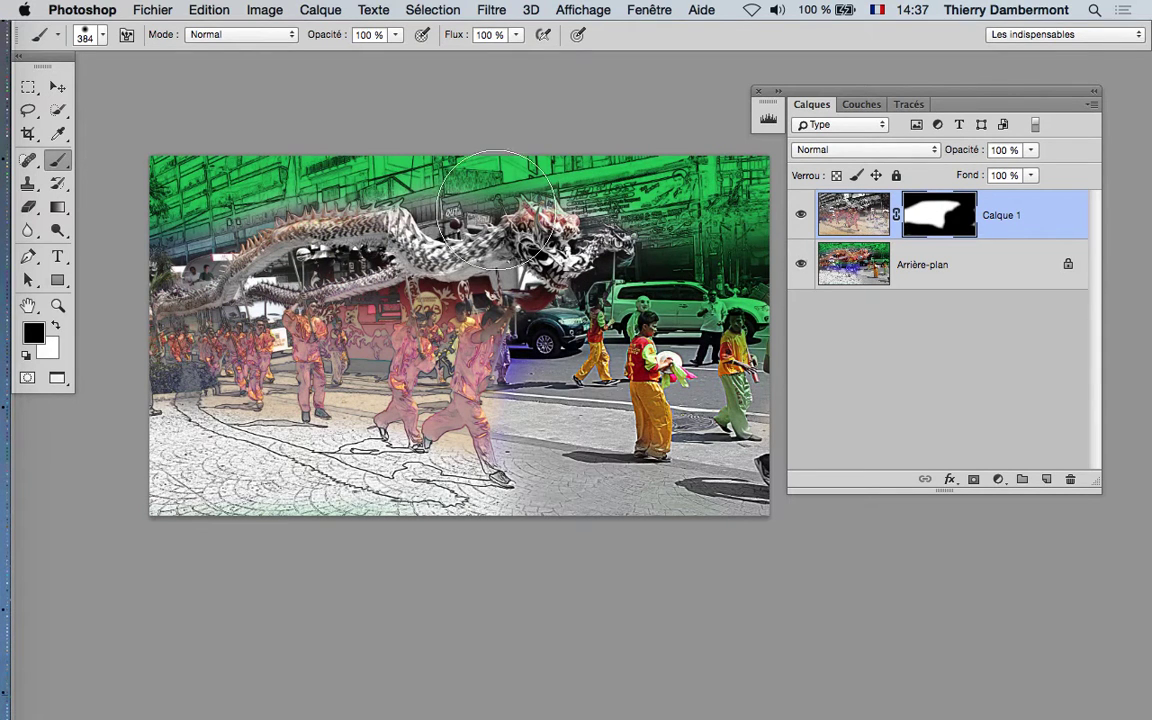
# - Save the document as a new file named dragon-dance-04.psd, keeping maximum compatibility on
pyautogui.click(145, 9)
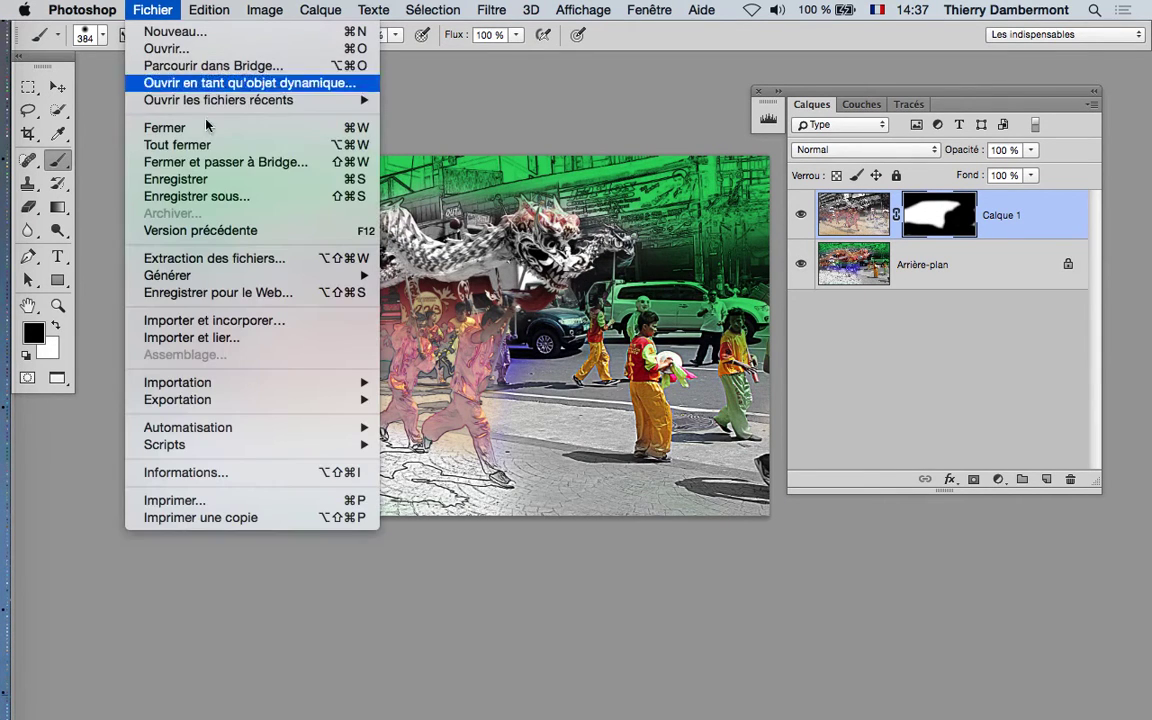
pyautogui.click(238, 198)
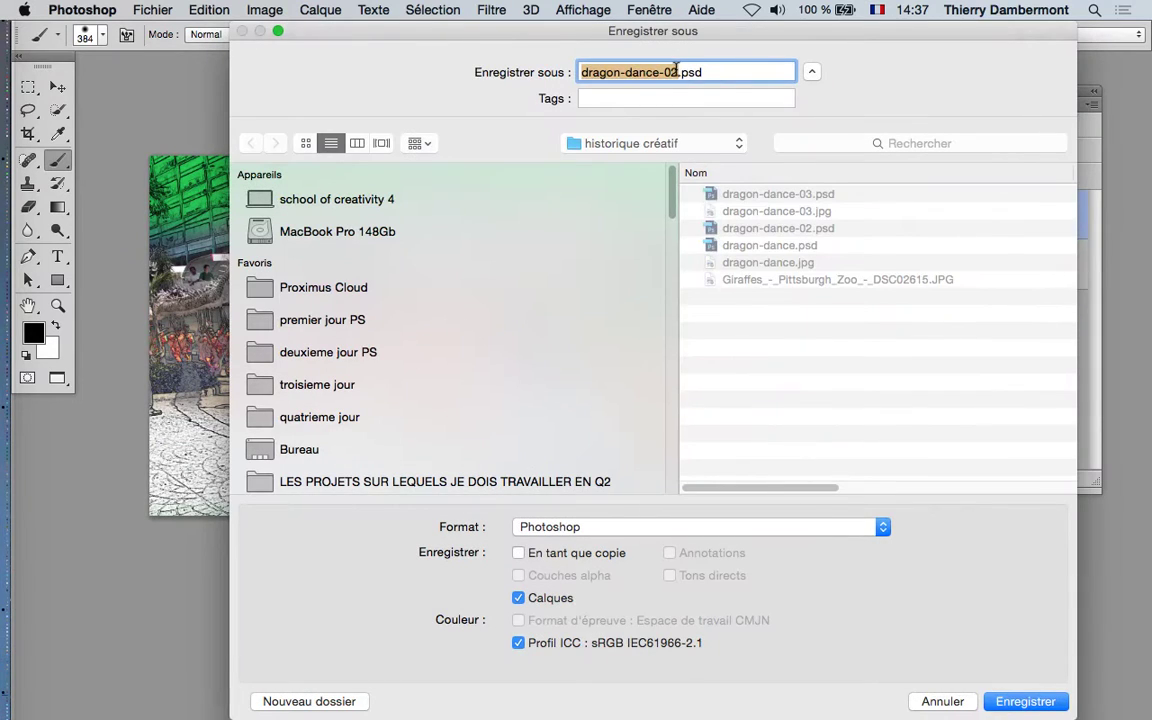
pyautogui.click(676, 70)
pyautogui.press('BackSpace')
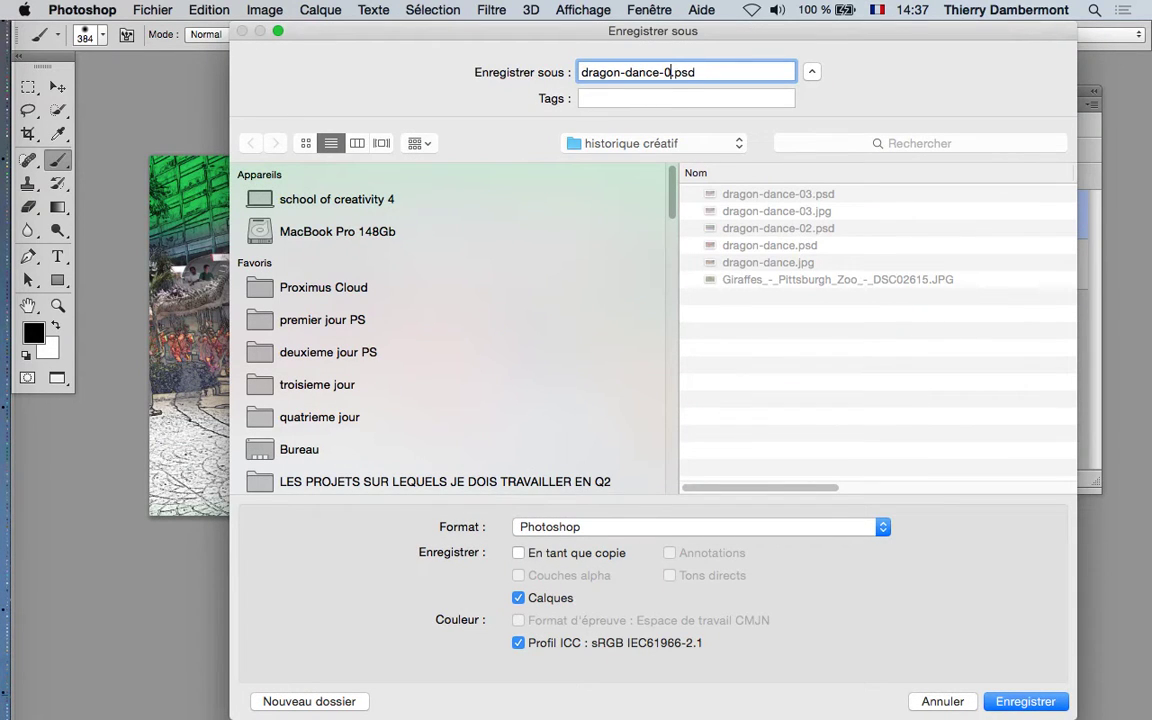
pyautogui.write('4')
pyautogui.press('Return')
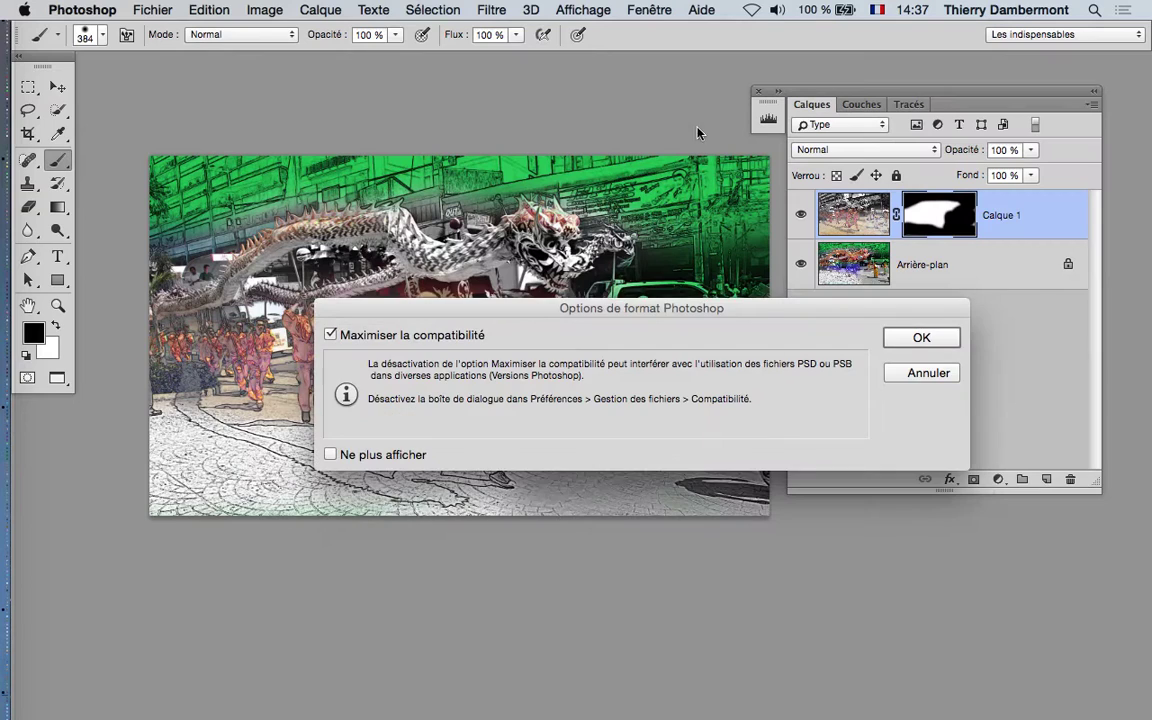
pyautogui.click(912, 338)
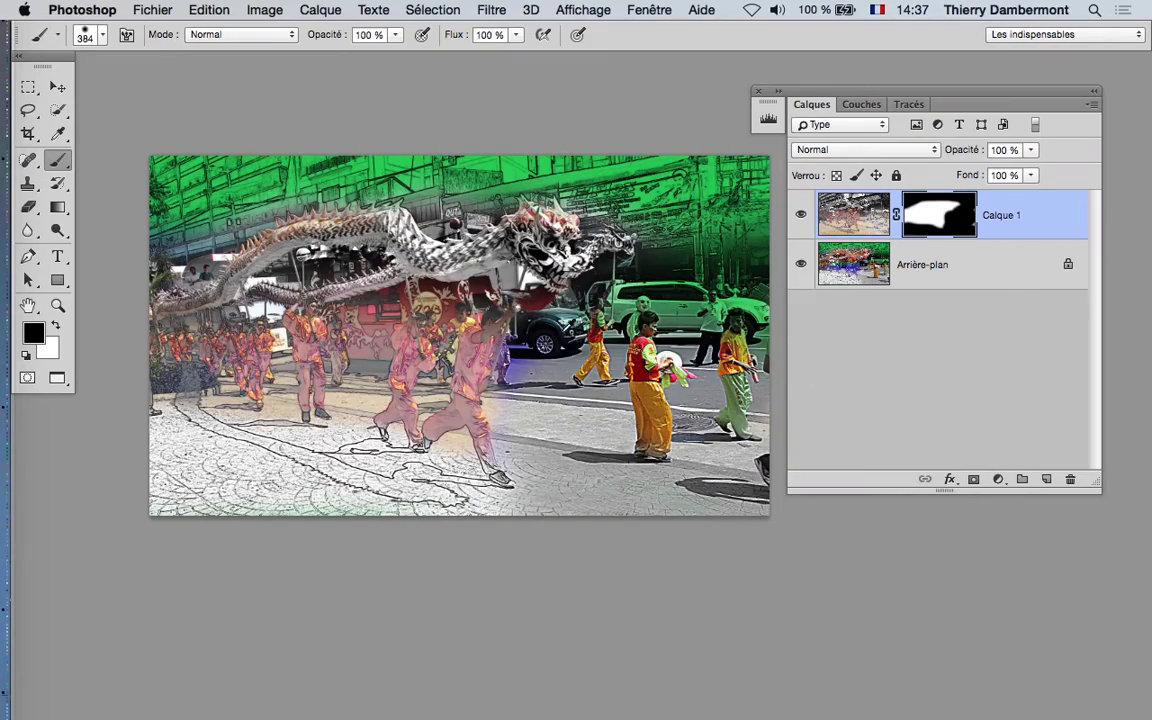
# - Close both dragon-dance documents and the Layers panel group
pyautogui.press('super+plus')
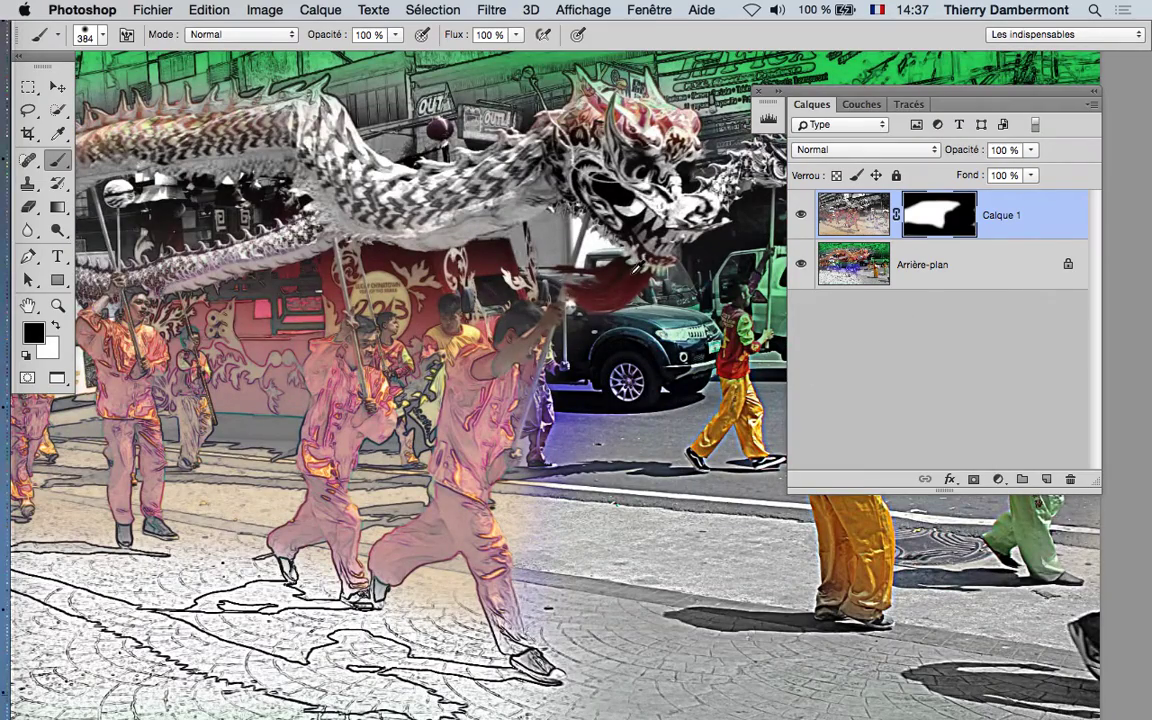
pyautogui.press('super+minus')
pyautogui.press('super+w')
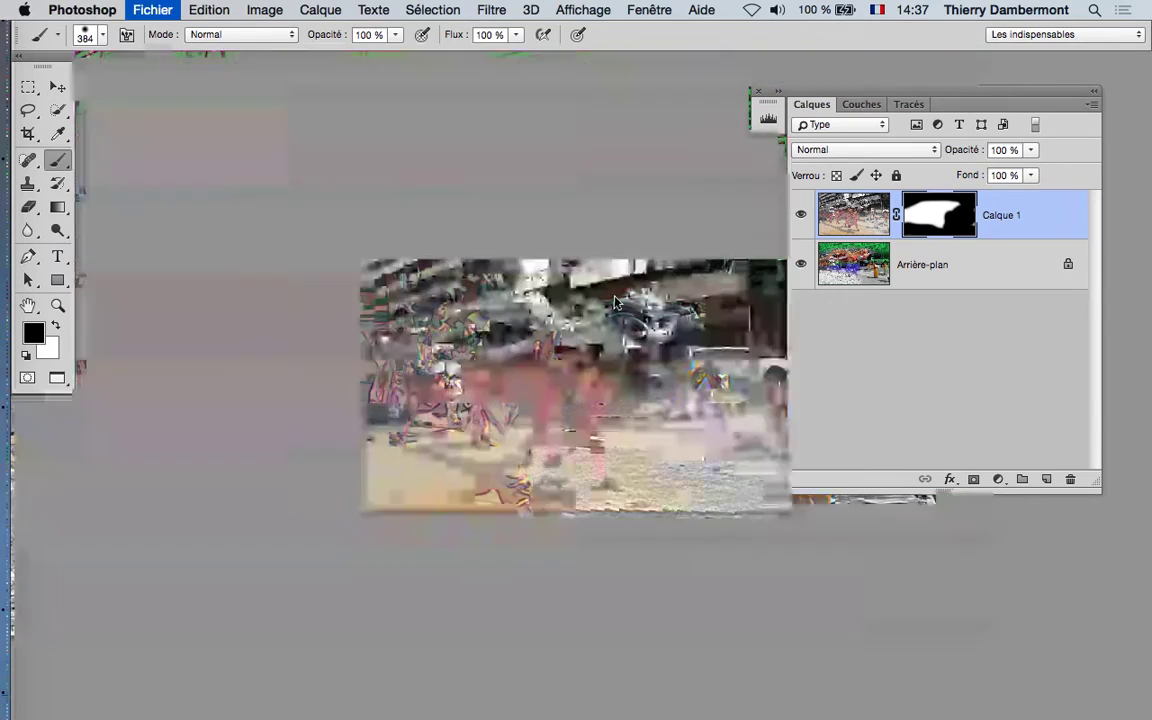
pyautogui.press('super+w')
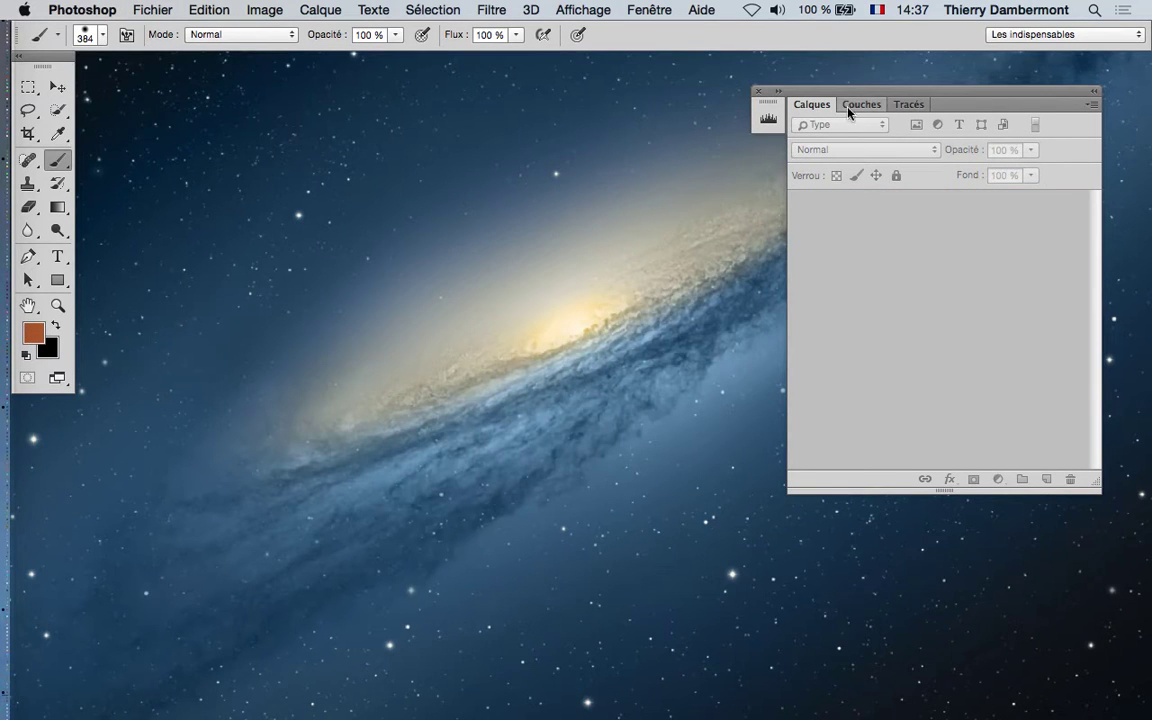
pyautogui.click(757, 91)
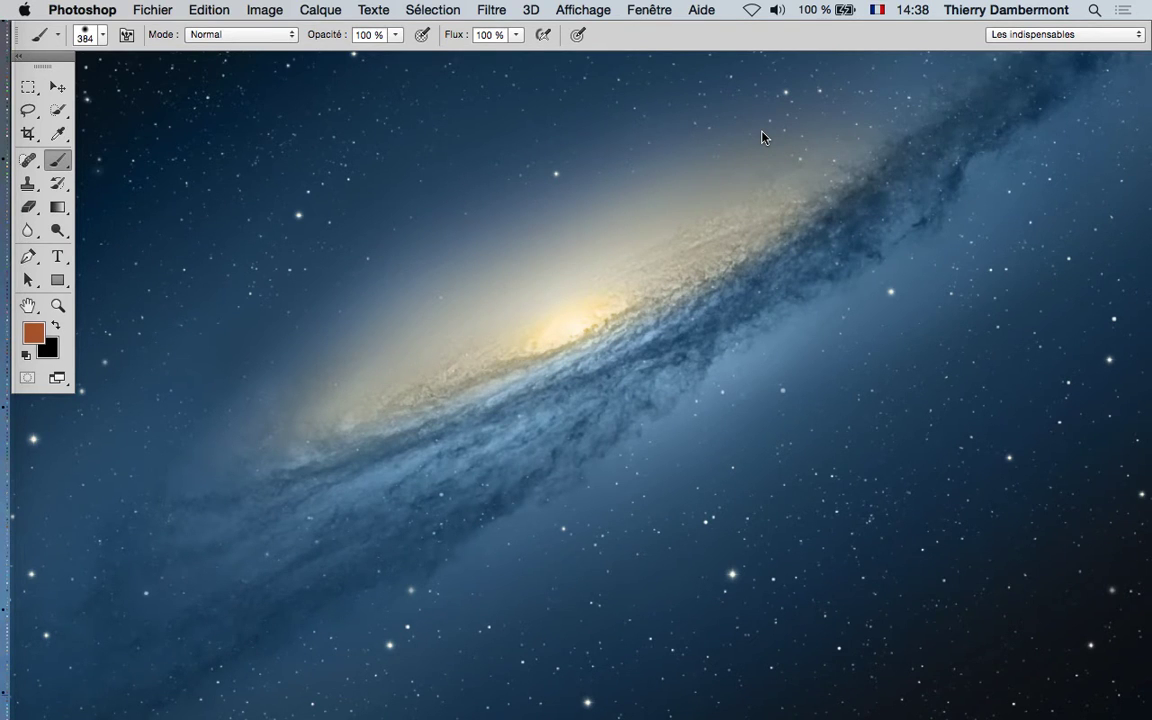
# - Switch to Firefox and bring up the browser window showing the portrait-of-a-young-girl.jpg image
pyautogui.press('super+Tab')
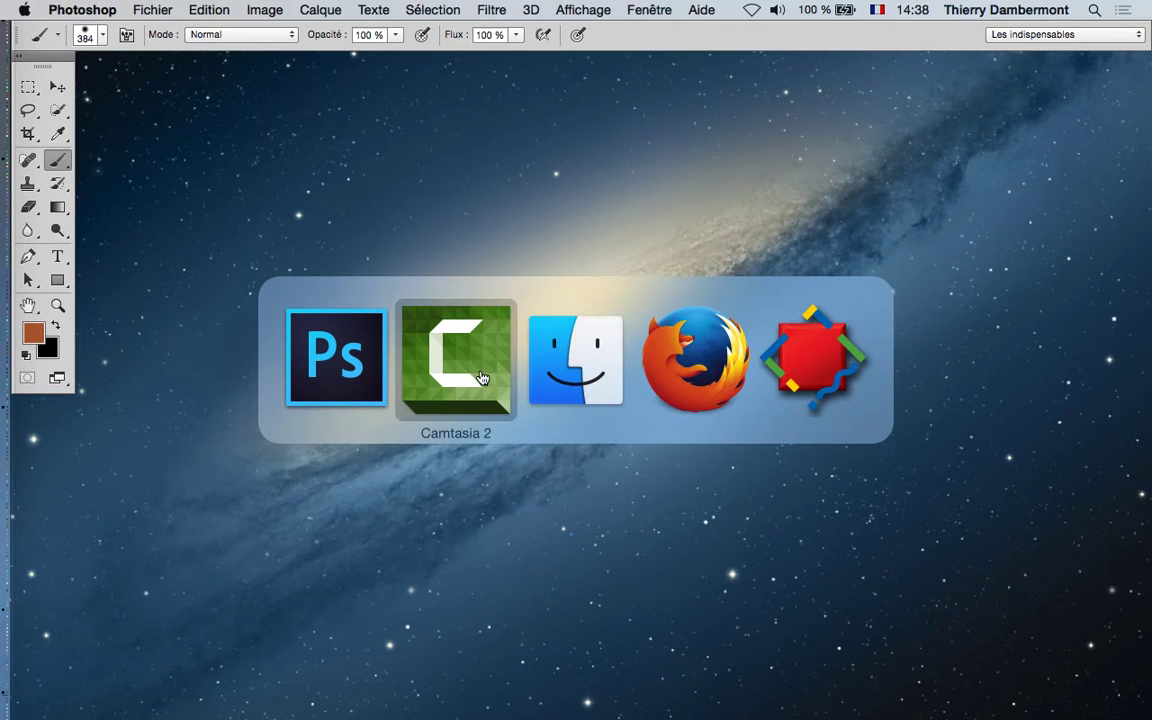
pyautogui.press('super+Tab')
pyautogui.moveTo(465, 388)
pyautogui.click(697, 364)
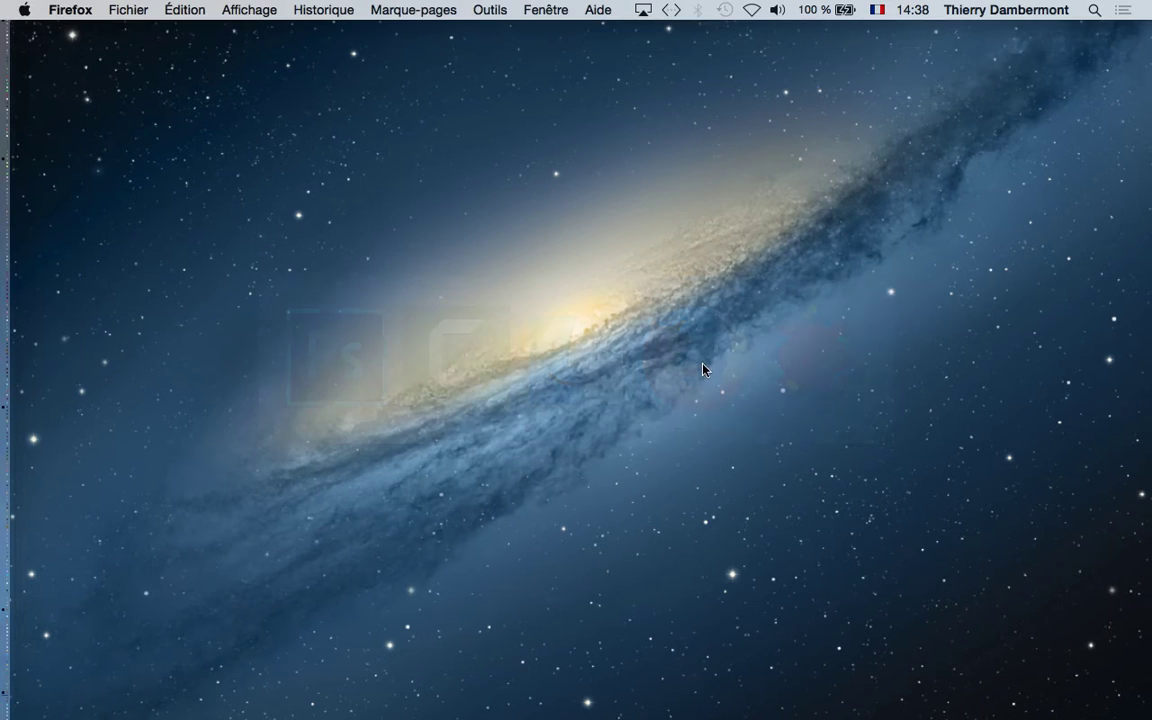
pyautogui.click(562, 17)
pyautogui.click(545, 256)
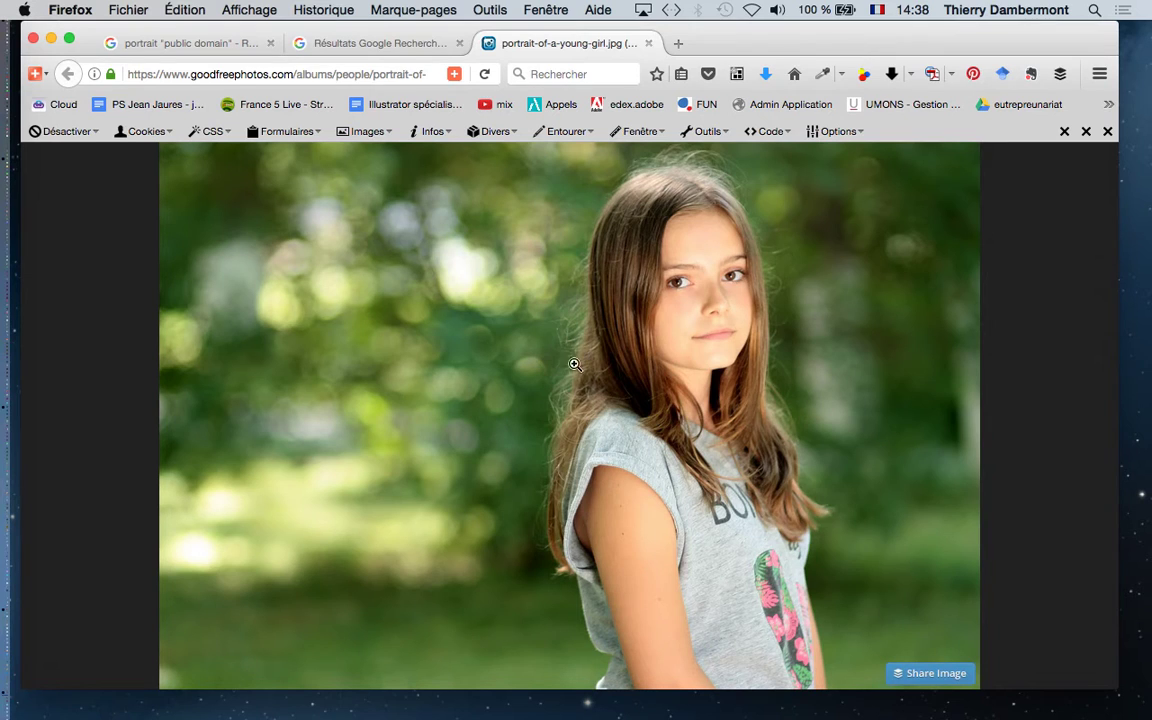
# - Copy the portrait image's web address and open bitly.com in a new tab
pyautogui.click(250, 76)
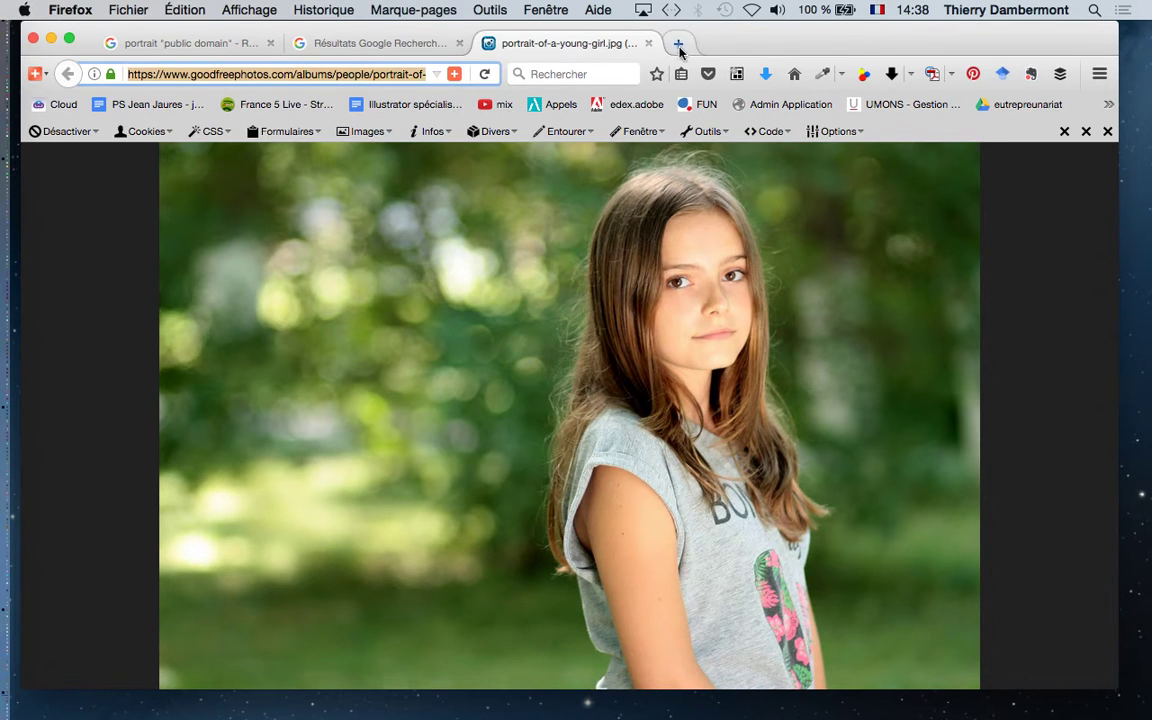
pyautogui.press('super+t')
pyautogui.write('bit')
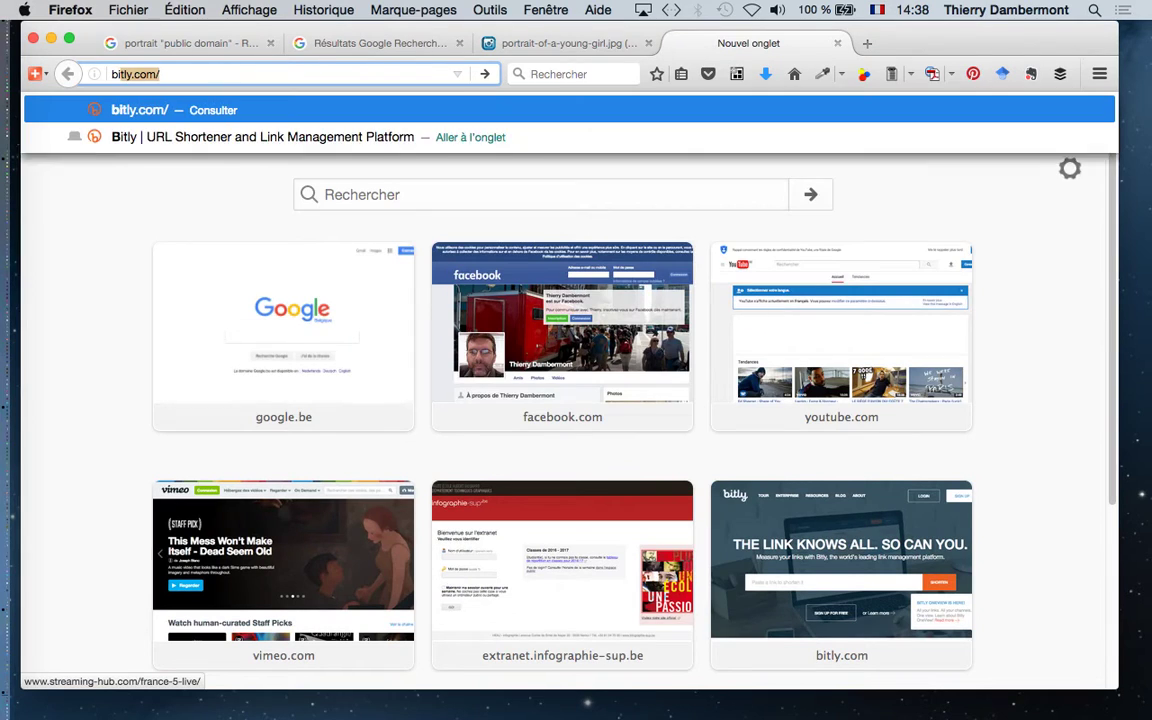
pyautogui.press('Return')
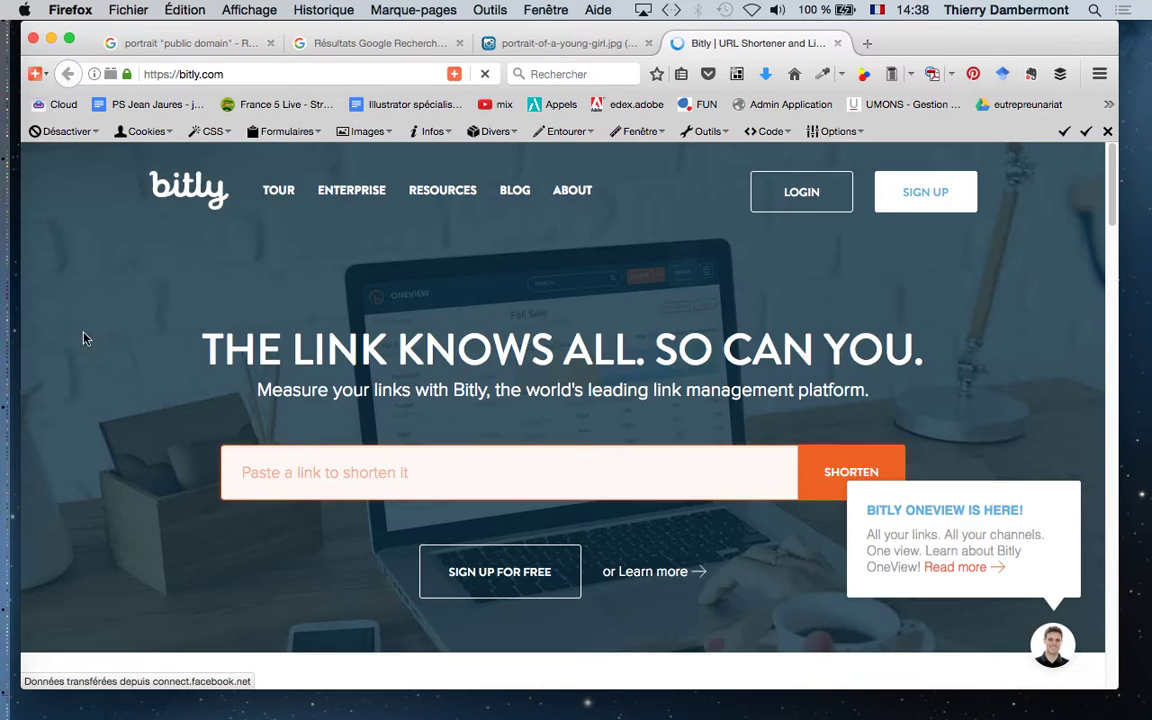
pyautogui.write('https://www.goodfreephotos.com/albums/people/portrait-of-a-young-girl.jpg')
pyautogui.click(841, 484)
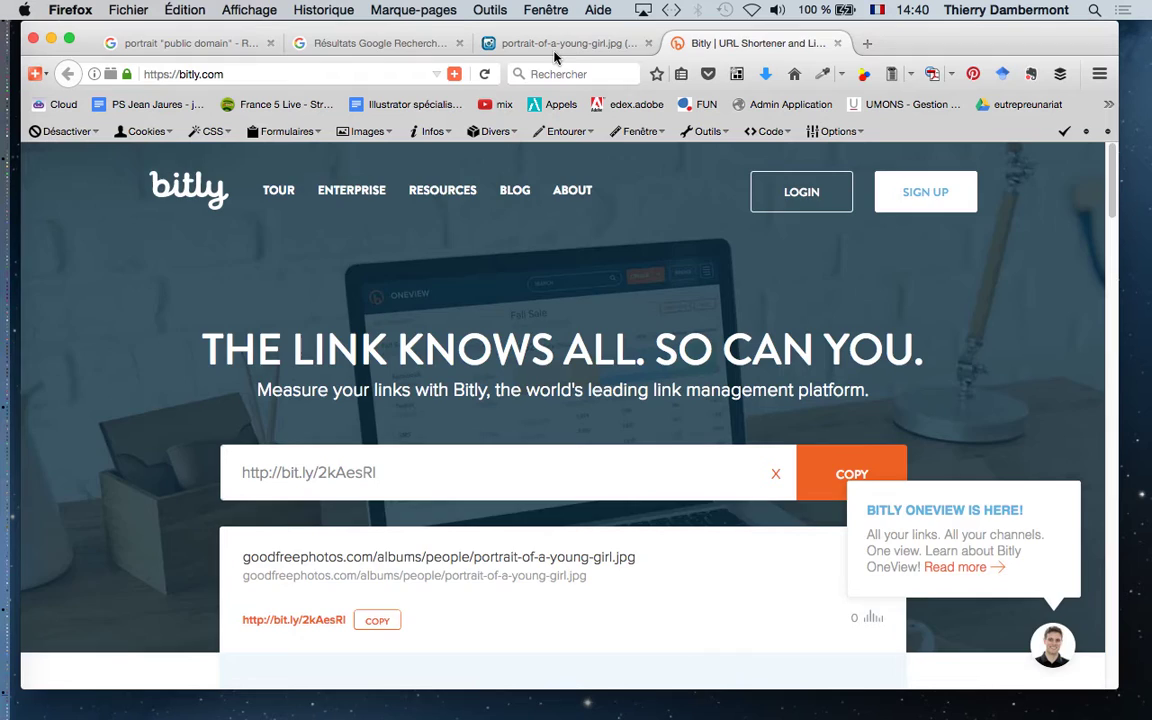
pyautogui.click(540, 43)
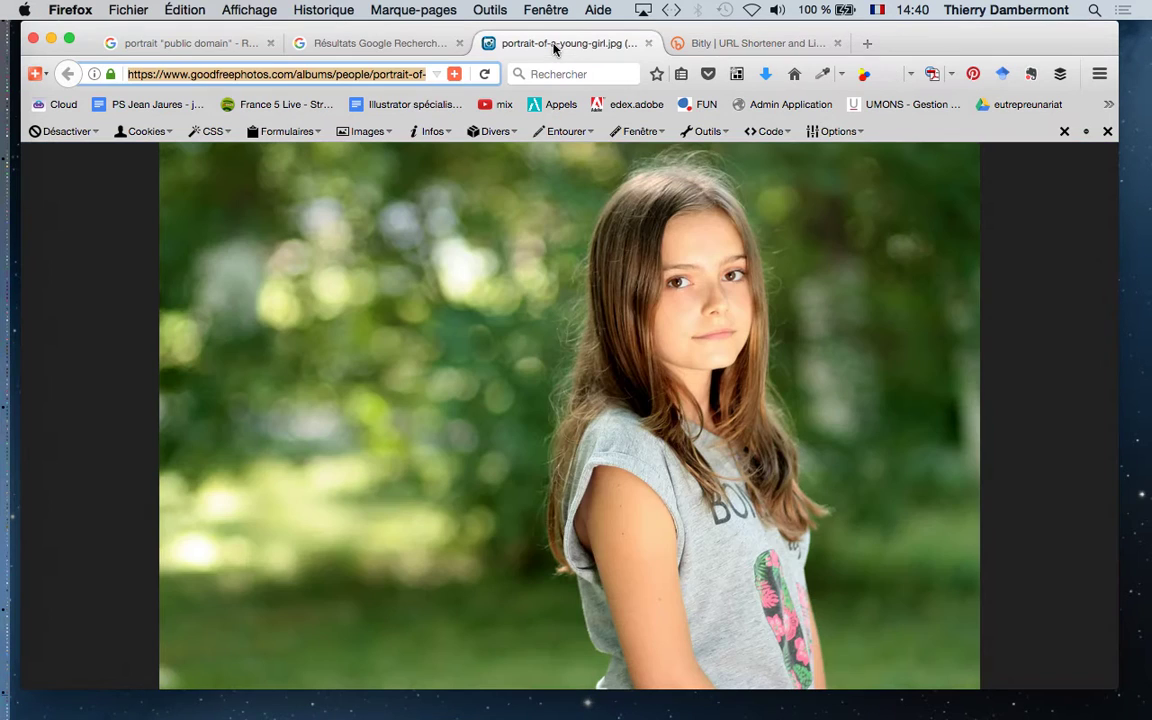
# - Save the portrait image as portrait-of-a-young-girl.jpg in a new folder named historique de retouche inside quatrieme jour
pyautogui.rightClick(614, 279)
pyautogui.click(640, 333)
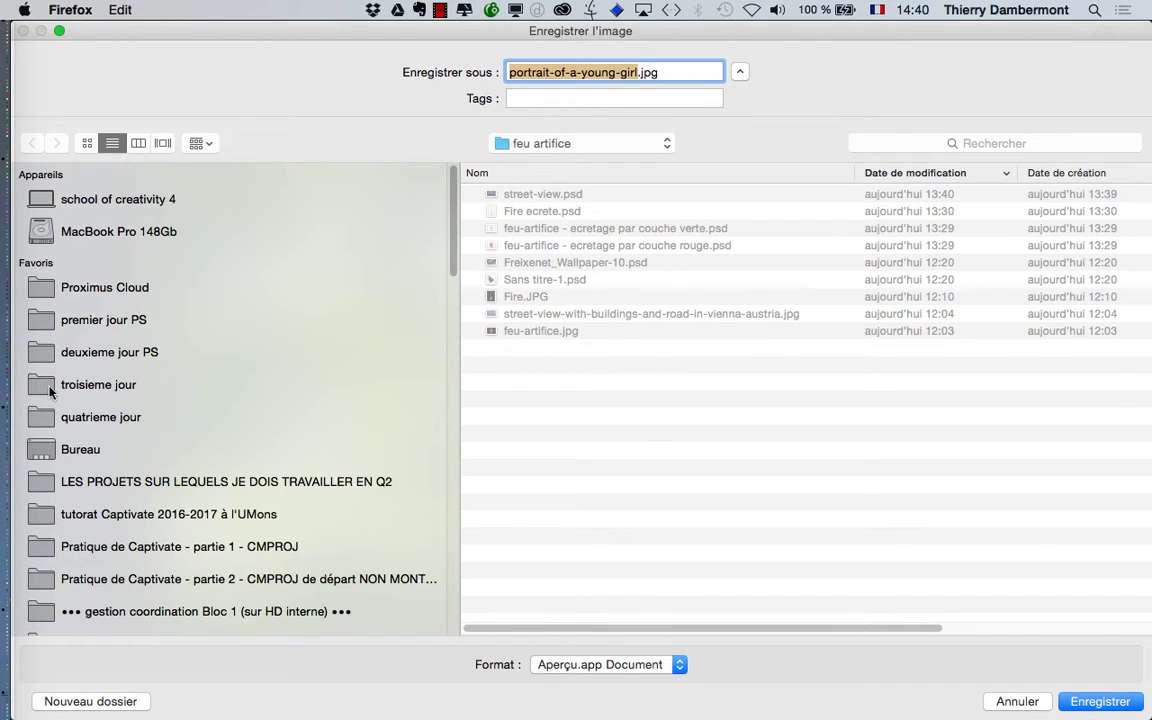
pyautogui.click(101, 418)
pyautogui.doubleClick(556, 195)
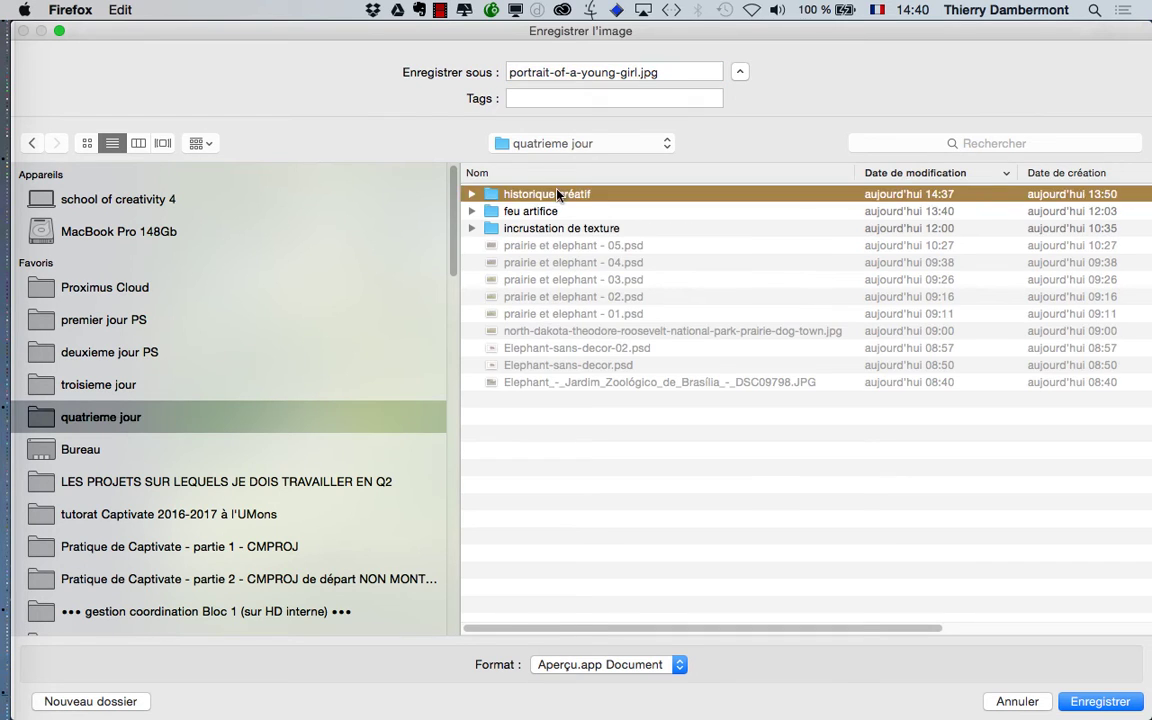
pyautogui.click(525, 163)
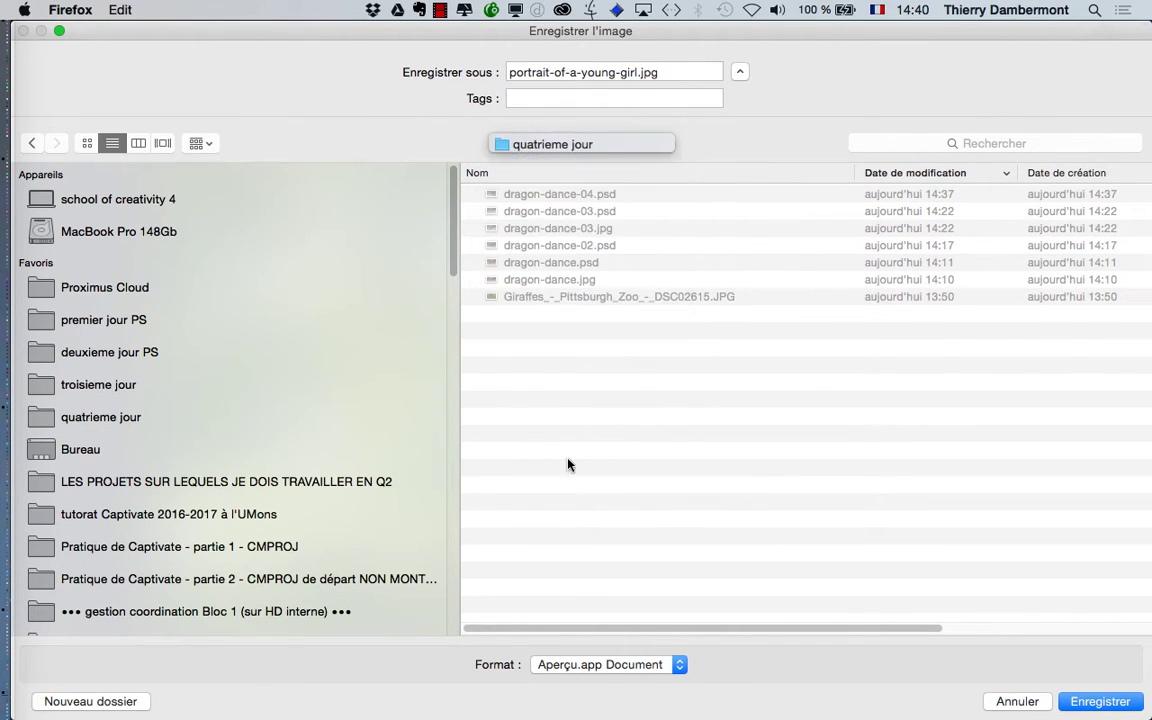
pyautogui.click(123, 697)
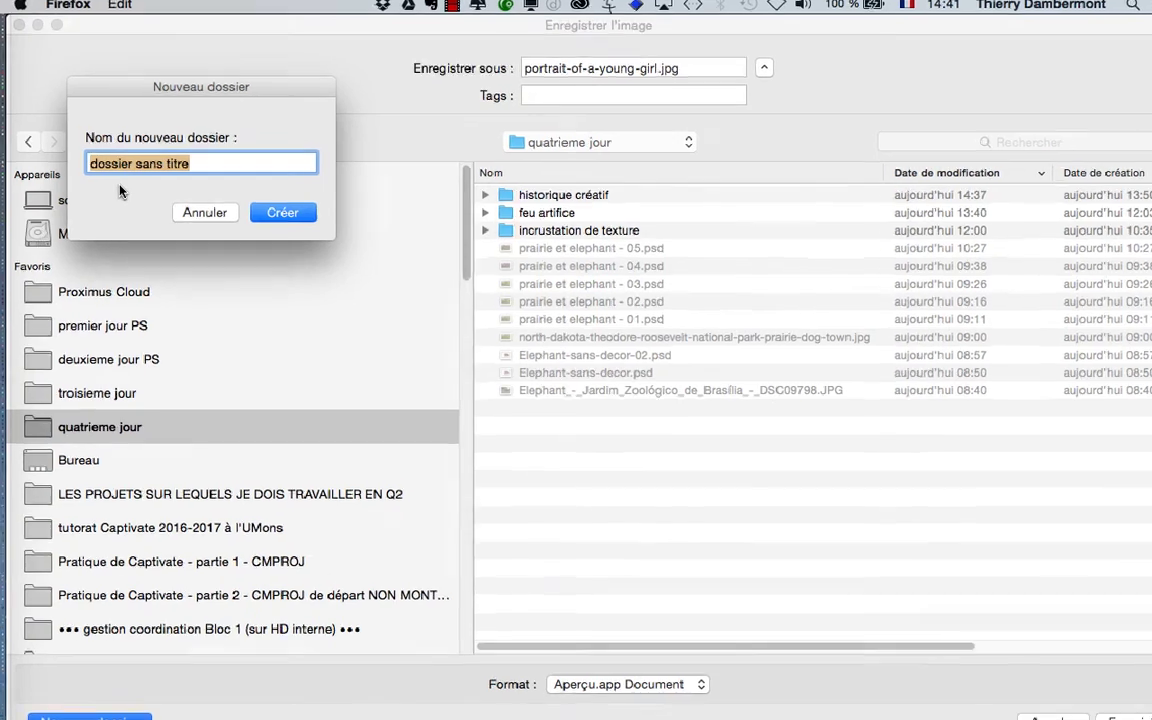
pyautogui.write('his')
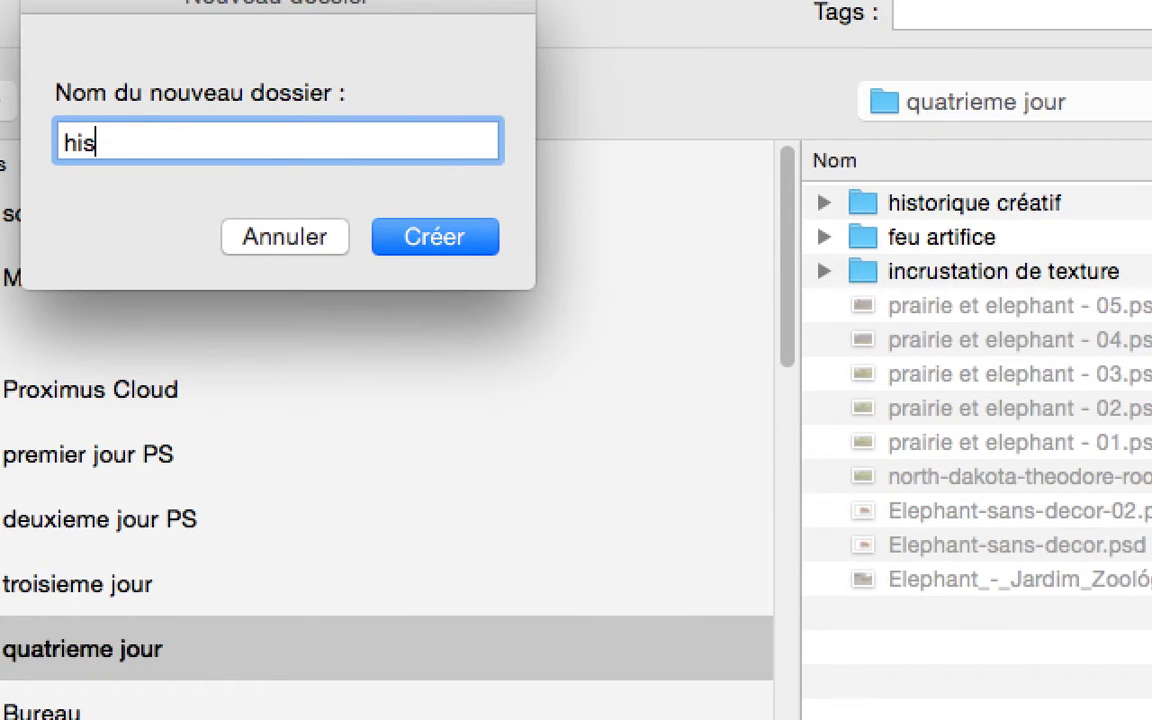
pyautogui.write('torique de retouche')
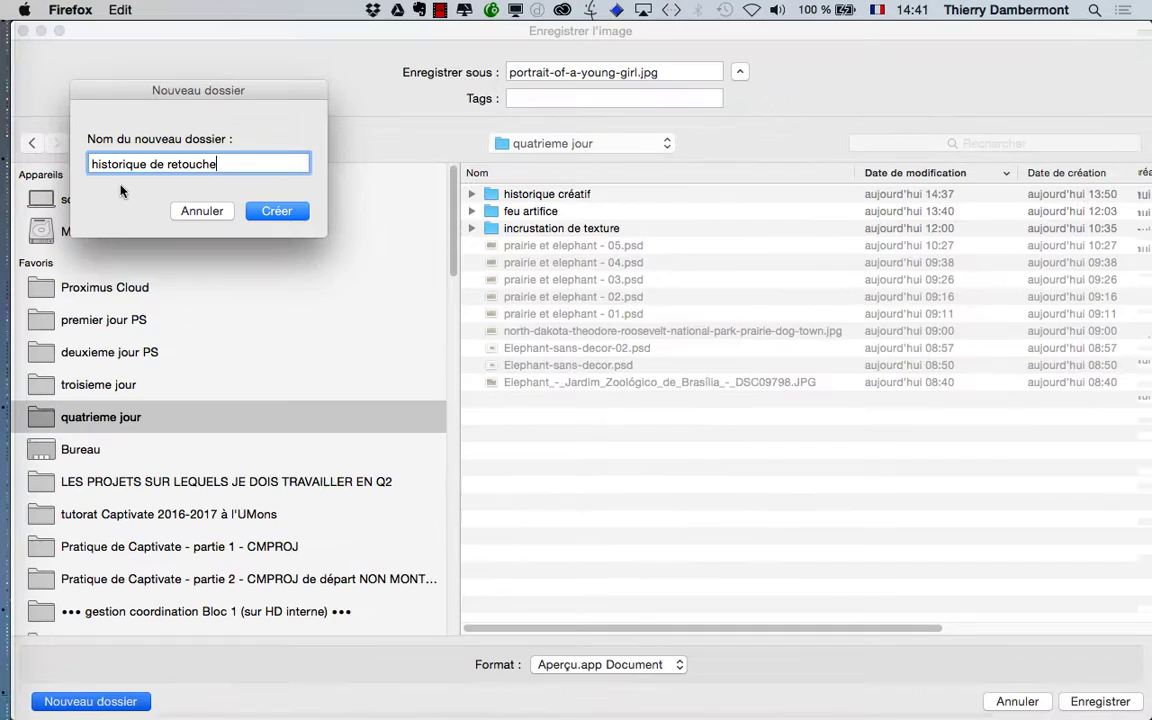
pyautogui.click(435, 237)
pyautogui.click(1102, 701)
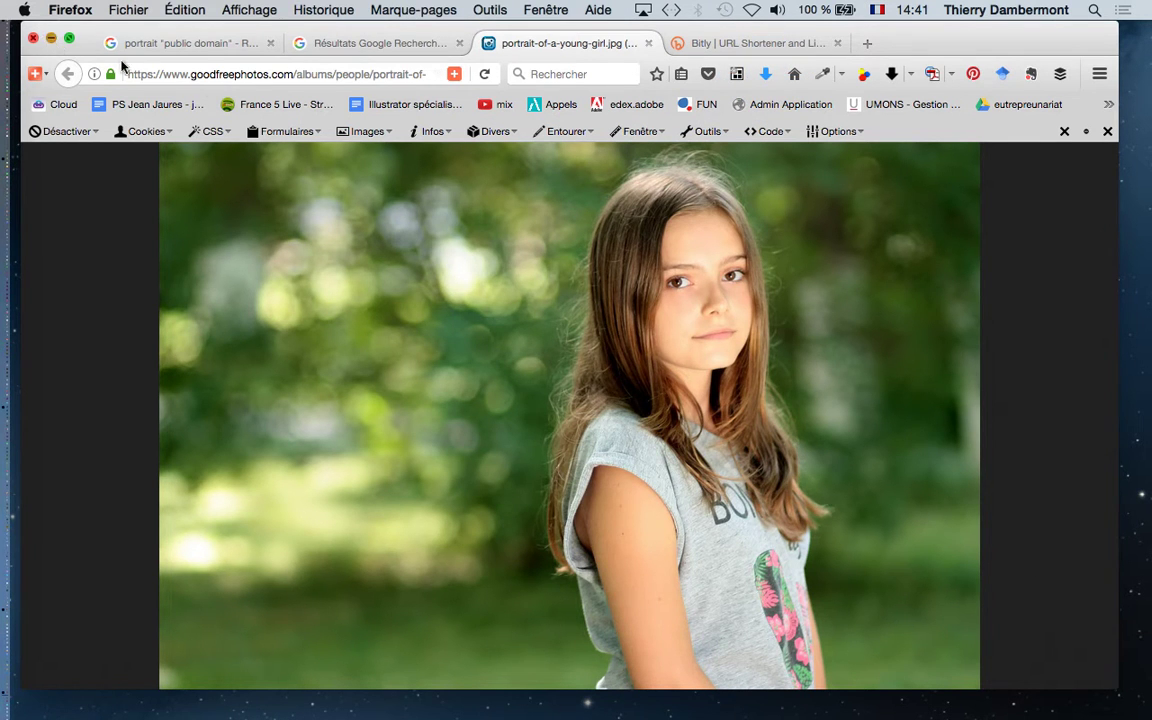
# - Close the browser window and switch to Photoshop
pyautogui.click(34, 38)
pyautogui.press('super+Tab')
pyautogui.press('super+Tab')
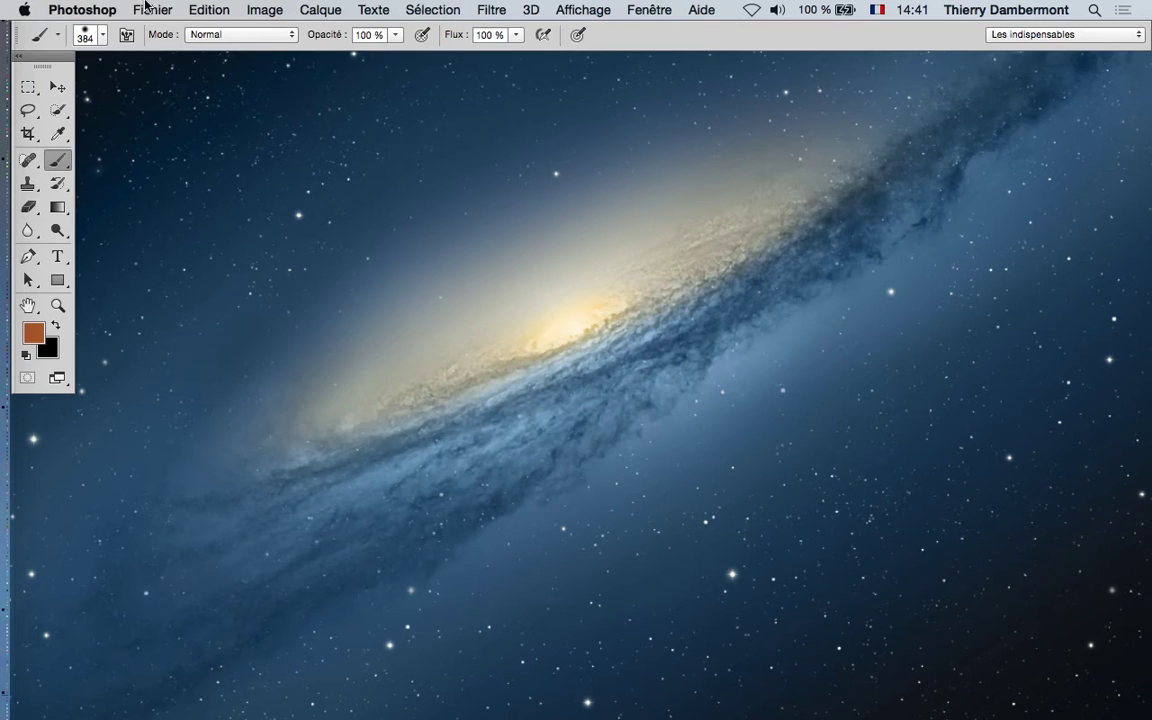
# - Open portrait-of-a-young-girl.jpg from the historique de retouche folder in full-screen mode with the menu bar and shift it aside
pyautogui.click(153, 10)
pyautogui.click(160, 48)
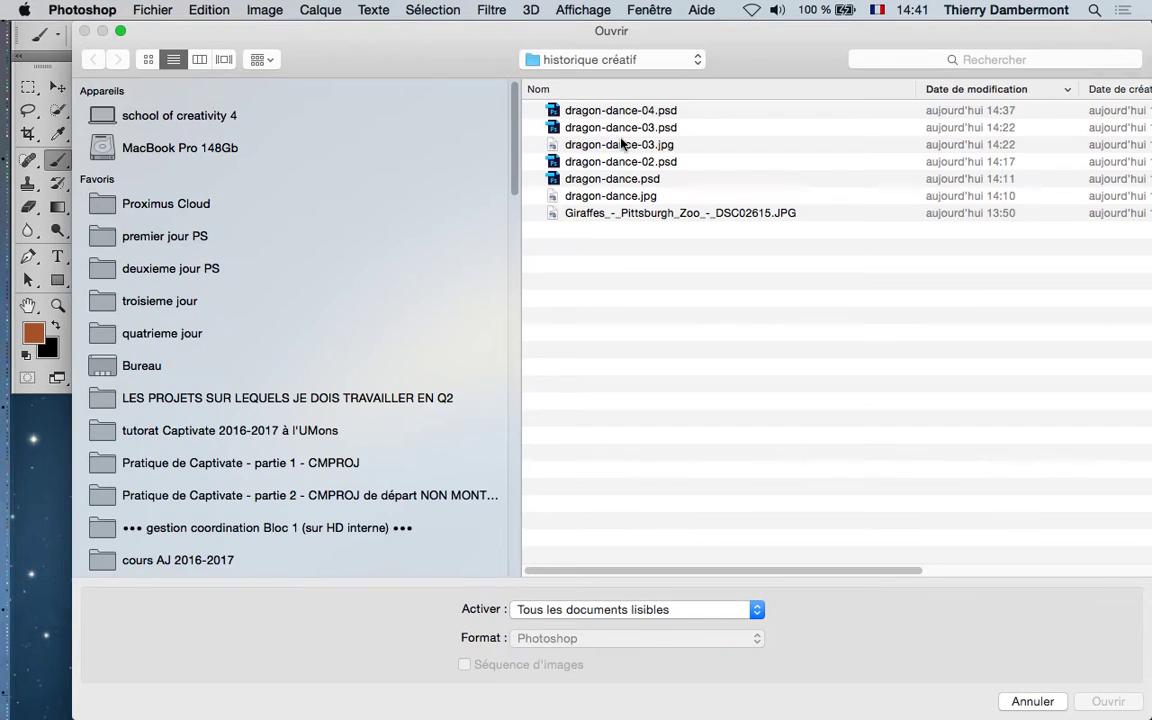
pyautogui.click(165, 333)
pyautogui.doubleClick(600, 110)
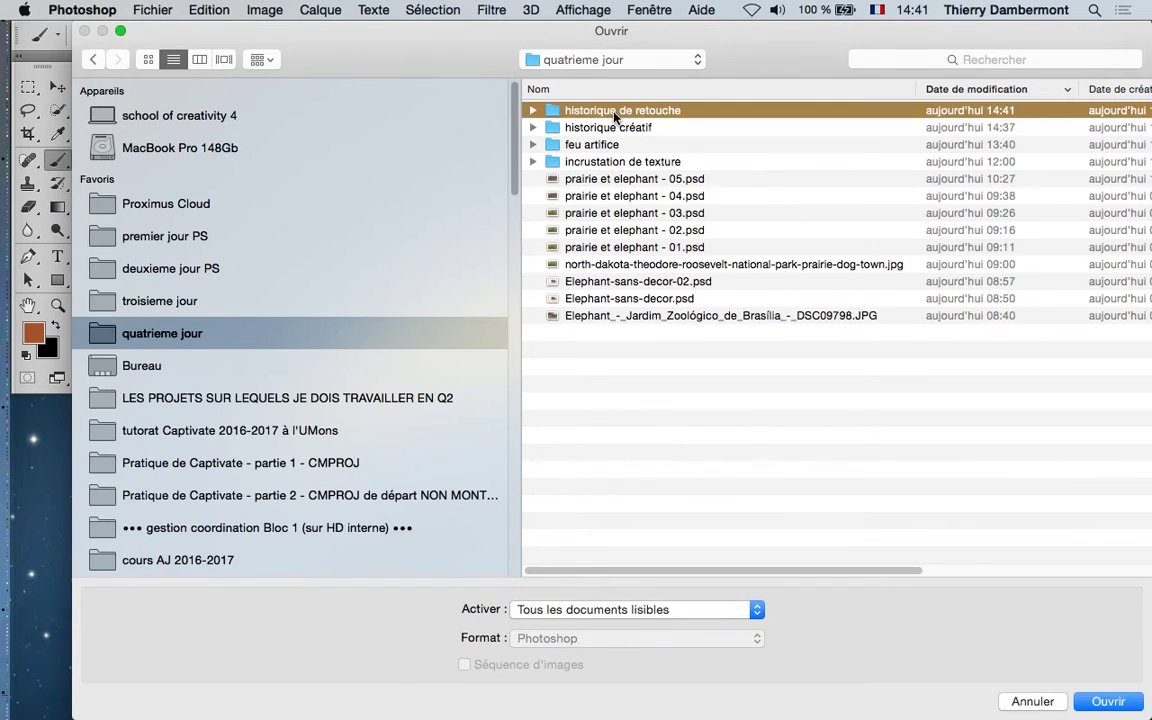
pyautogui.click(614, 112)
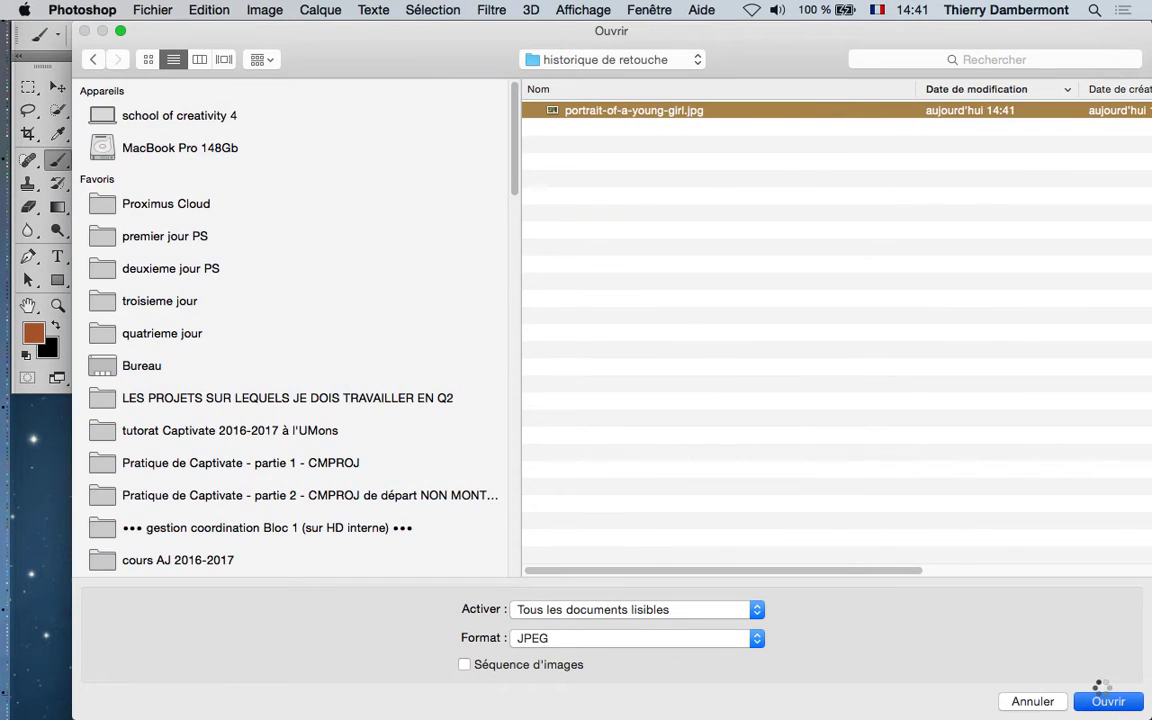
pyautogui.press('Return')
pyautogui.press('f')
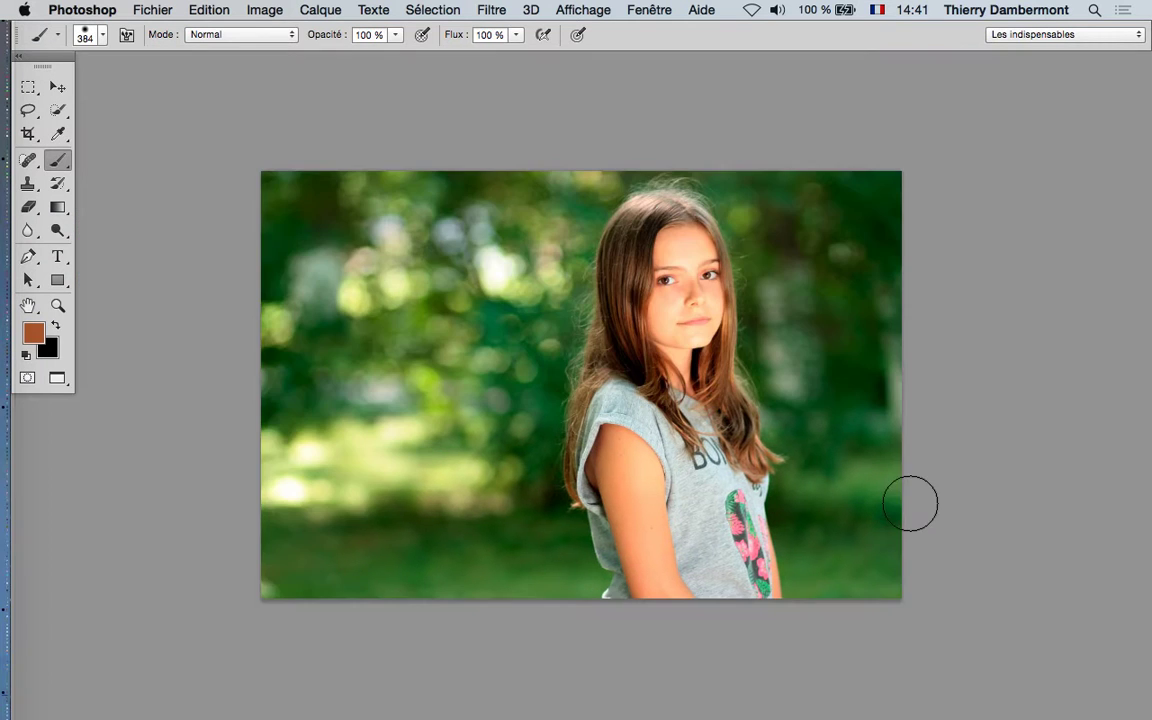
pyautogui.moveTo(506, 382); pyautogui.dragTo(355, 337)
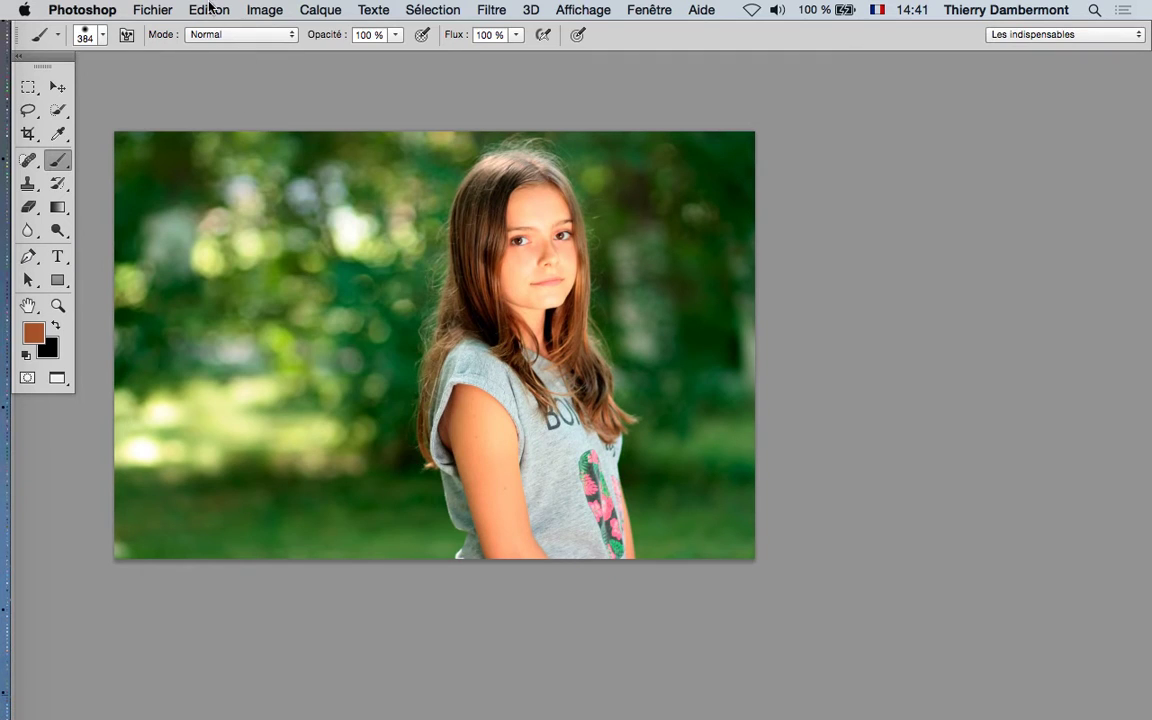
# - Assign the sRGB IEC61966-2.1 colour profile to the portrait
pyautogui.click(191, 9)
pyautogui.click(256, 624)
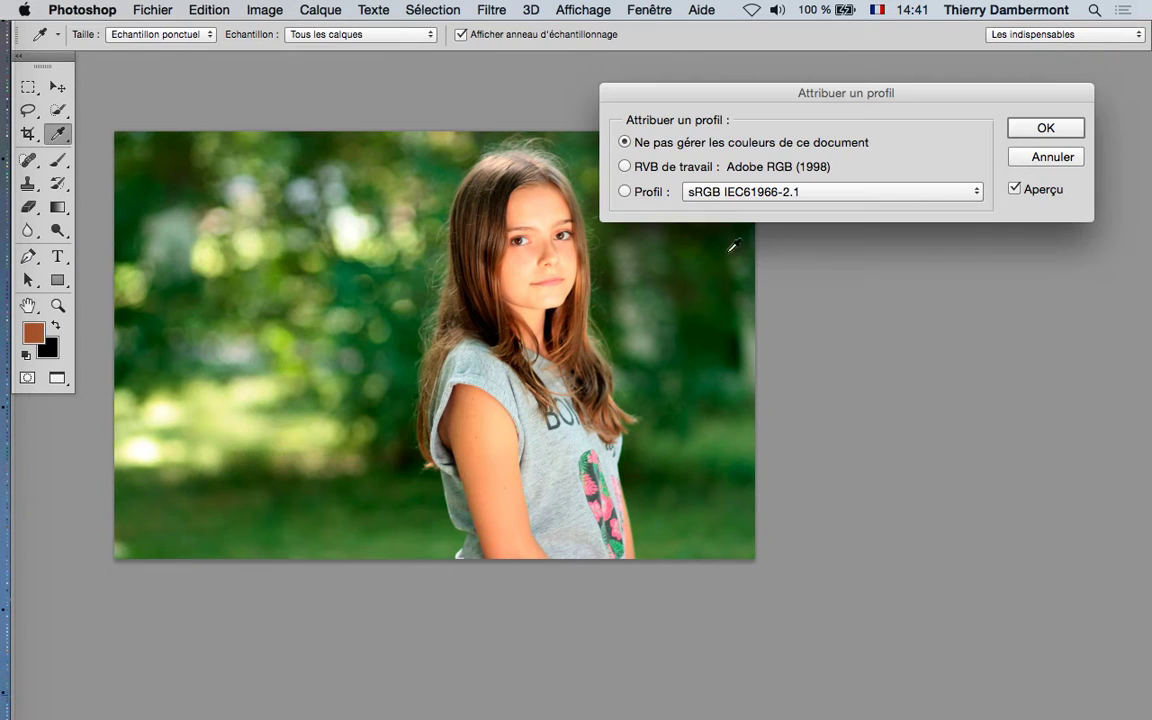
pyautogui.click(648, 191)
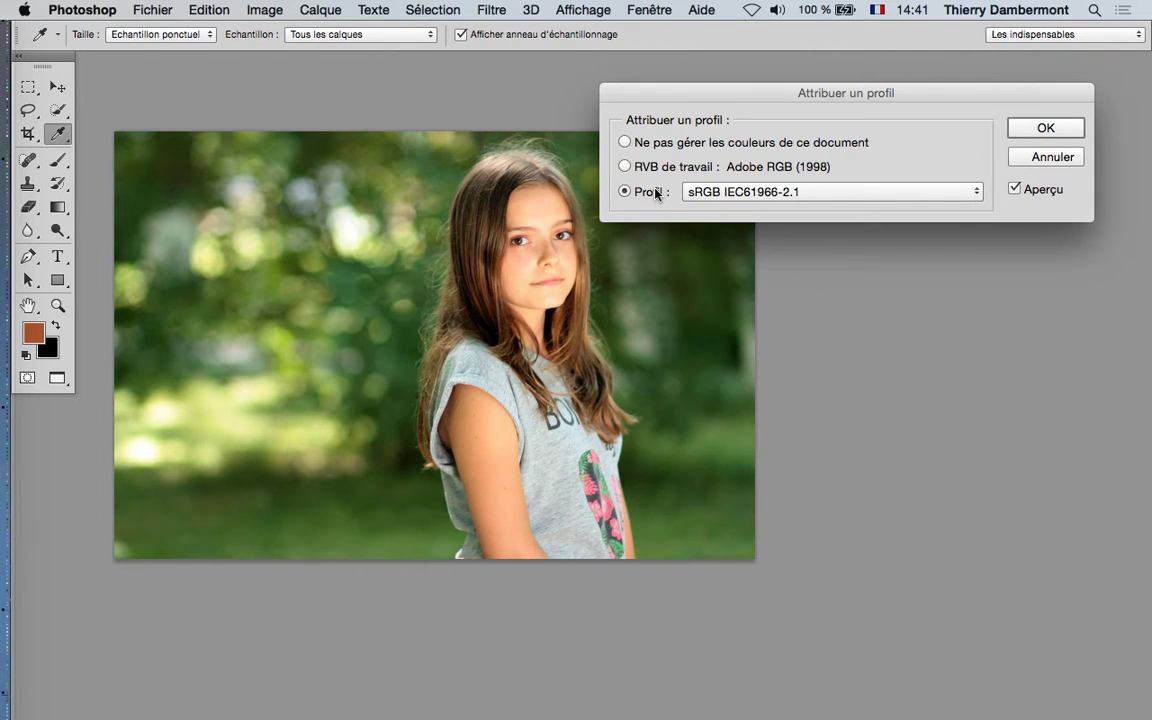
pyautogui.click(1041, 130)
pyautogui.press('b')
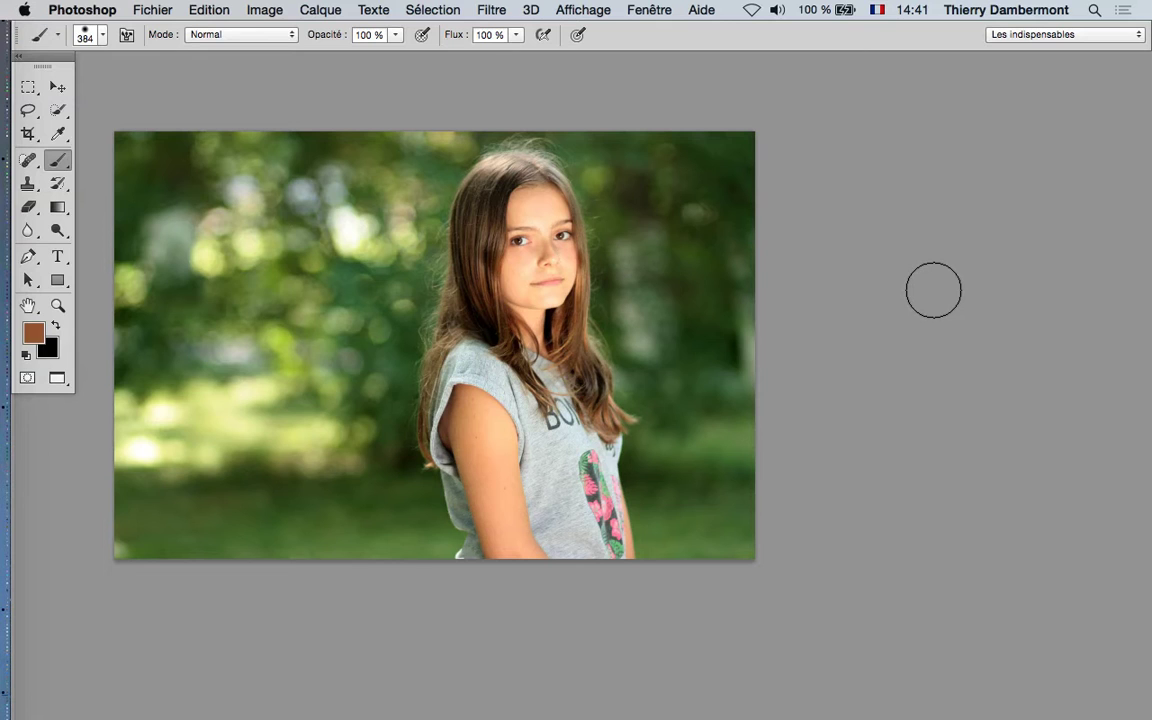
# - Examine the working spaces, colour management policies and conversion options in the colour settings
pyautogui.click(209, 10)
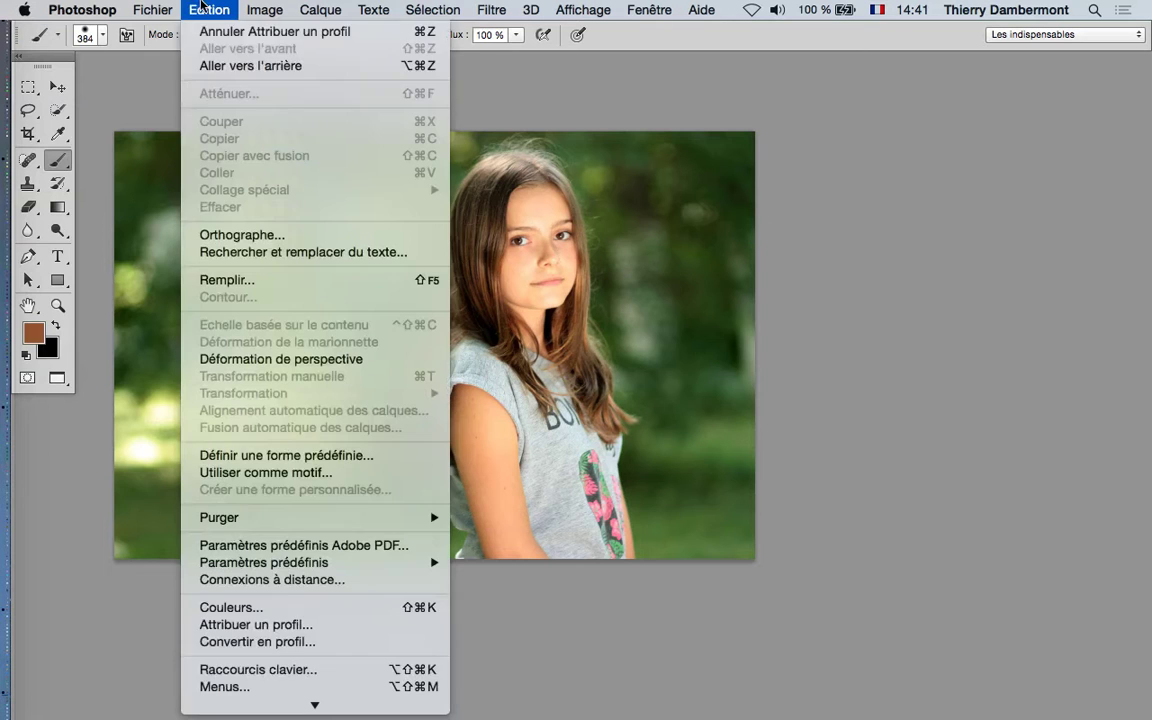
pyautogui.click(262, 607)
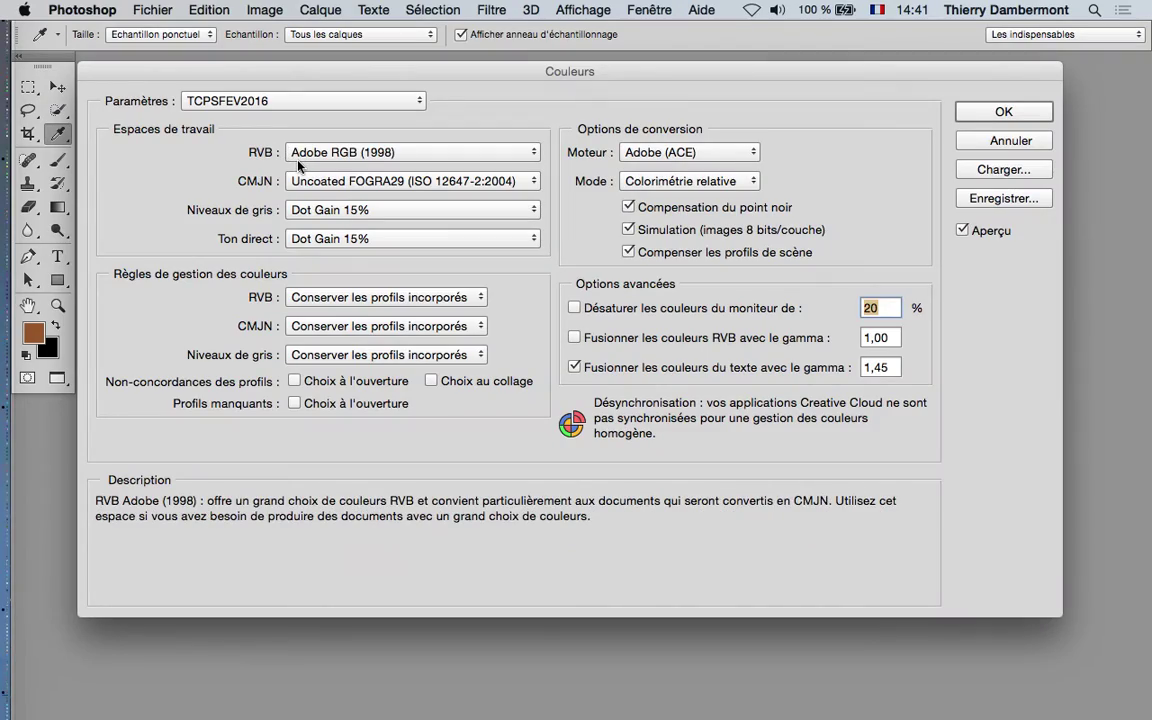
pyautogui.press('alt')
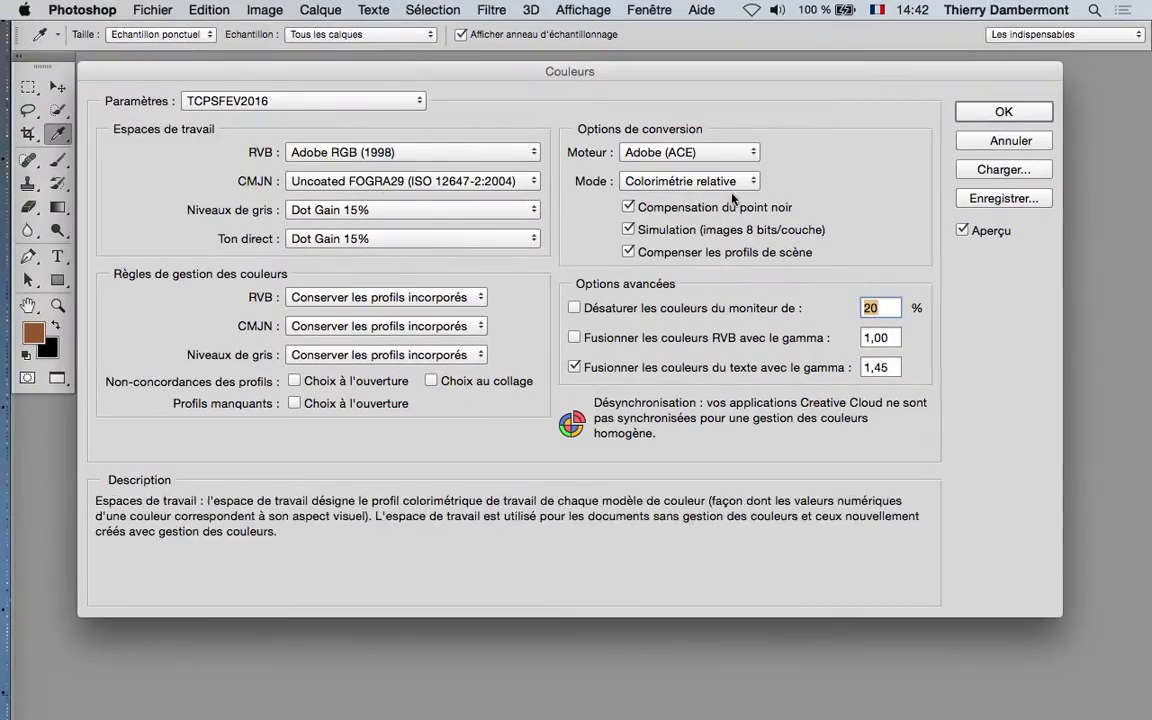
pyautogui.click(1008, 141)
pyautogui.press('b')
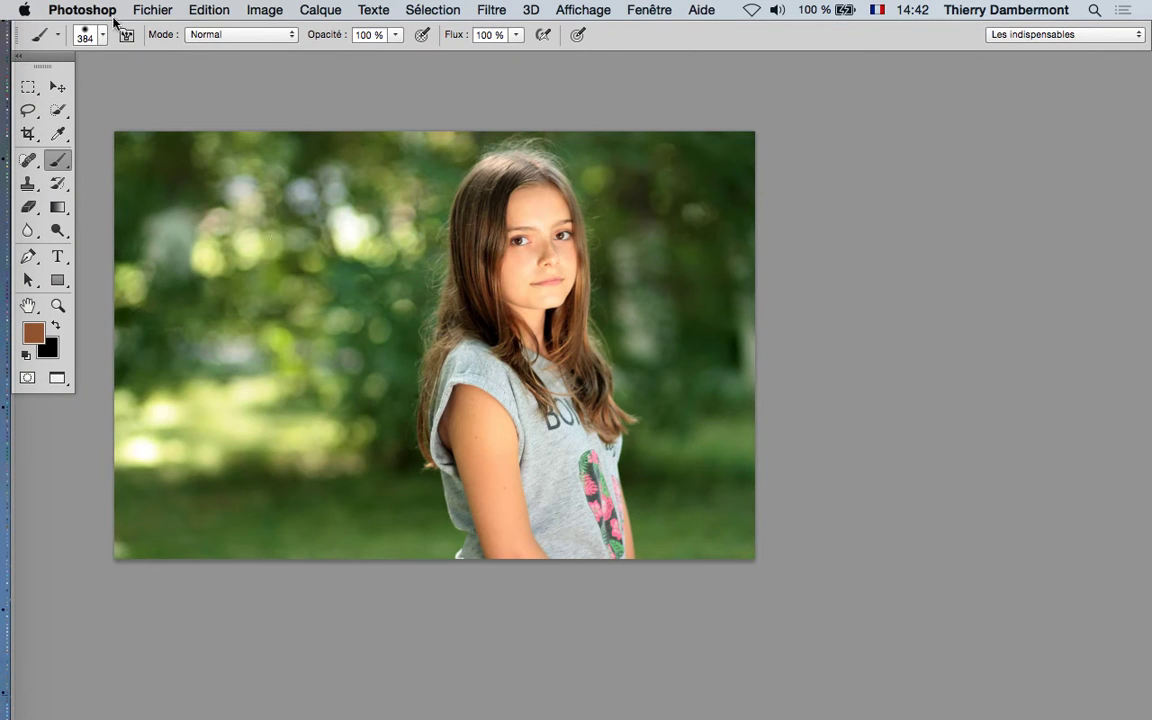
# - Save the portrait in Photoshop format in the historique de retouche folder
pyautogui.click(155, 9)
pyautogui.click(200, 196)
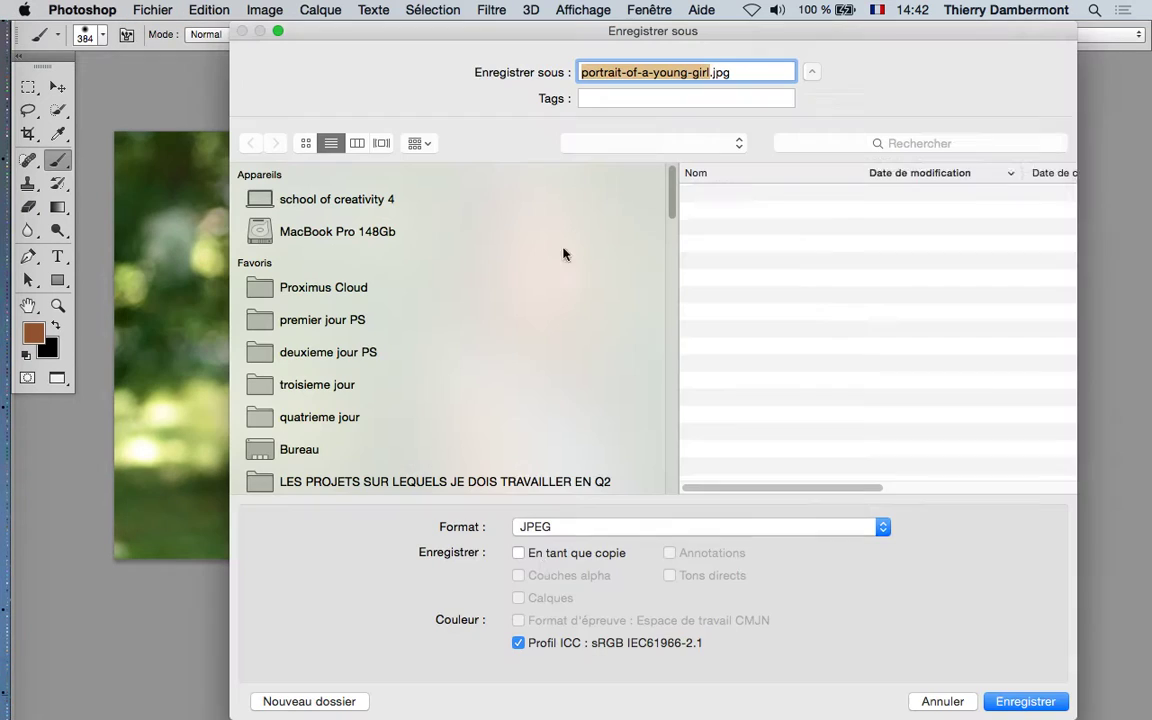
pyautogui.click(600, 527)
pyautogui.click(555, 398)
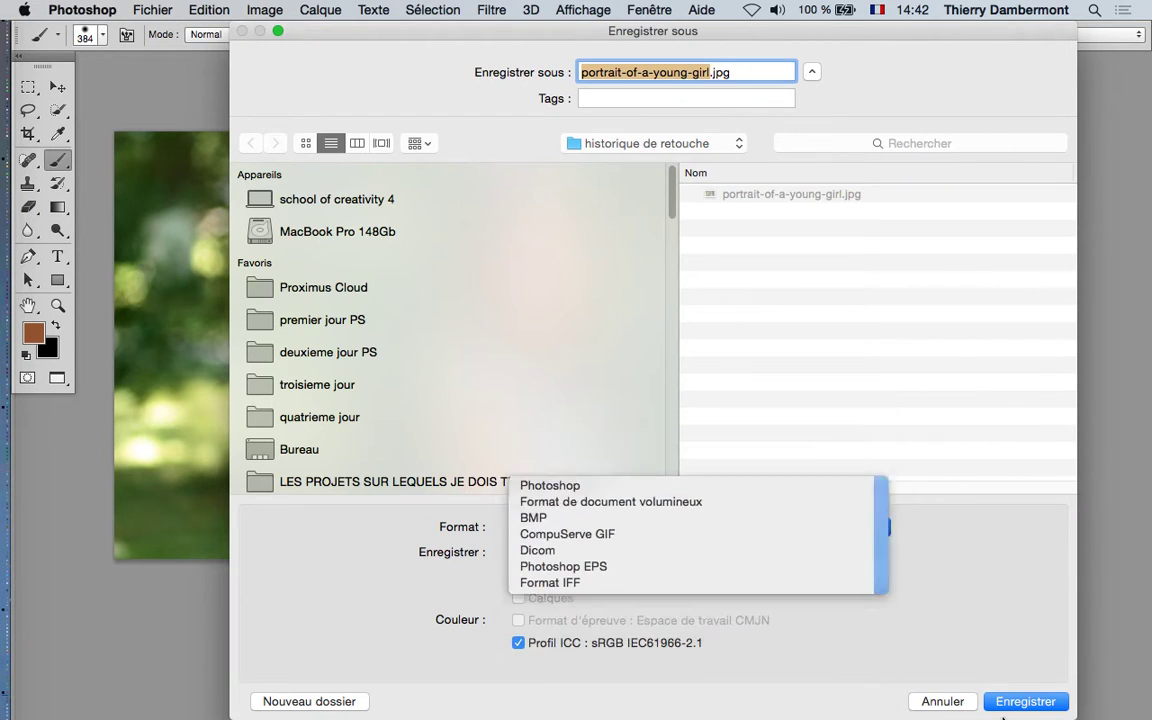
pyautogui.click(1046, 704)
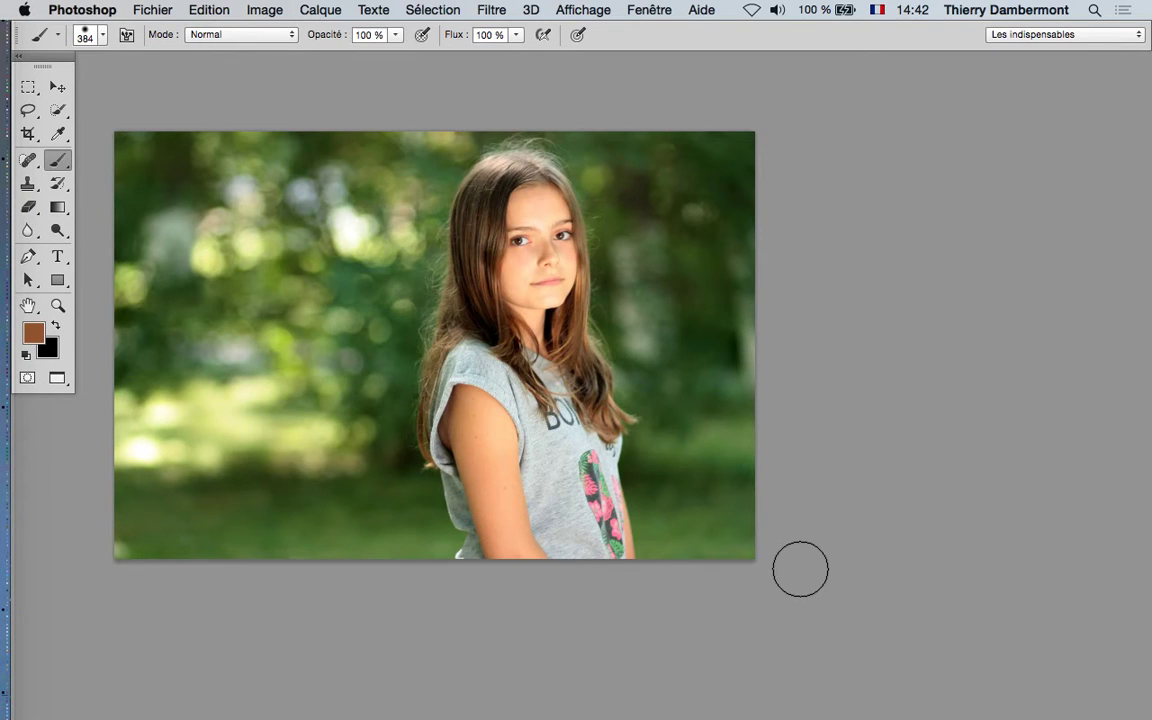
# - Show the document's editing history
pyautogui.click(640, 9)
pyautogui.click(712, 326)
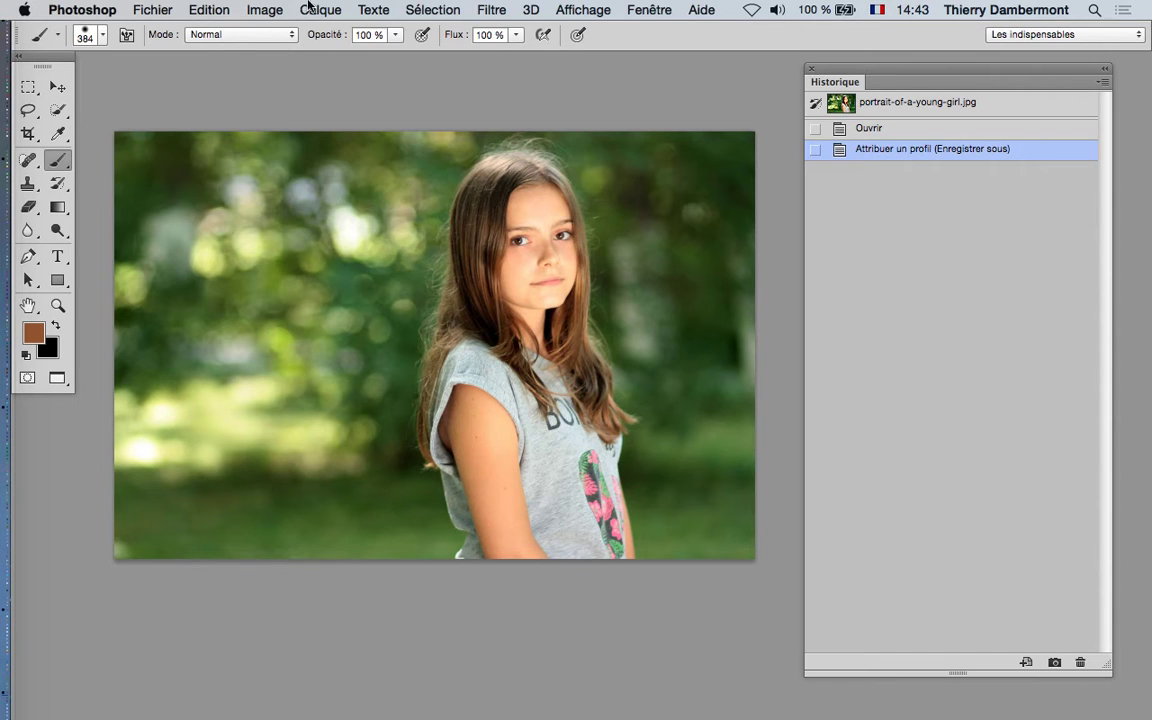
# - Darken the portrait with a Levels adjustment, setting the input midtones to 0,53, and undo the adjustment
pyautogui.click(265, 9)
pyautogui.moveTo(285, 59)
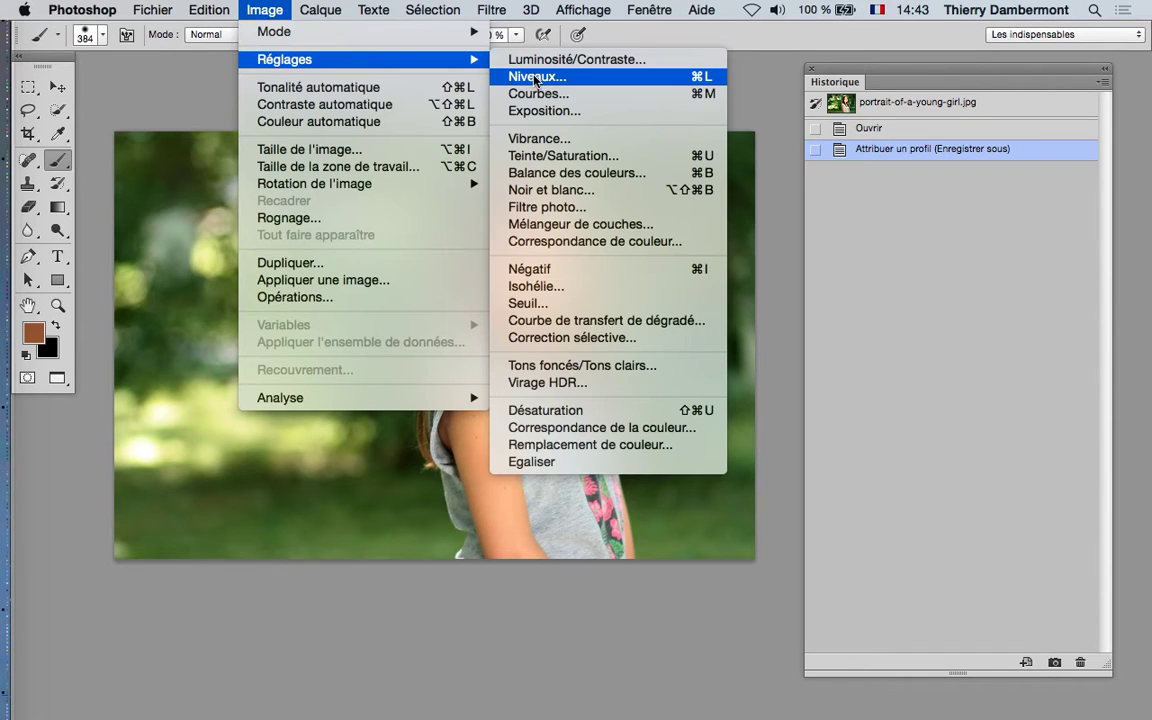
pyautogui.click(536, 77)
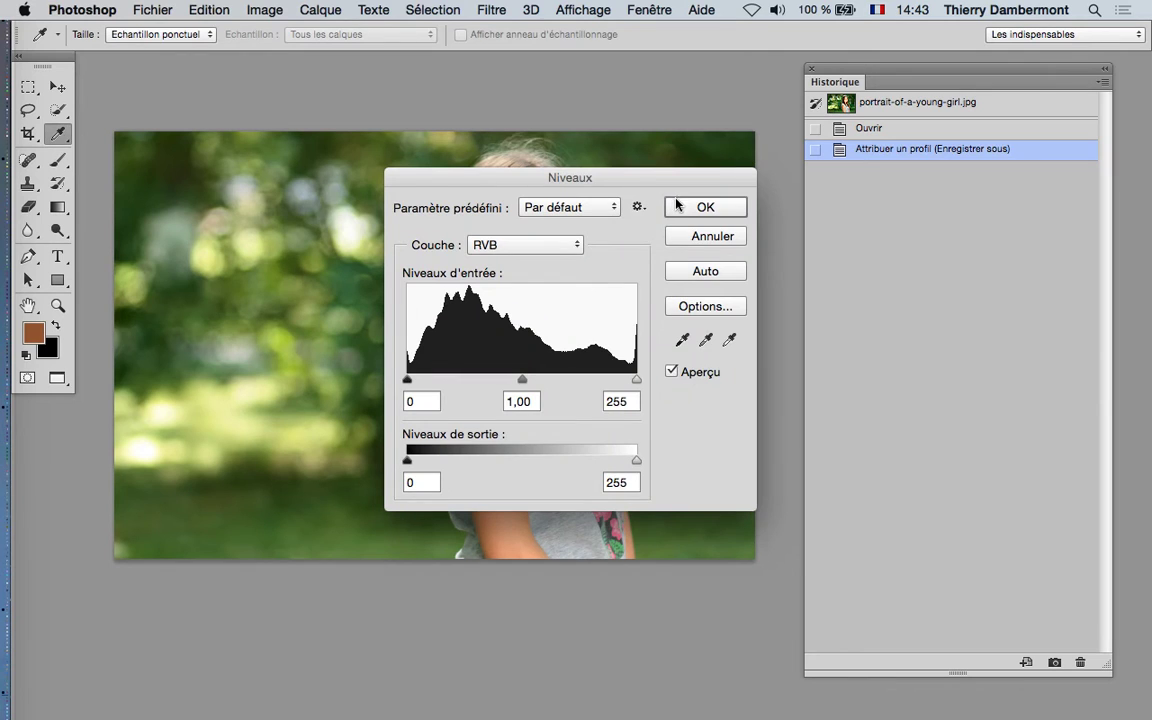
pyautogui.moveTo(561, 180); pyautogui.dragTo(888, 215)
pyautogui.moveTo(852, 413); pyautogui.dragTo(988, 413)
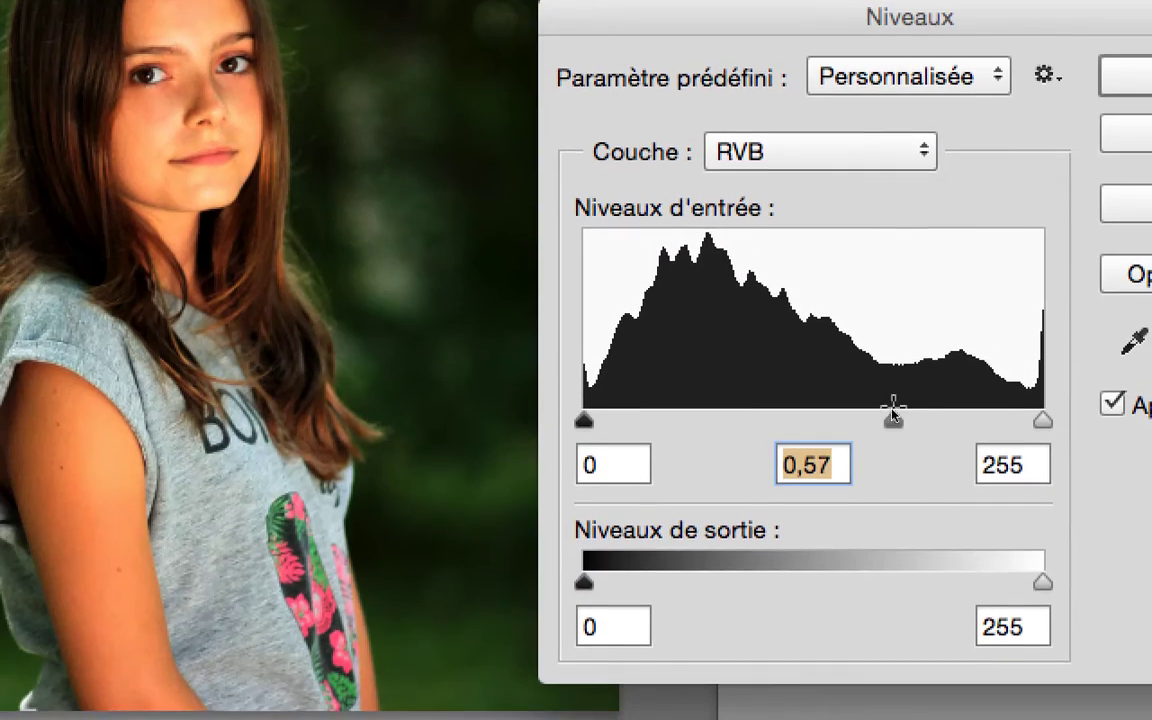
pyautogui.moveTo(895, 404); pyautogui.dragTo(900, 419)
pyautogui.press('alt')
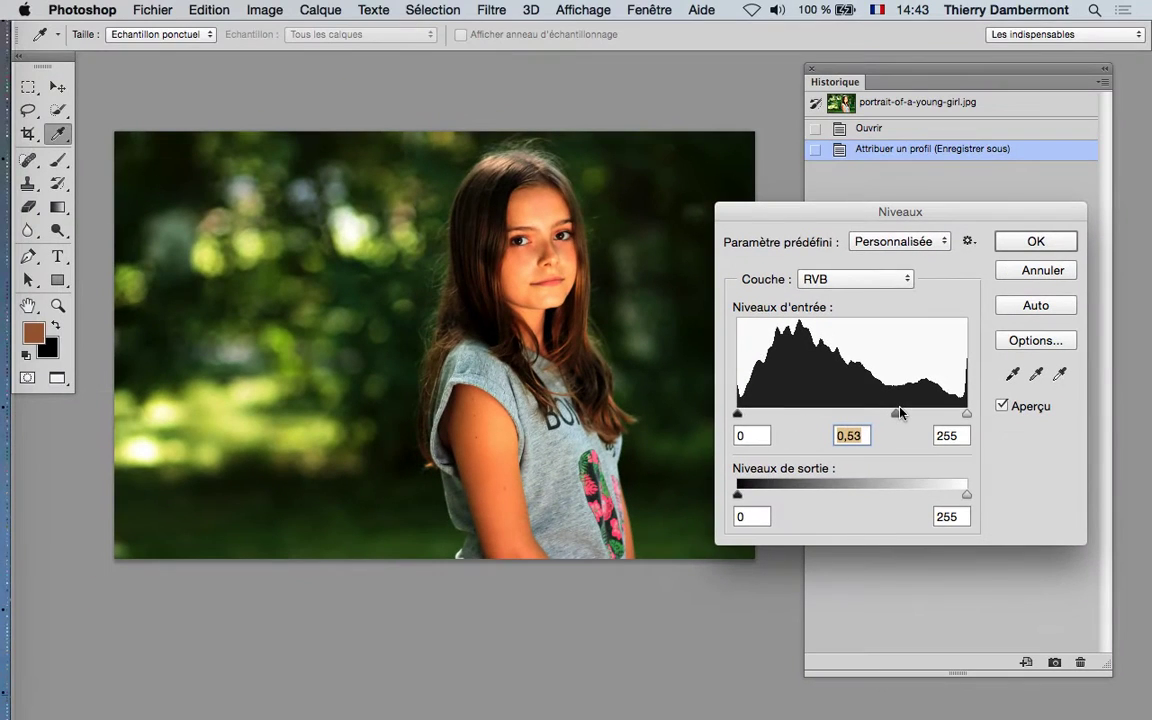
pyautogui.click(1034, 243)
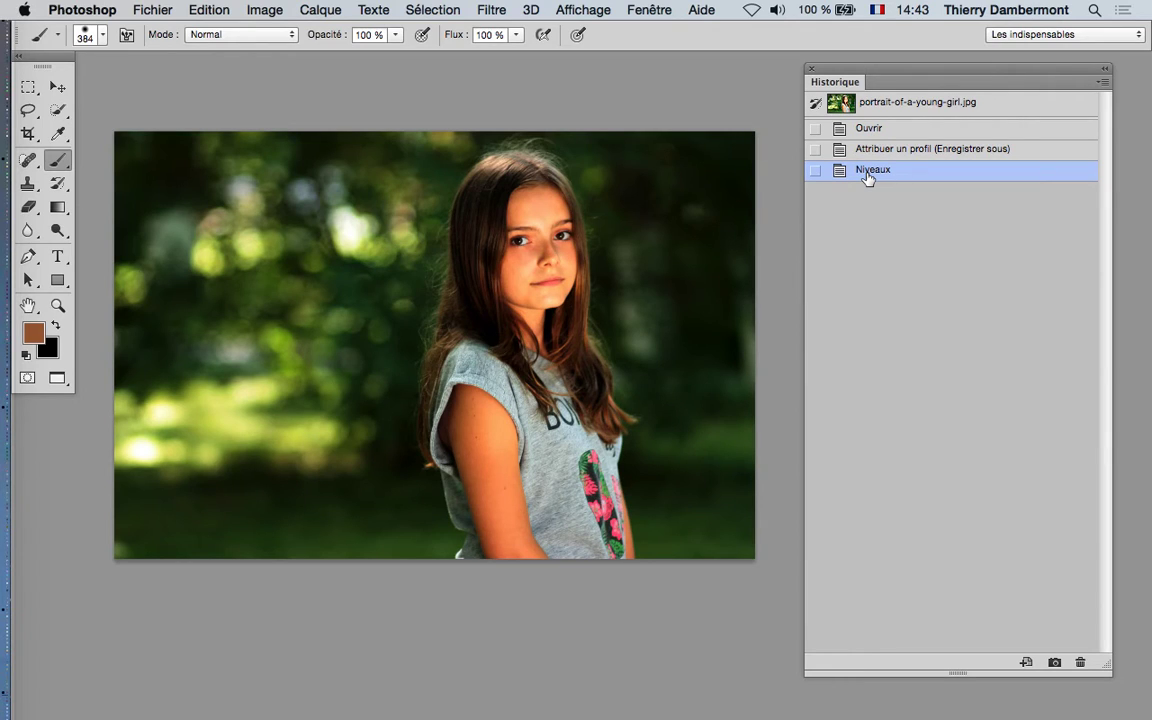
pyautogui.press('super+z')
# - Darken the portrait with a Levels adjustment, setting the input midtones to 0,48
pyautogui.click(246, 9)
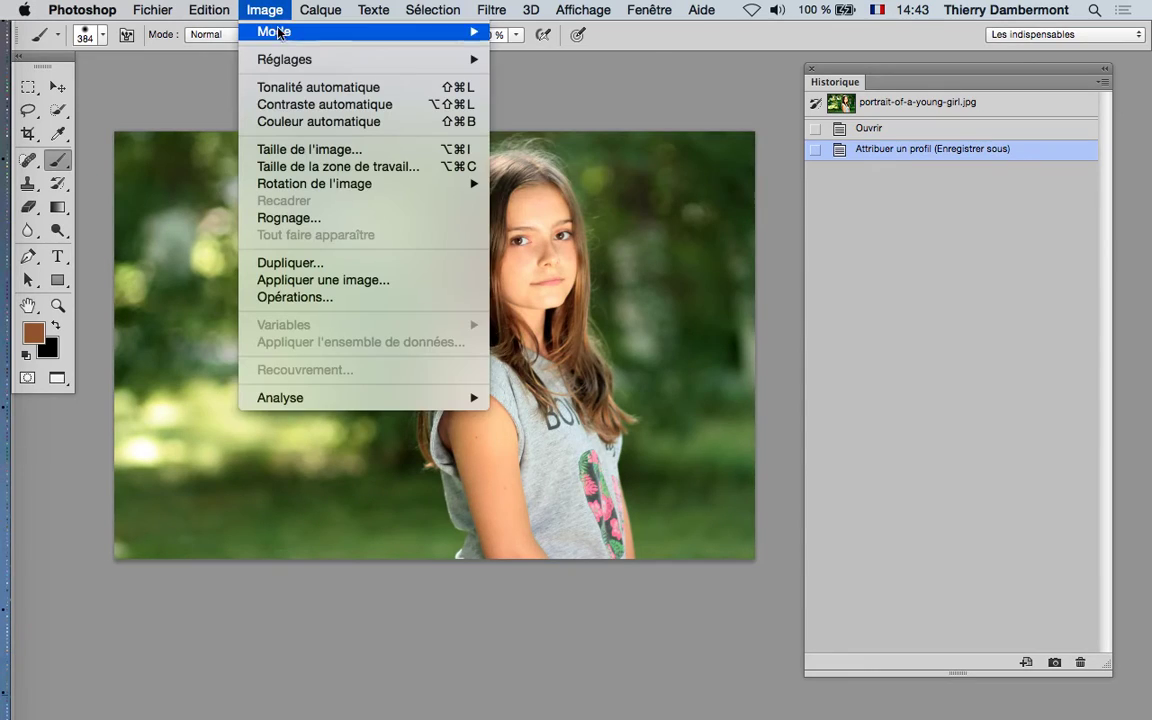
pyautogui.moveTo(288, 62)
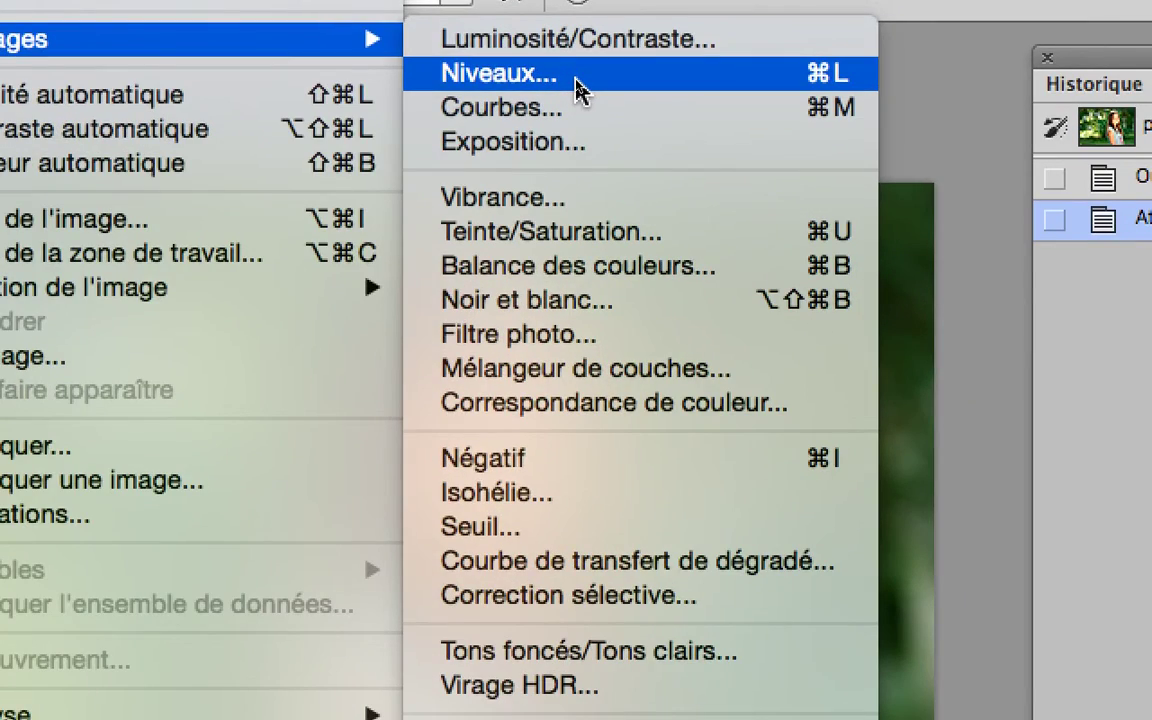
pyautogui.click(577, 84)
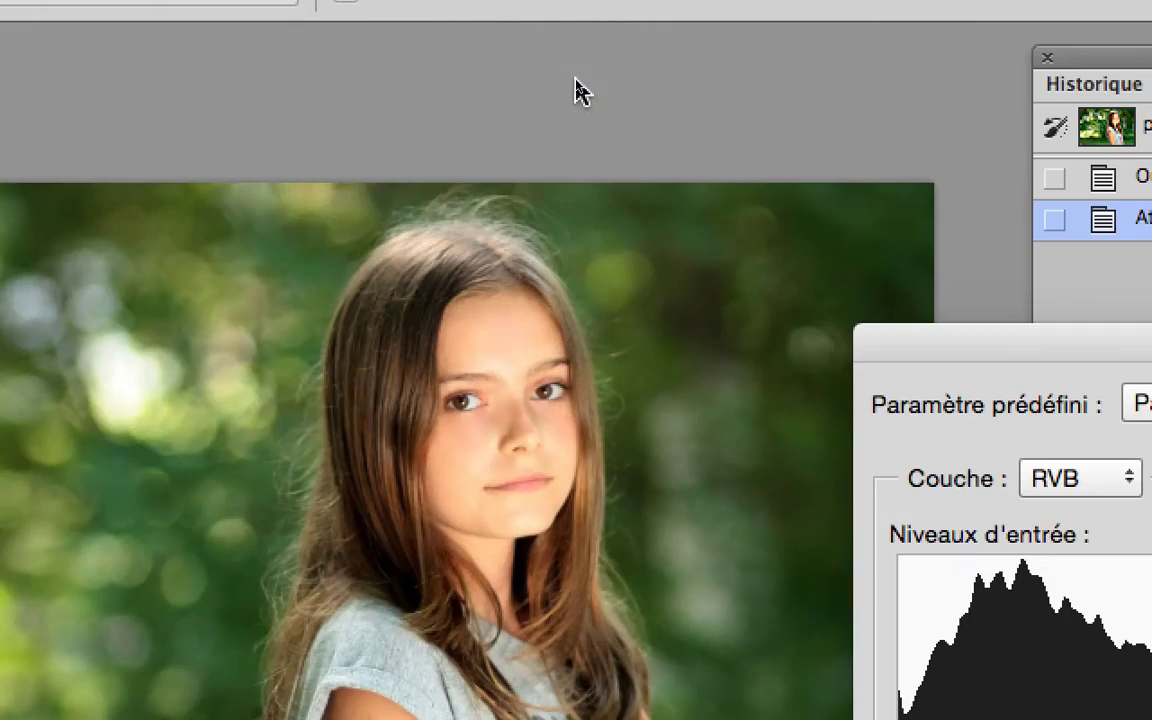
pyautogui.press('alt')
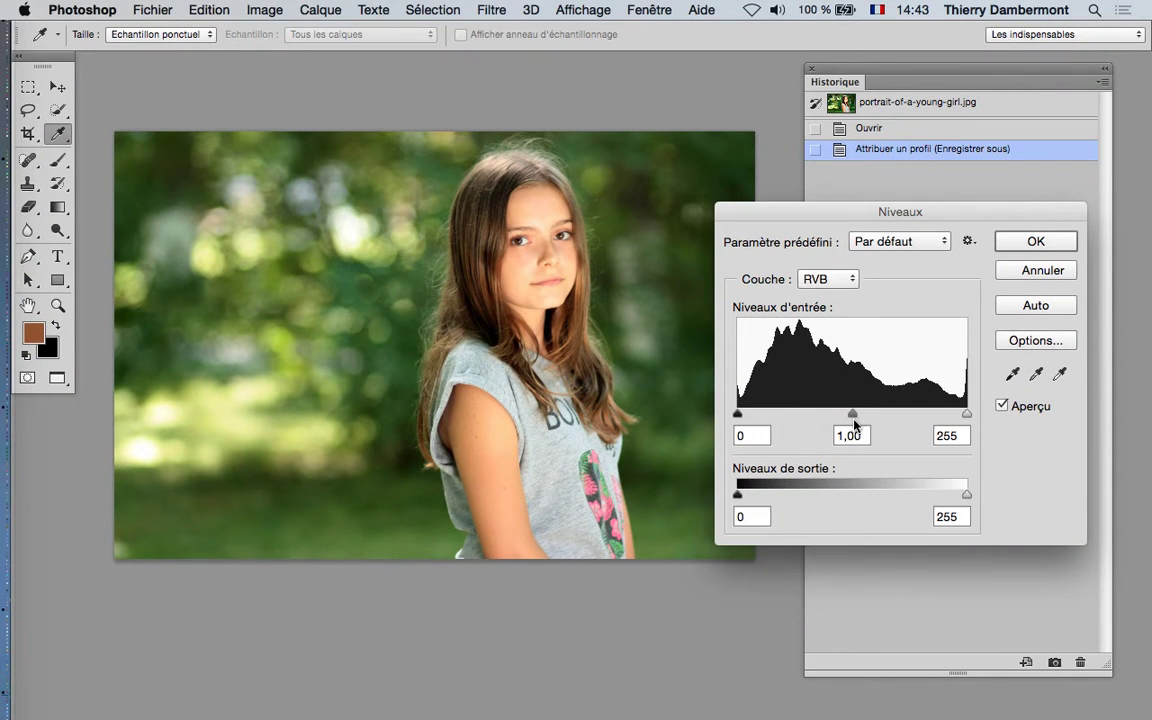
pyautogui.press('alt')
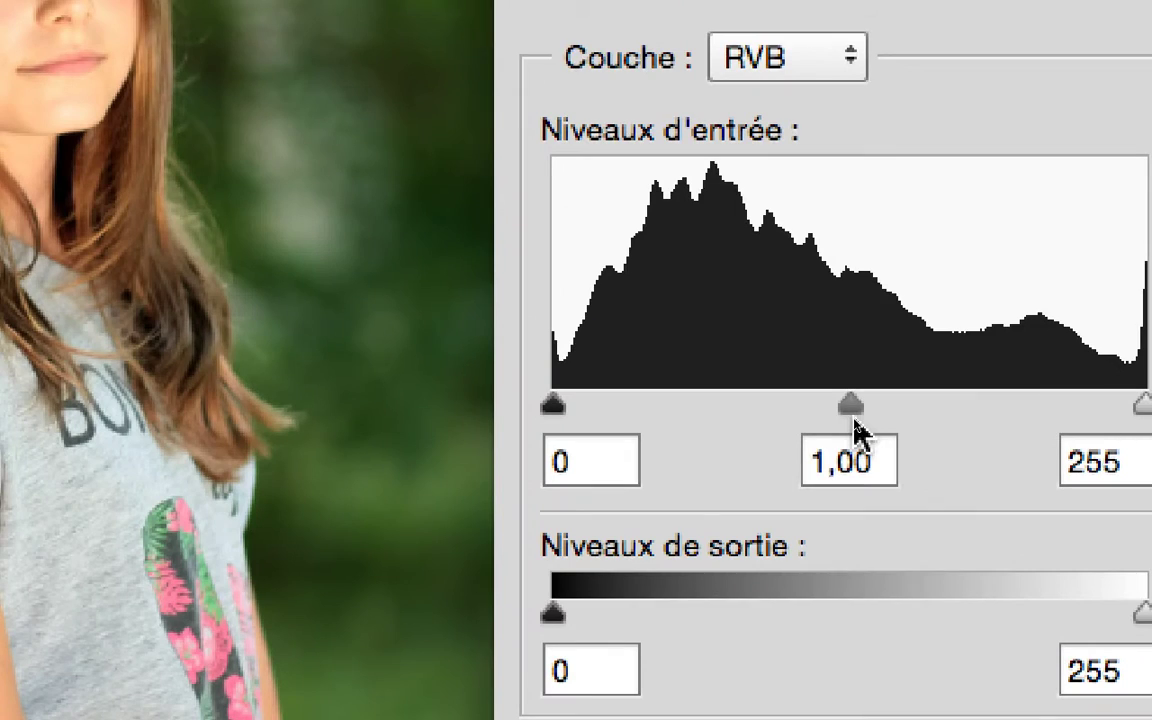
pyautogui.moveTo(853, 417); pyautogui.dragTo(727, 420)
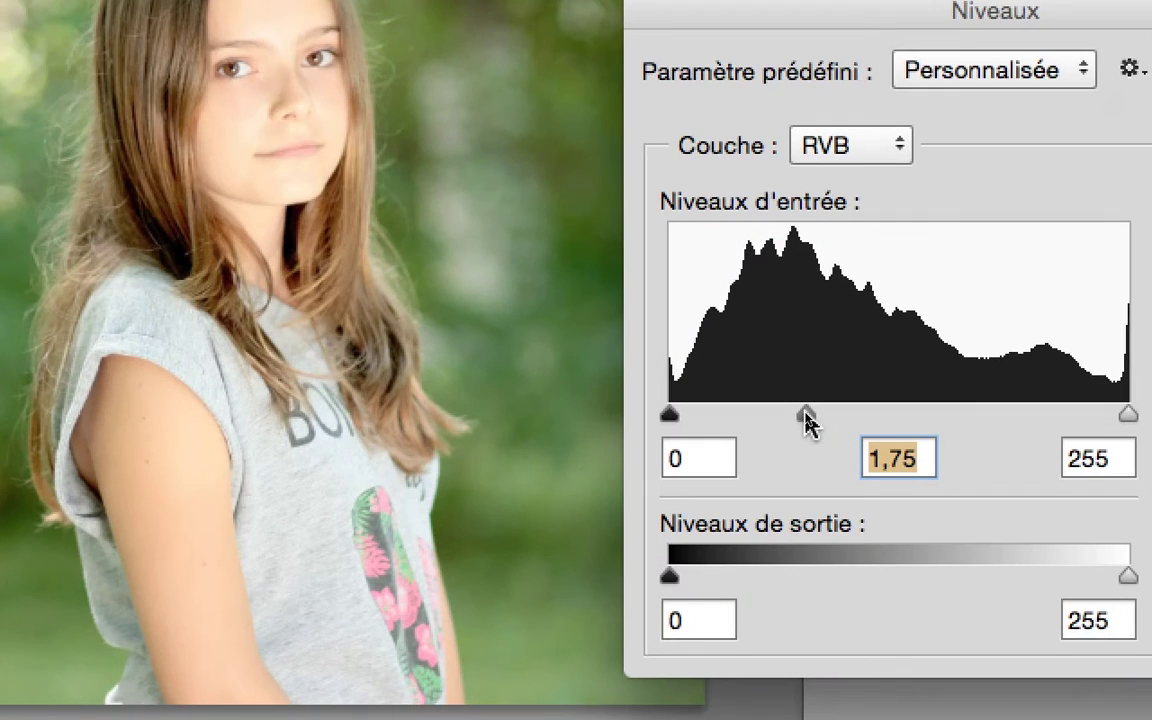
pyautogui.moveTo(806, 420); pyautogui.dragTo(997, 424)
pyautogui.press('alt')
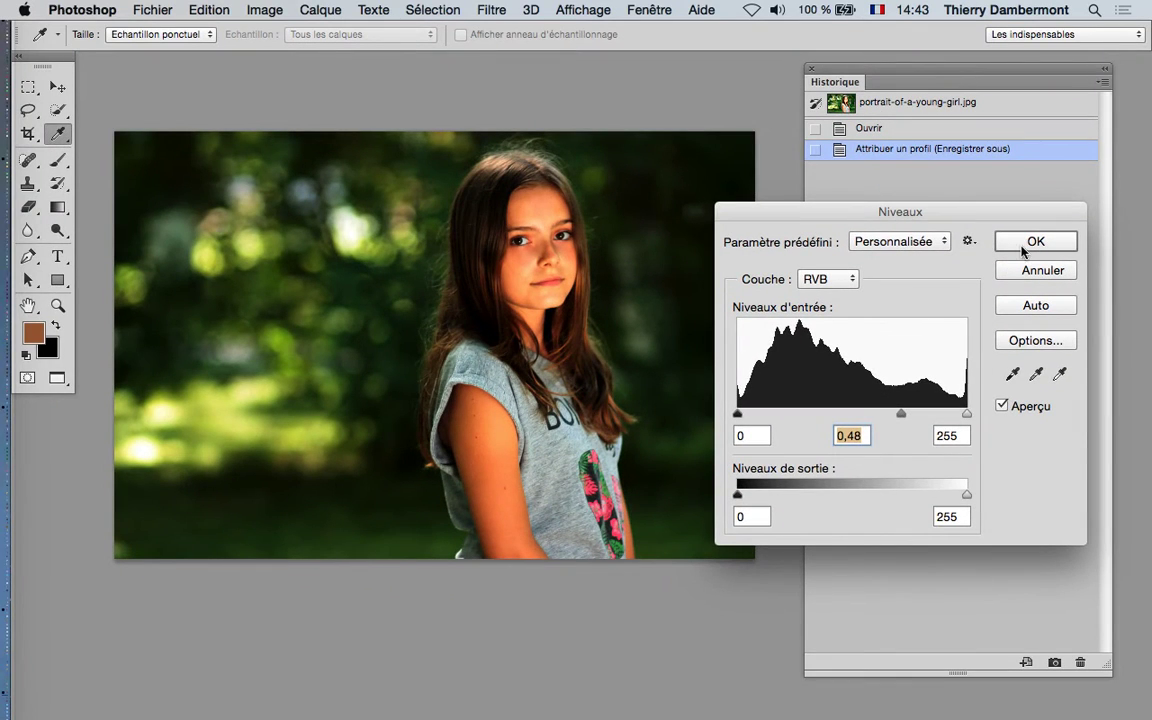
pyautogui.click(1023, 250)
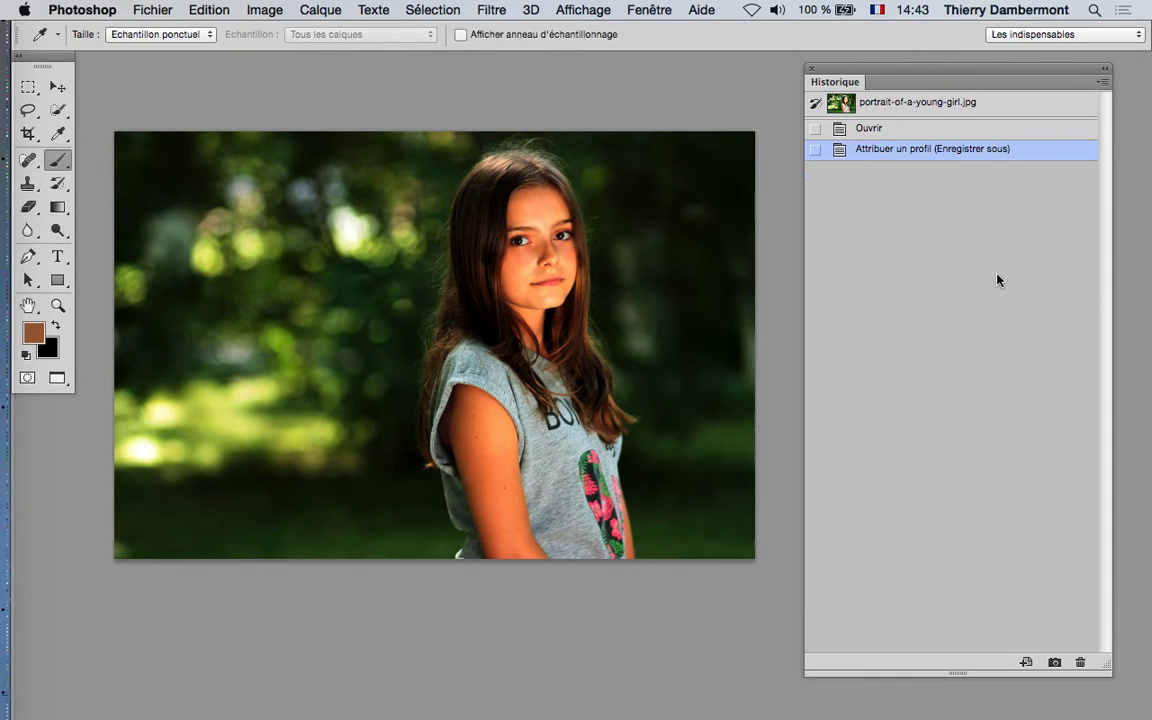
# - Set the Attribuer un profil state as the history source and paint over the girl's face with the History Brush at 52% opacity
pyautogui.press('b')
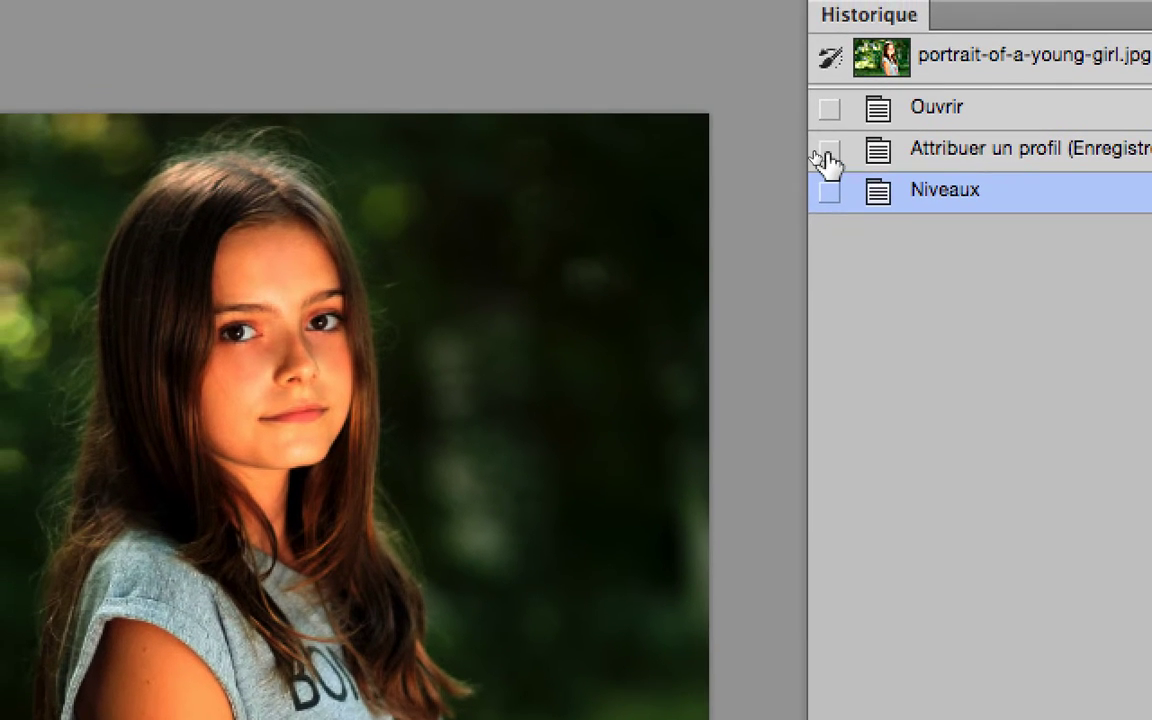
pyautogui.click(827, 152)
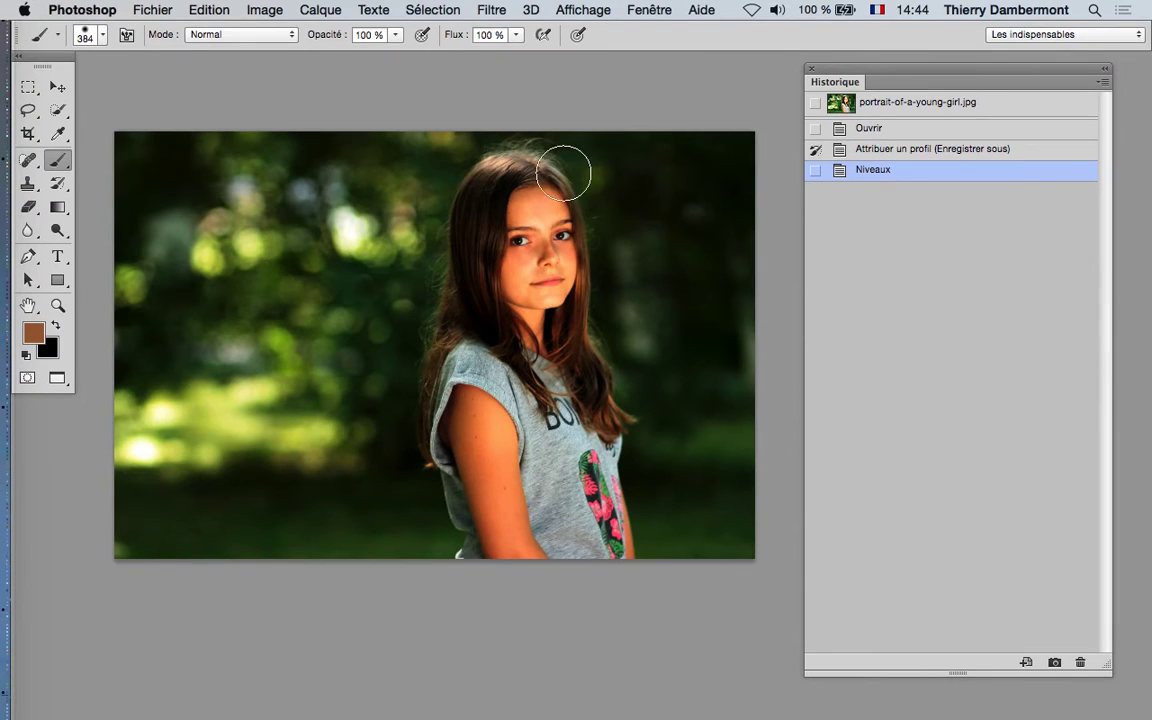
pyautogui.click(58, 183)
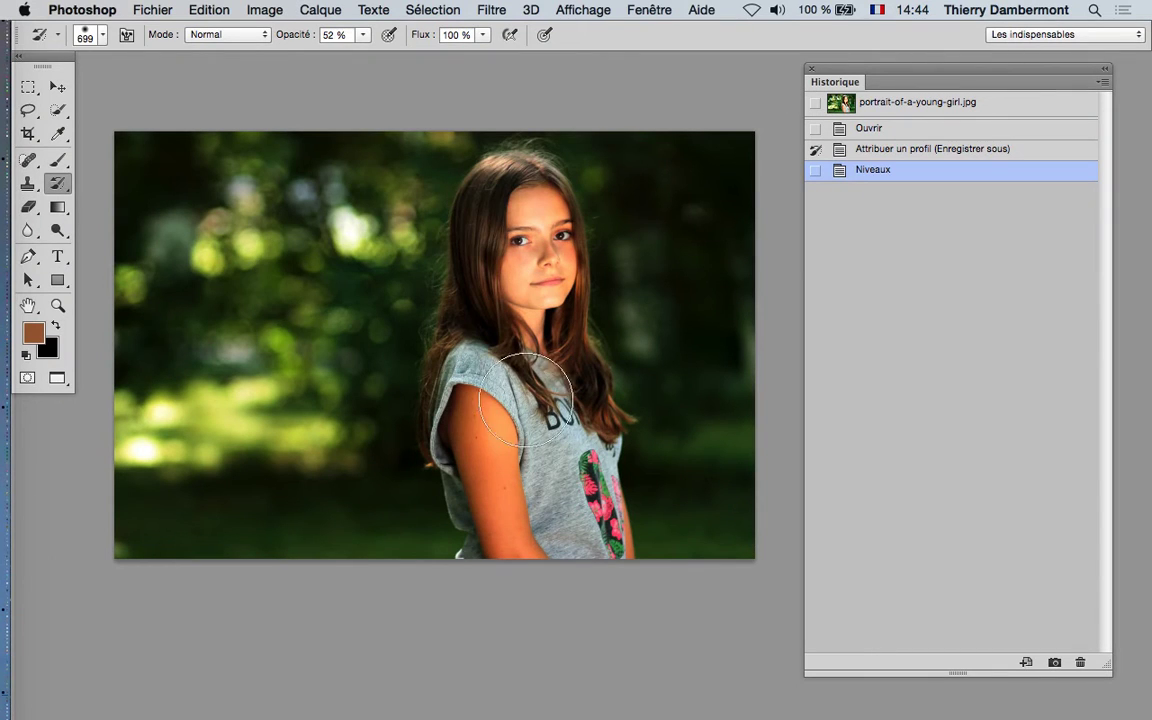
pyautogui.moveTo(526, 552)
pyautogui.mouseDown()
pyautogui.moveTo(510, 380)
pyautogui.moveTo(520, 470)
pyautogui.mouseUp()
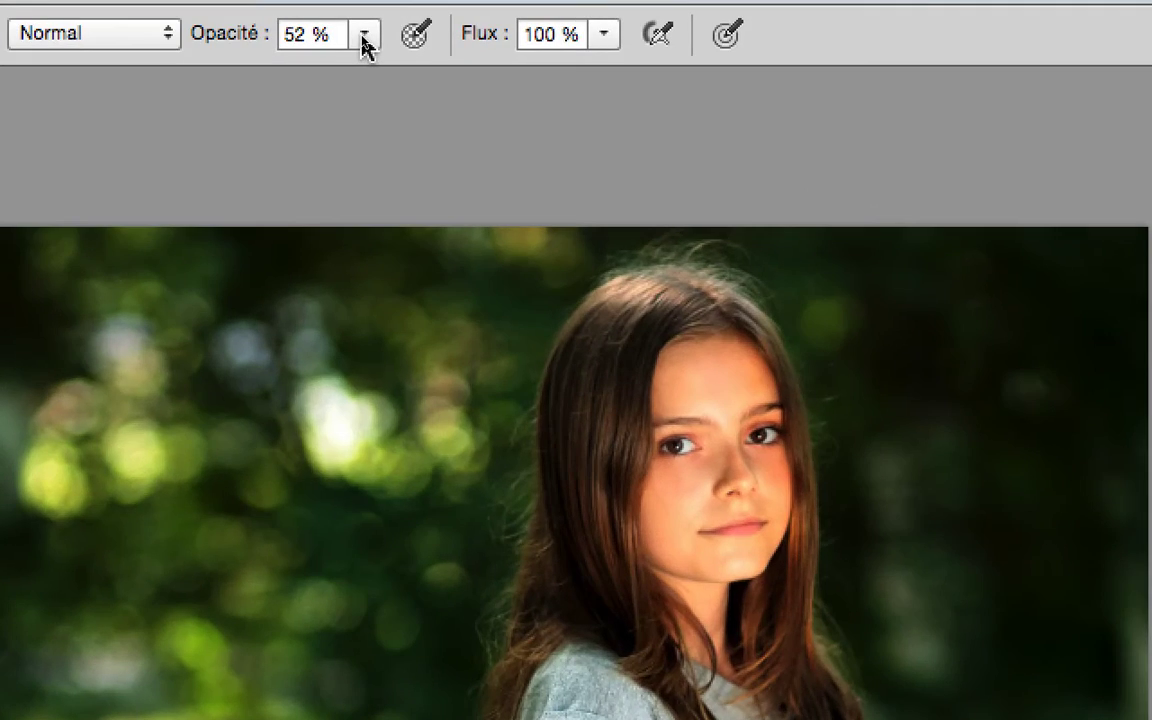
# - Set the History Brush opacity to 100% and restore the lighter tones over the girl's face, hair, arm and shirt
pyautogui.click(364, 35)
pyautogui.moveTo(368, 52); pyautogui.dragTo(446, 51)
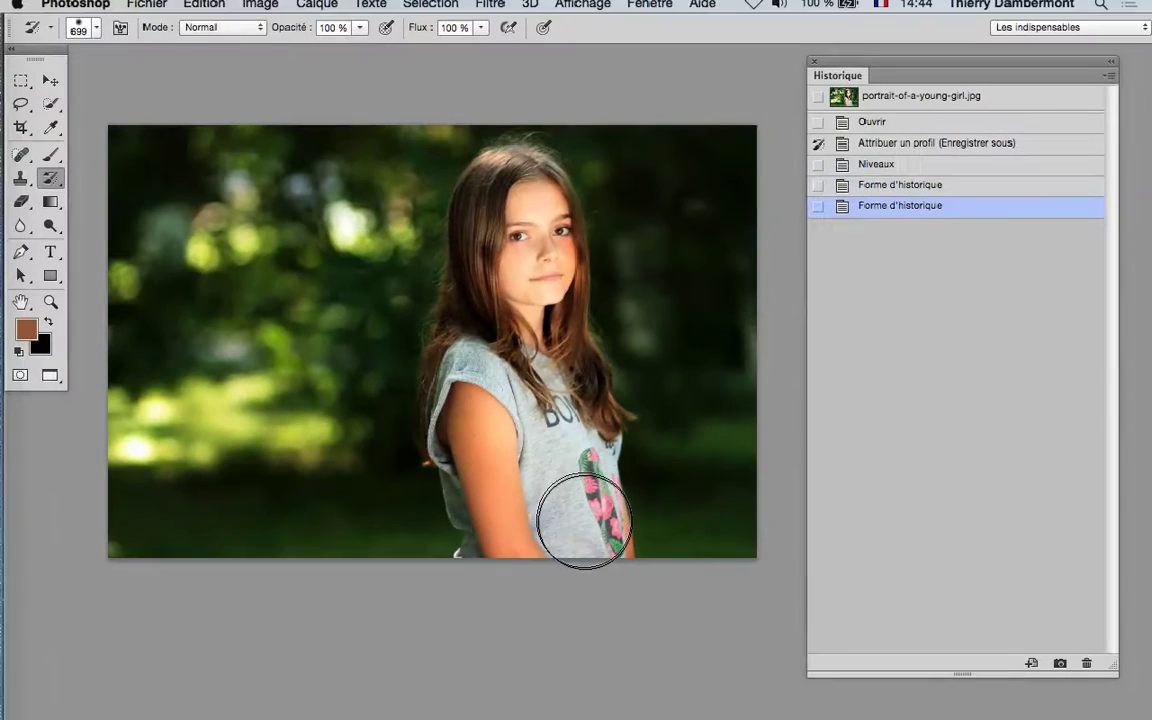
pyautogui.moveTo(497, 318)
pyautogui.mouseDown()
pyautogui.moveTo(527, 244)
pyautogui.moveTo(540, 252)
pyautogui.mouseUp()
pyautogui.moveTo(567, 392)
pyautogui.mouseDown()
pyautogui.moveTo(527, 175)
pyautogui.moveTo(463, 334)
pyautogui.moveTo(501, 553)
pyautogui.moveTo(693, 611)
pyautogui.mouseUp()
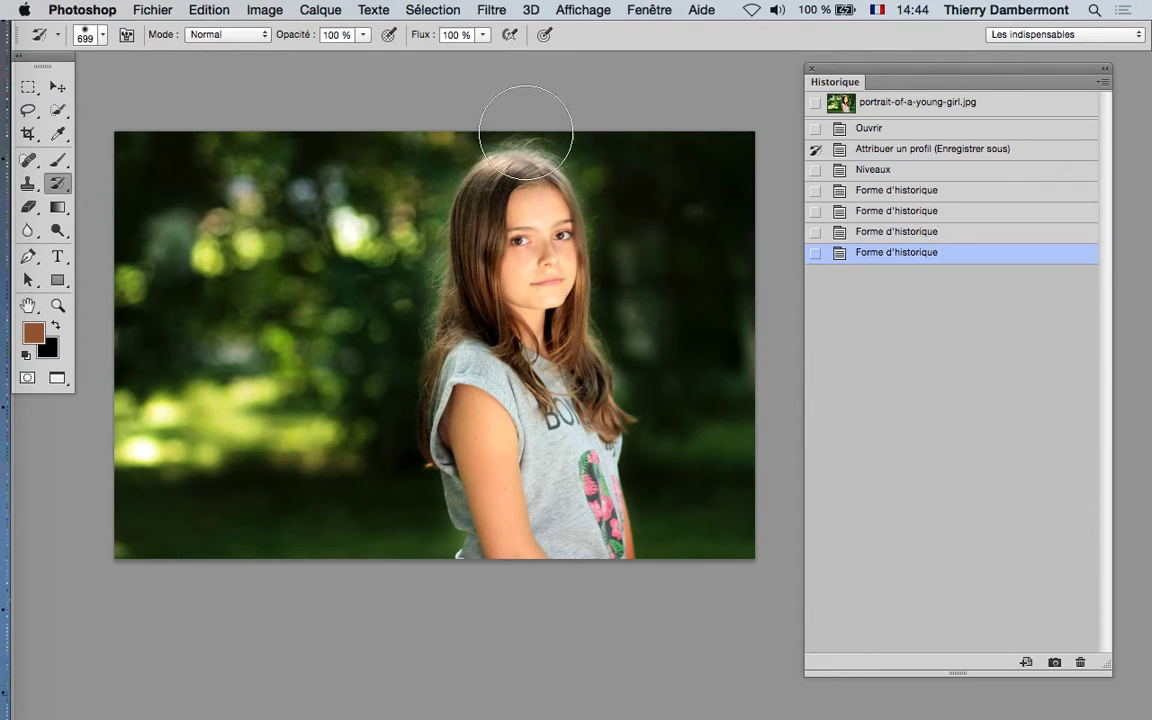
# - Sharpen the portrait with the Accentuation filter at gain 225%, radius 1,9 pixels and threshold 0, comparing the preview before applying
pyautogui.scroll(1, 511, 274)
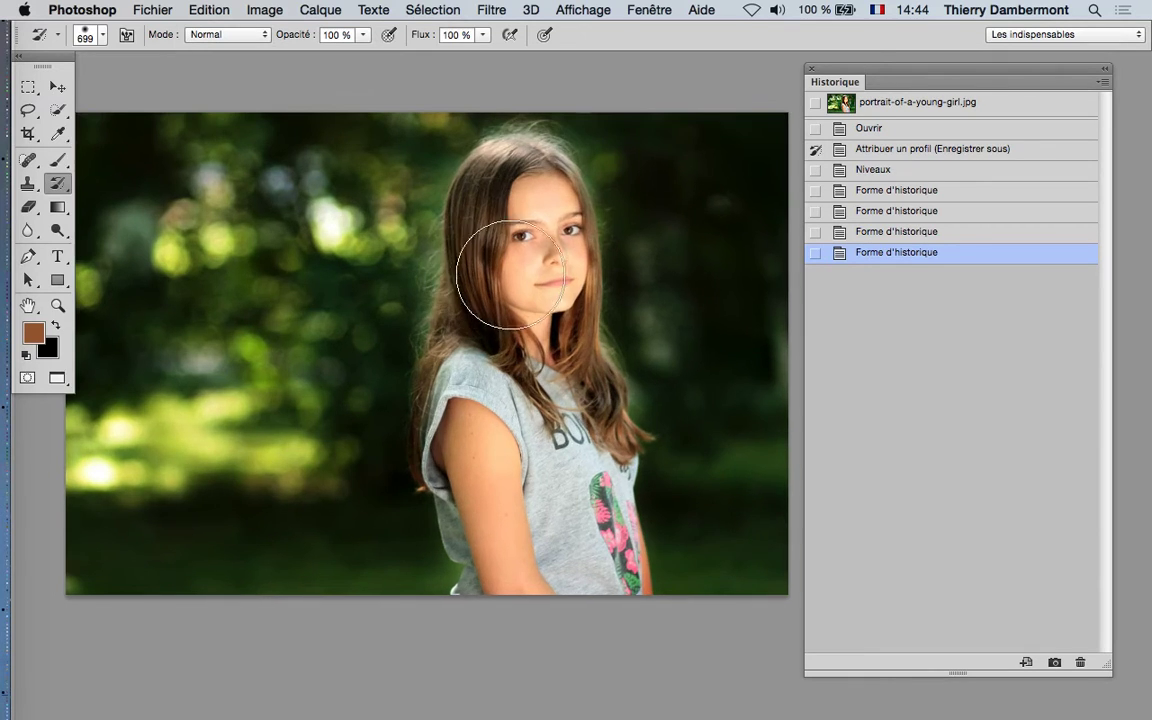
pyautogui.scroll(4, 511, 274)
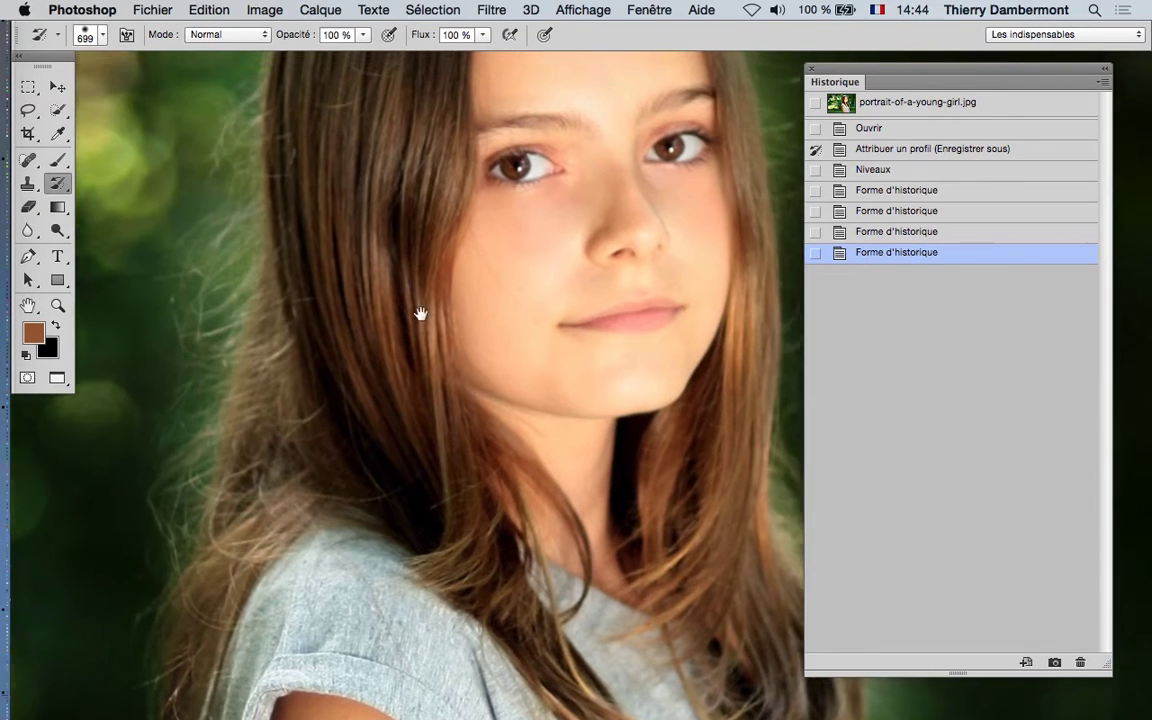
pyautogui.moveTo(420, 314); pyautogui.dragTo(301, 391)
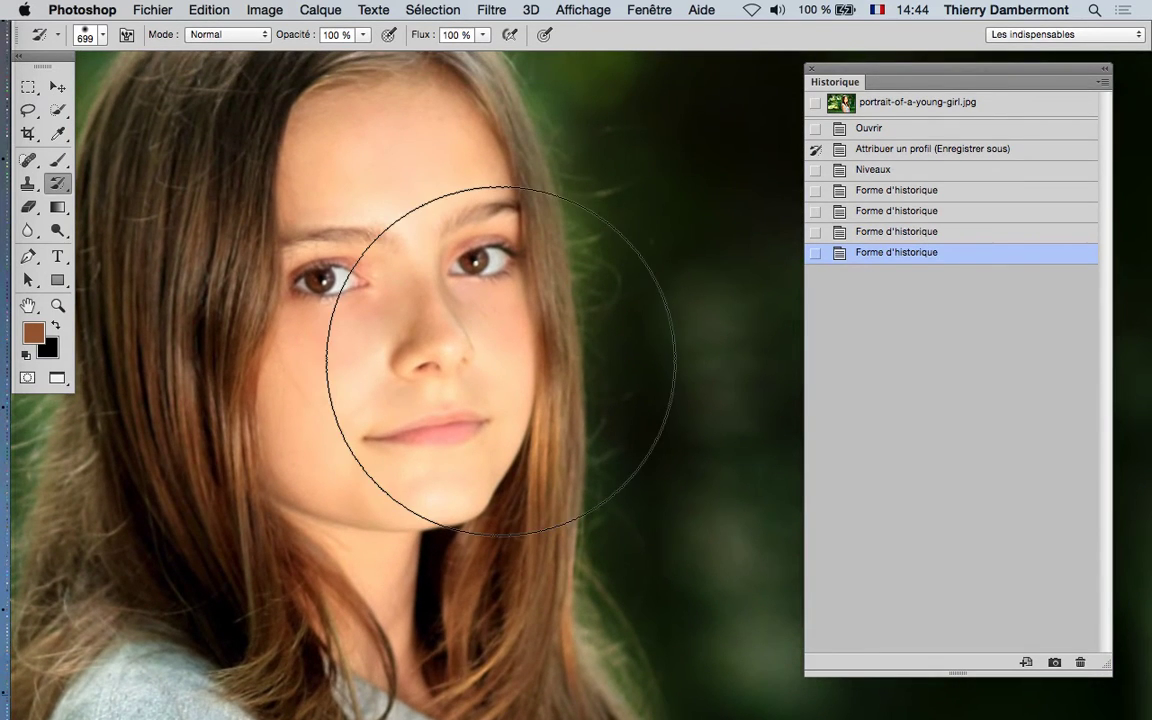
pyautogui.click(509, 34)
pyautogui.click(501, 8)
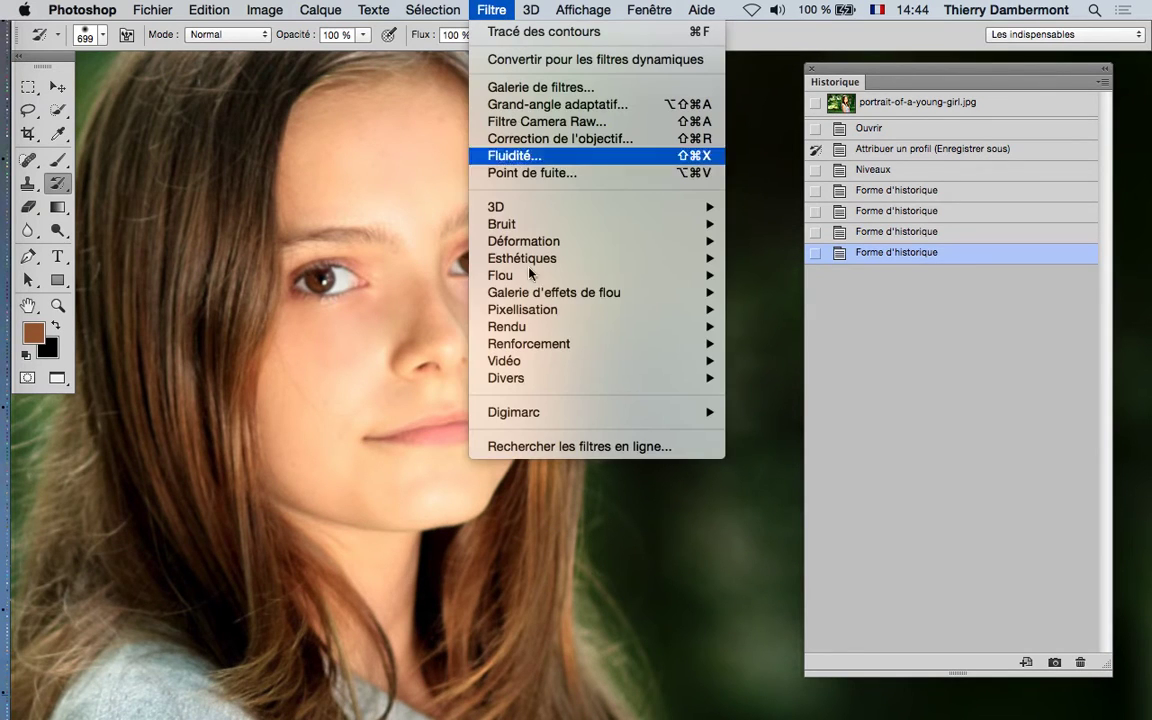
pyautogui.moveTo(600, 343)
pyautogui.click(760, 344)
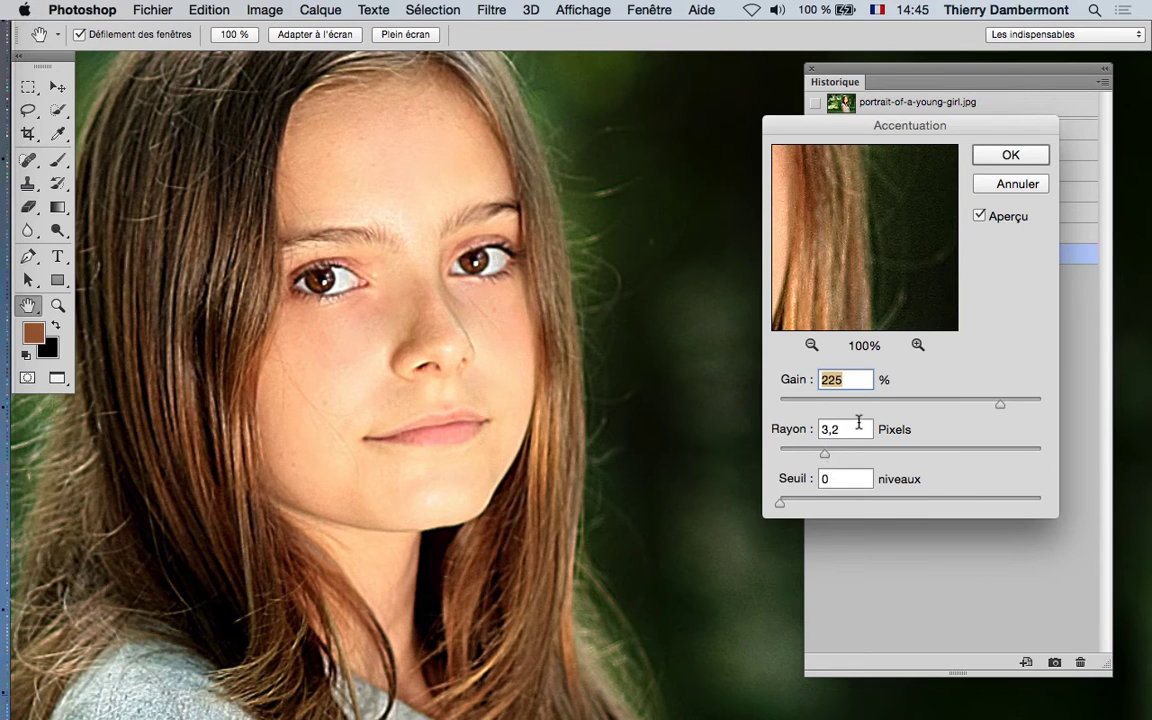
pyautogui.moveTo(843, 121); pyautogui.dragTo(720, 122)
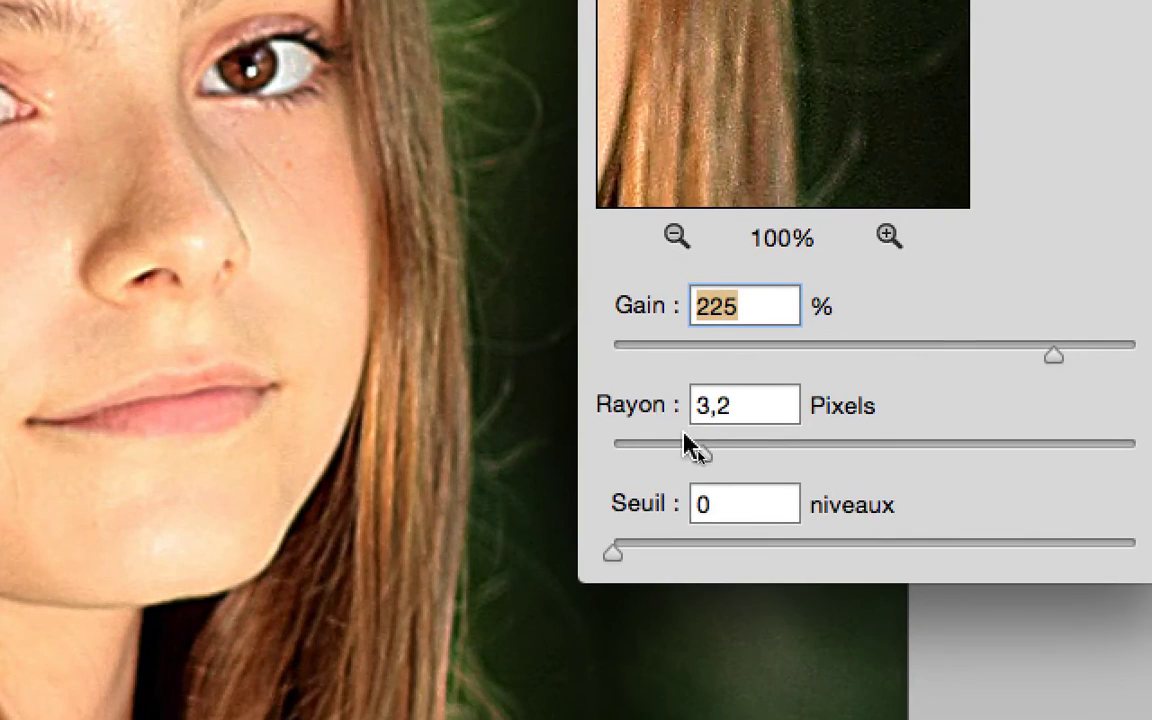
pyautogui.moveTo(700, 455)
pyautogui.mouseDown()
pyautogui.moveTo(656, 456)
pyautogui.moveTo(683, 450)
pyautogui.mouseUp()
pyautogui.click(553, 381)
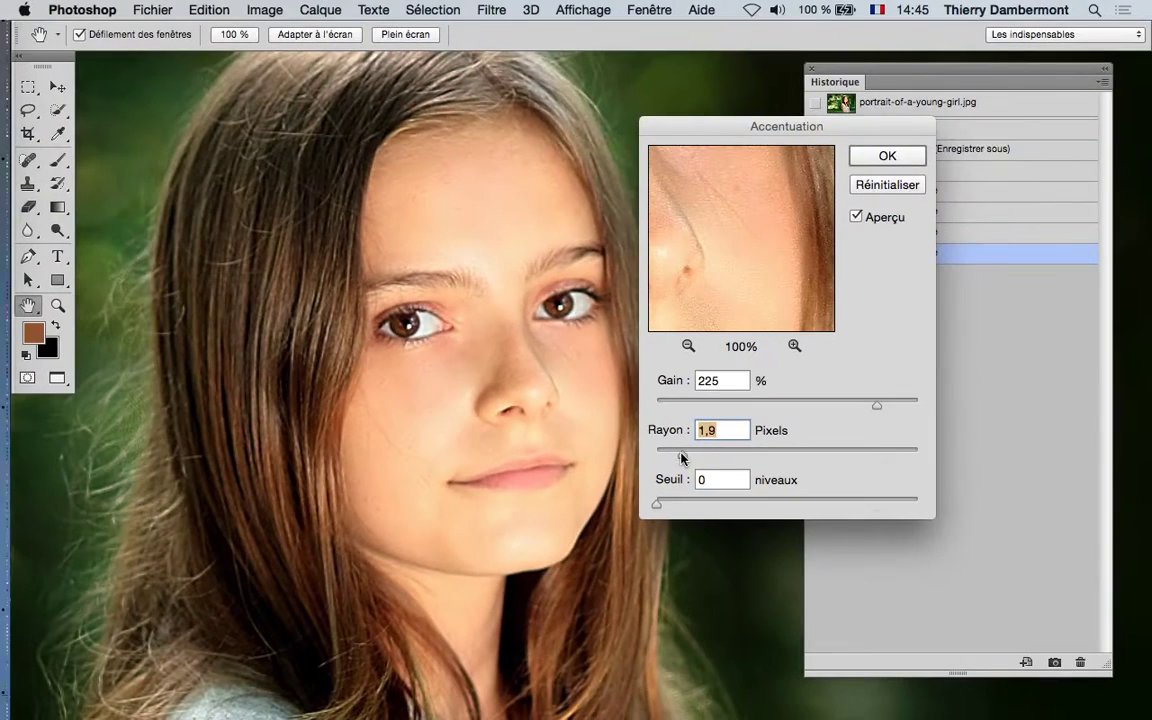
pyautogui.click(856, 218)
pyautogui.click(856, 218)
pyautogui.click(886, 155)
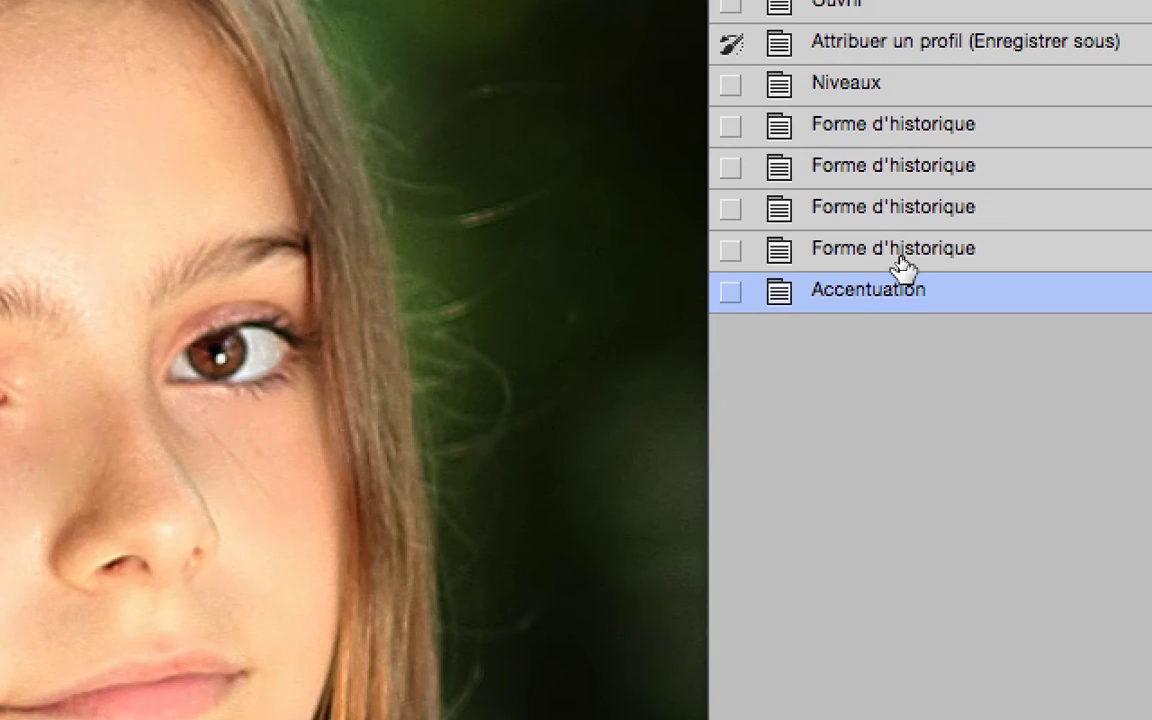
# - Return to the history state before the sharpening, make Accentuation the History Brush source and reduce the brush size
pyautogui.click(903, 262)
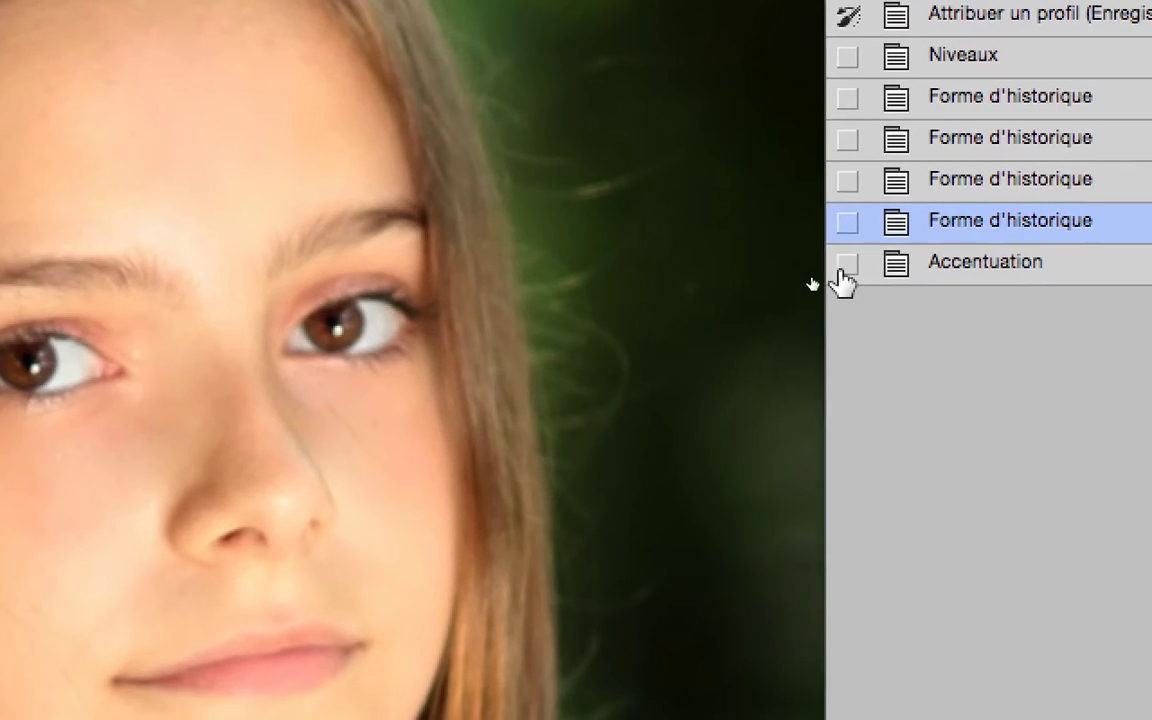
pyautogui.click(730, 290)
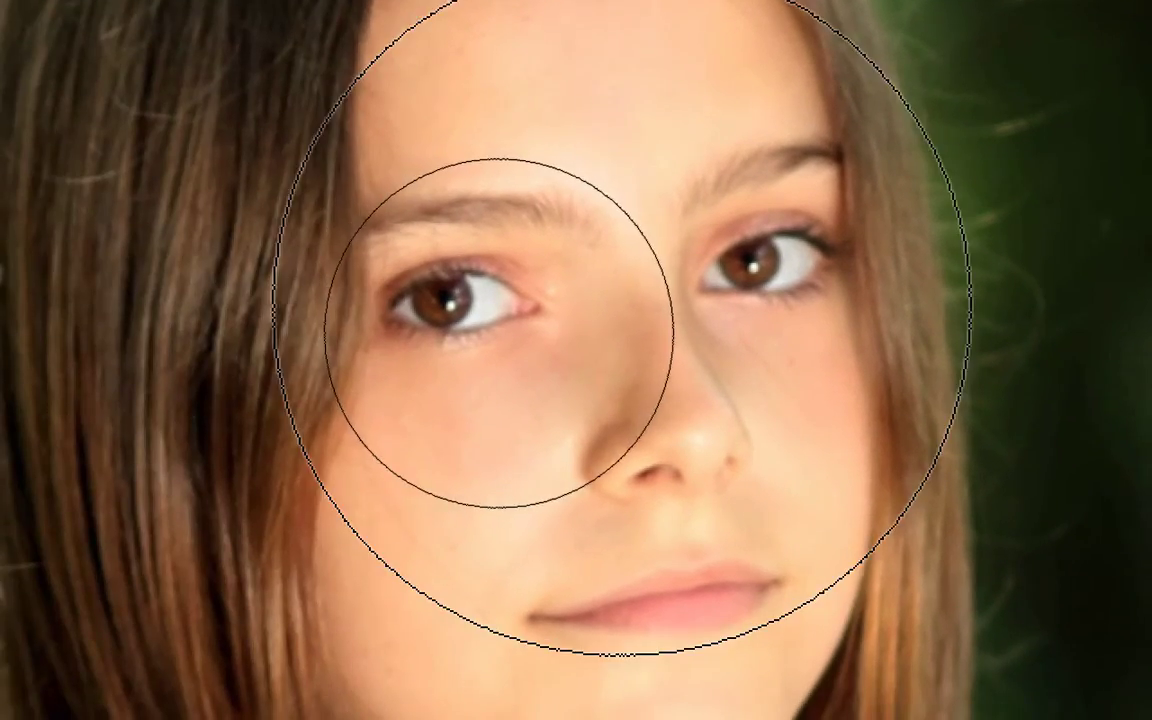
pyautogui.moveTo(630, 334); pyautogui.dragTo(462, 342)
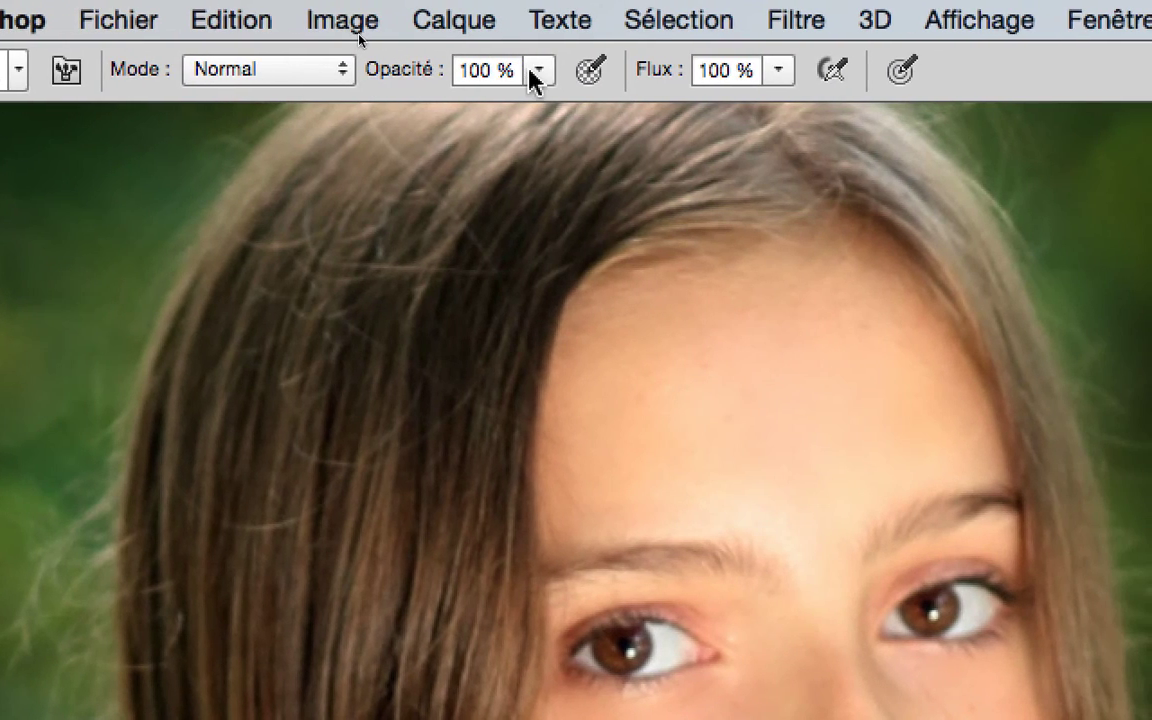
# - Set the History Brush opacity to 70% and paint the sharpened state over the eyes and lips
pyautogui.click(537, 72)
pyautogui.click(492, 106)
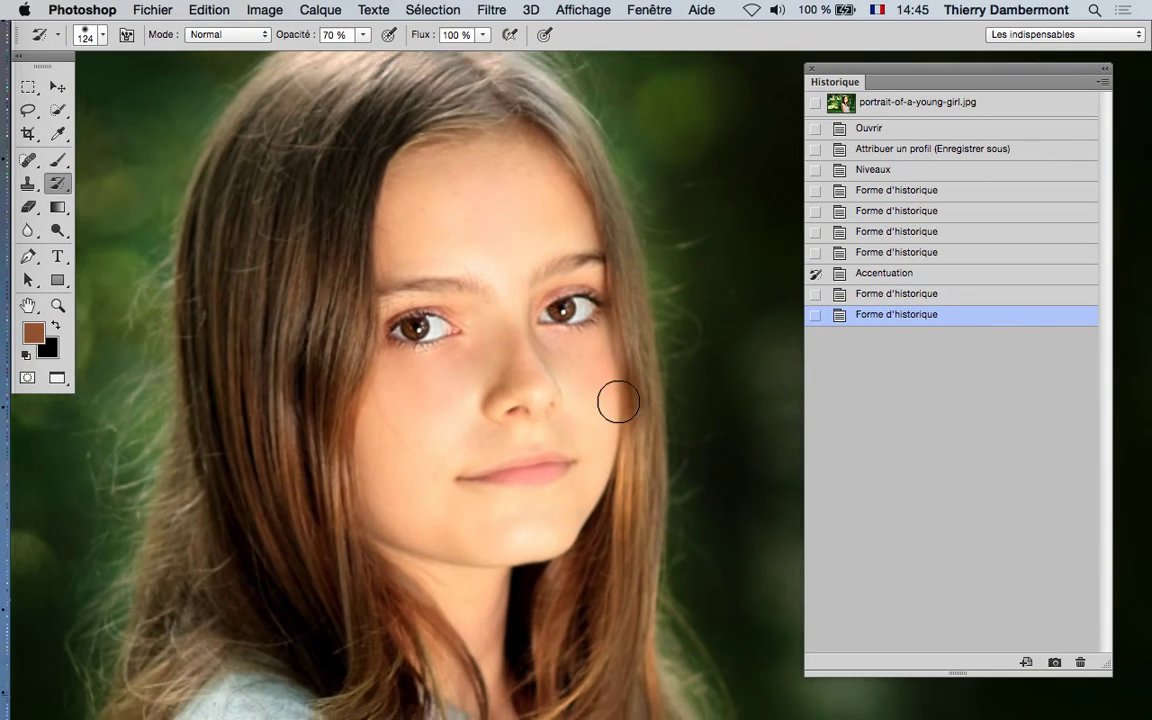
pyautogui.scroll(-4, 618, 402)
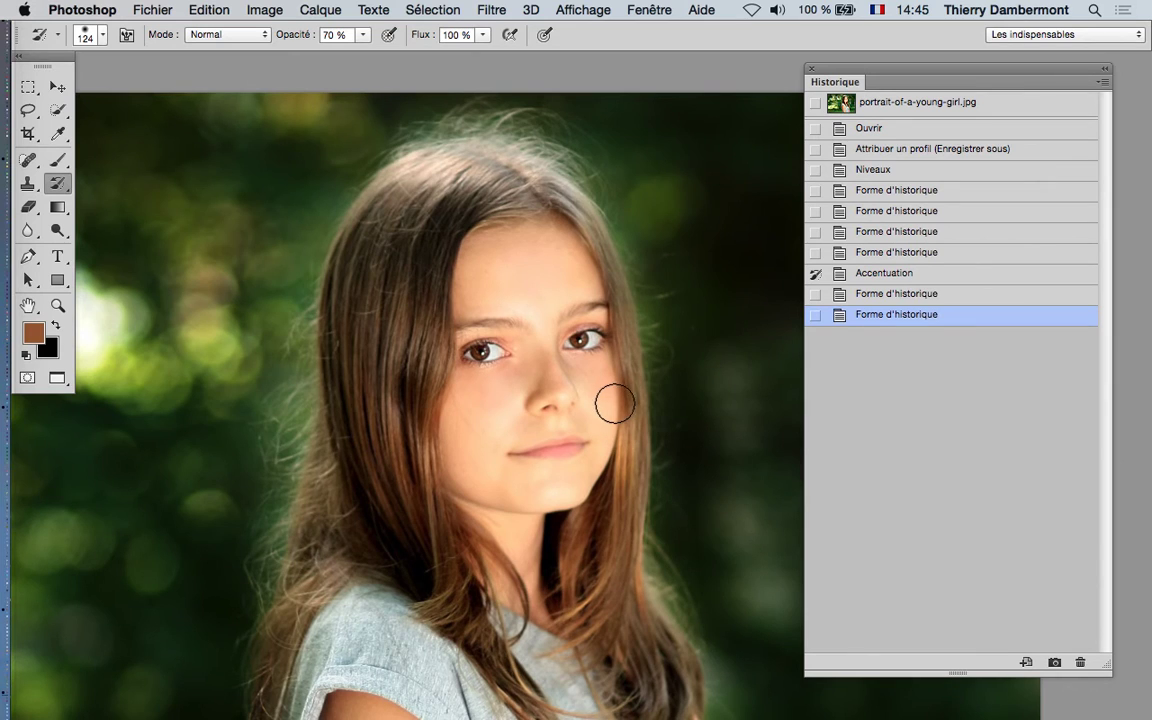
pyautogui.scroll(-2, 614, 403)
pyautogui.scroll(3, 614, 405)
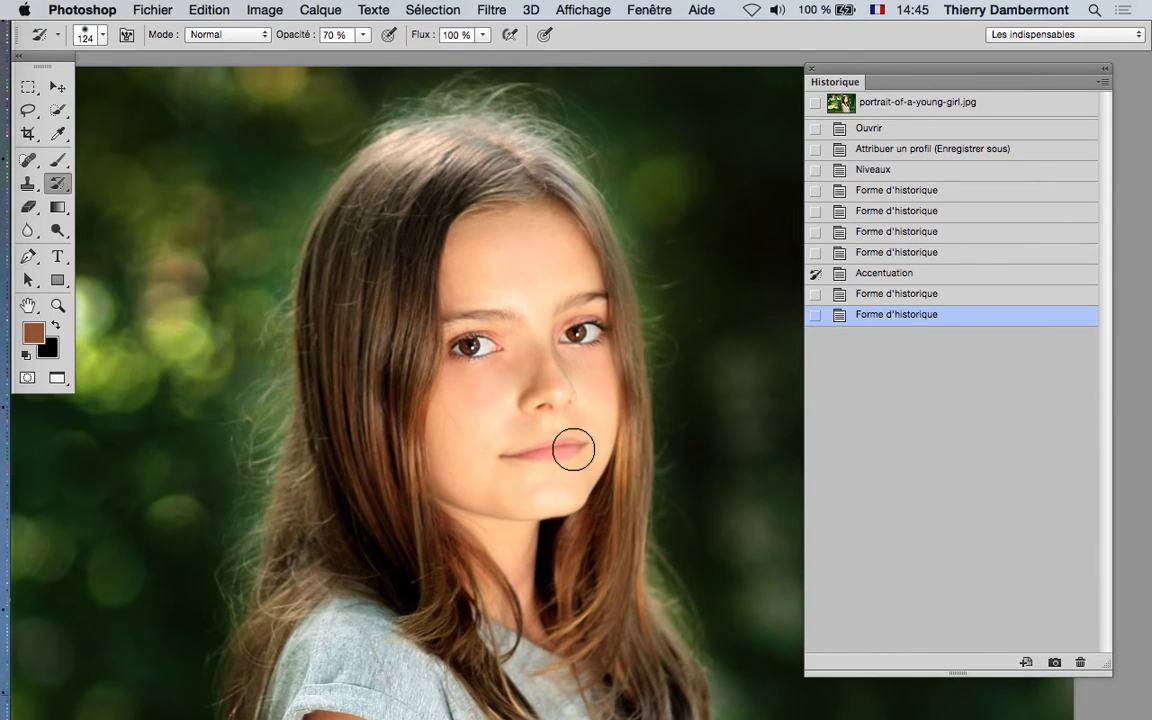
pyautogui.moveTo(573, 450); pyautogui.dragTo(489, 460)
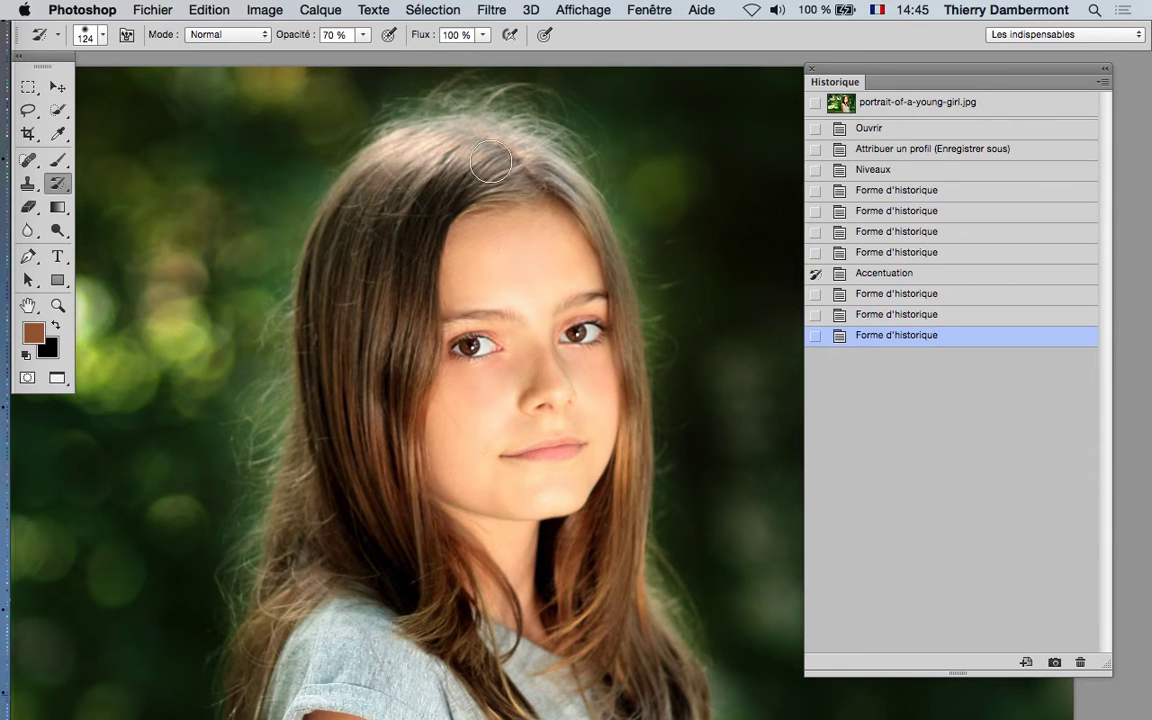
# - Desaturate the image and set the last Forme d'historique state before the desaturation as the History Brush source
pyautogui.scroll(-2, 301, 381)
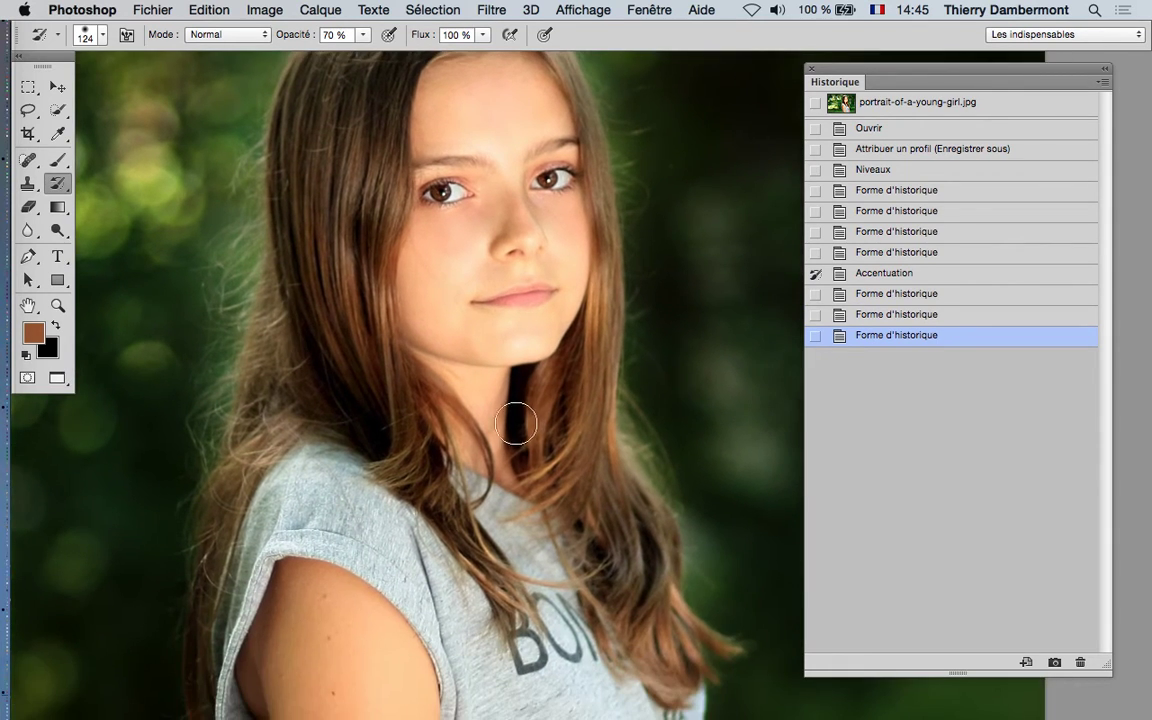
pyautogui.scroll(-2, 524, 430)
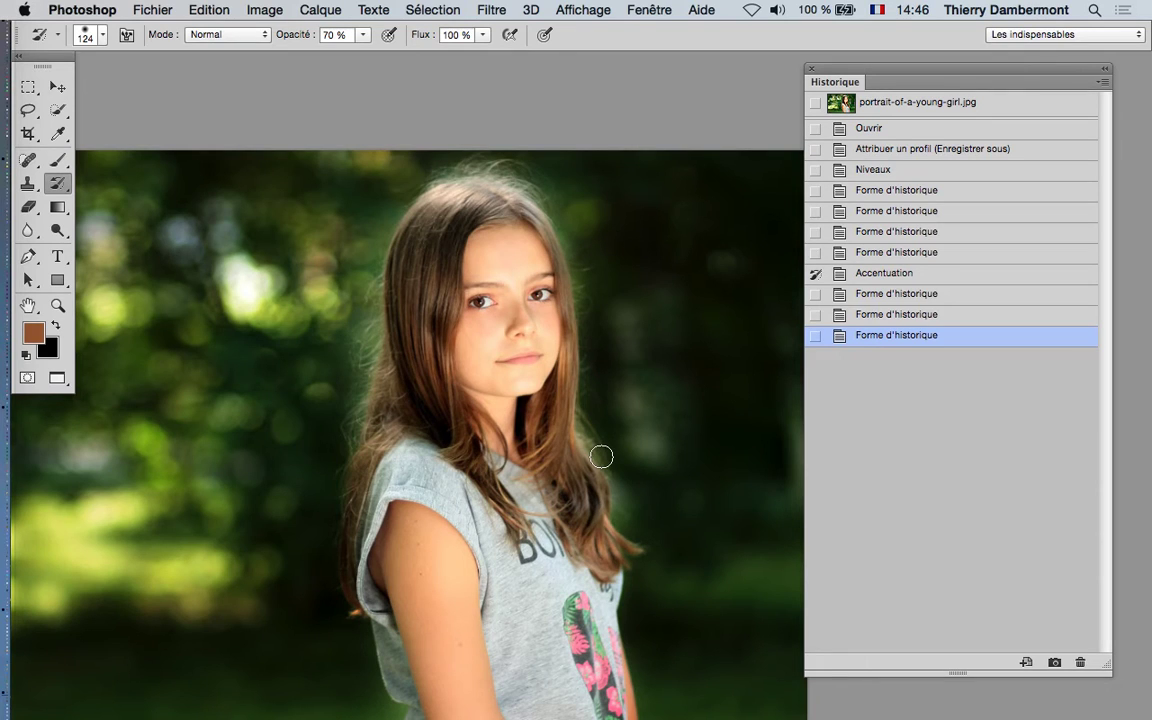
pyautogui.scroll(-1, 584, 441)
pyautogui.scroll(-2, 345, 170)
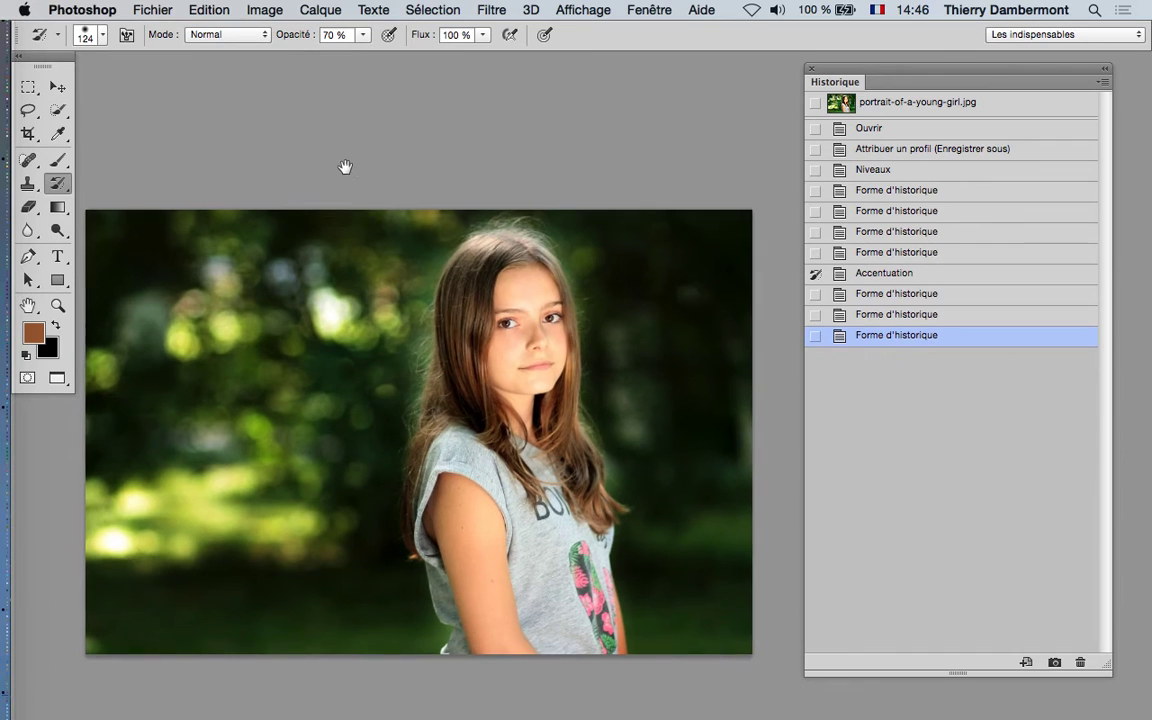
pyautogui.click(250, 8)
pyautogui.moveTo(276, 64)
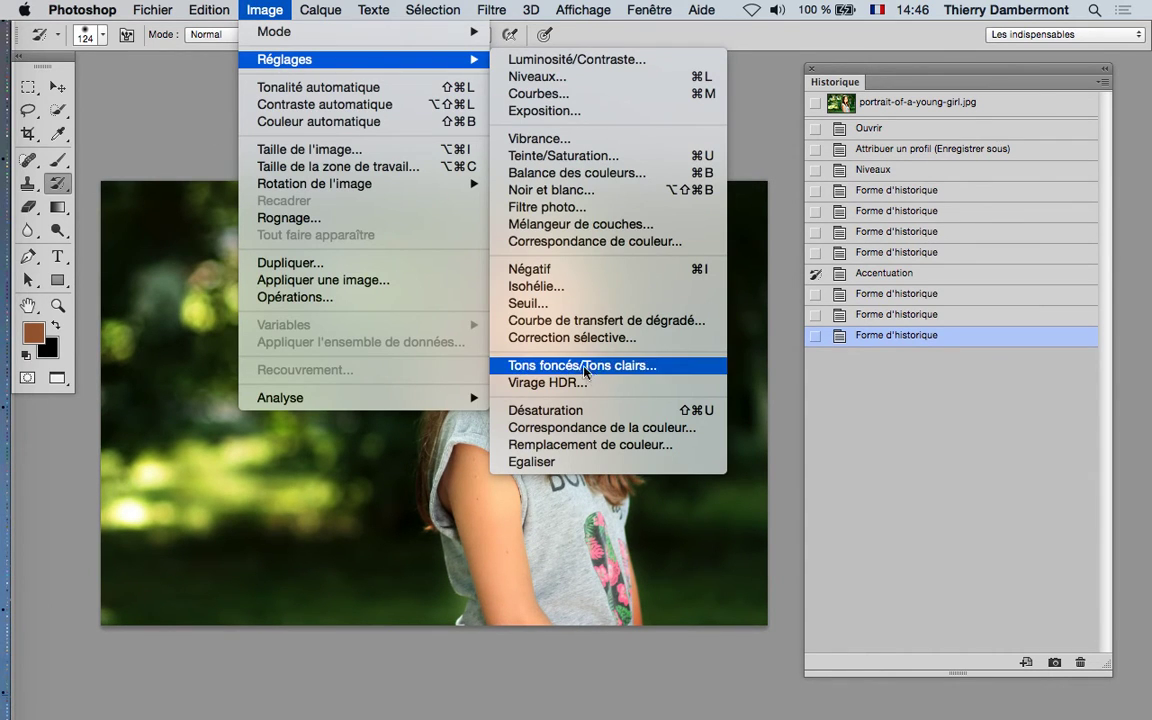
pyautogui.click(587, 418)
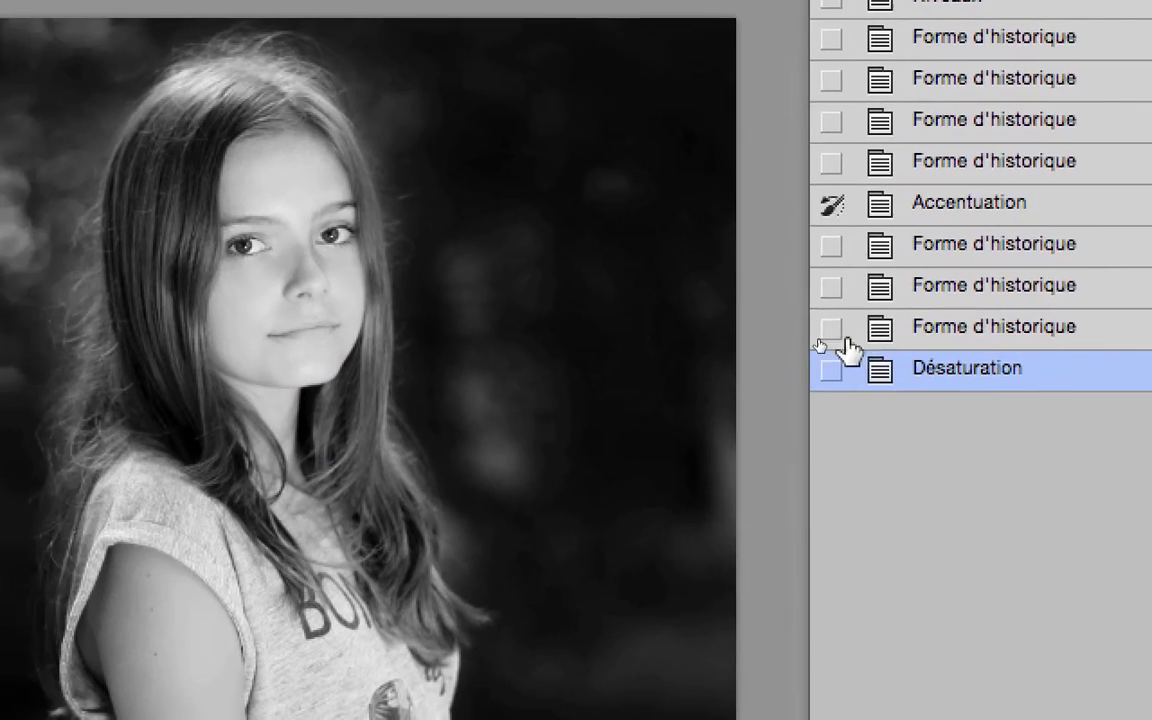
pyautogui.click(816, 335)
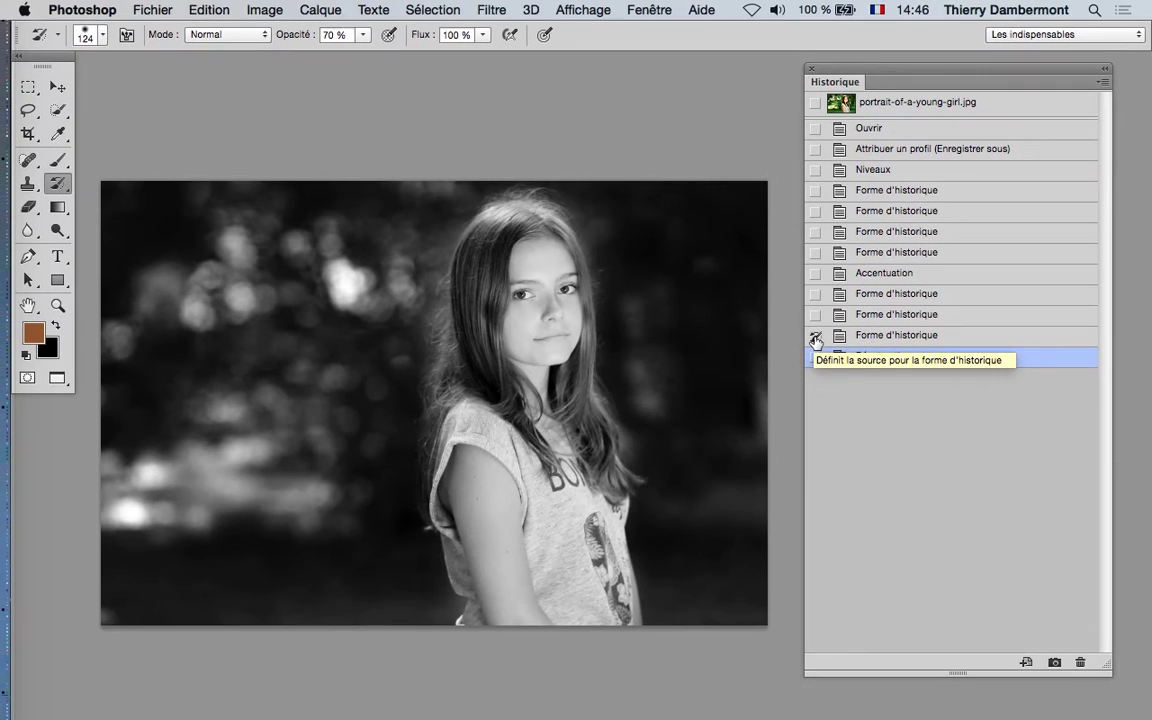
pyautogui.moveTo(463, 341); pyautogui.dragTo(548, 355)
pyautogui.moveTo(520, 300)
pyautogui.mouseDown()
pyautogui.moveTo(530, 544)
pyautogui.moveTo(506, 561)
pyautogui.moveTo(514, 508)
pyautogui.moveTo(596, 578)
pyautogui.moveTo(567, 456)
pyautogui.moveTo(570, 303)
pyautogui.moveTo(513, 307)
pyautogui.moveTo(503, 571)
pyautogui.moveTo(560, 670)
pyautogui.mouseUp()
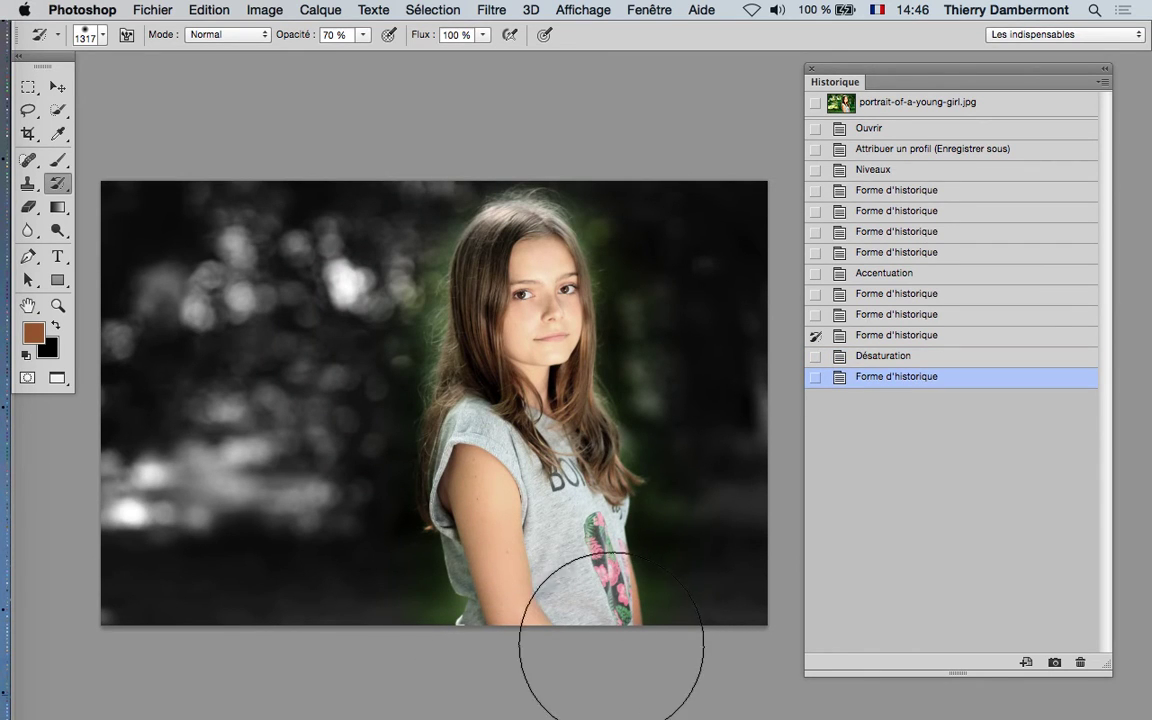
pyautogui.press('super+z')
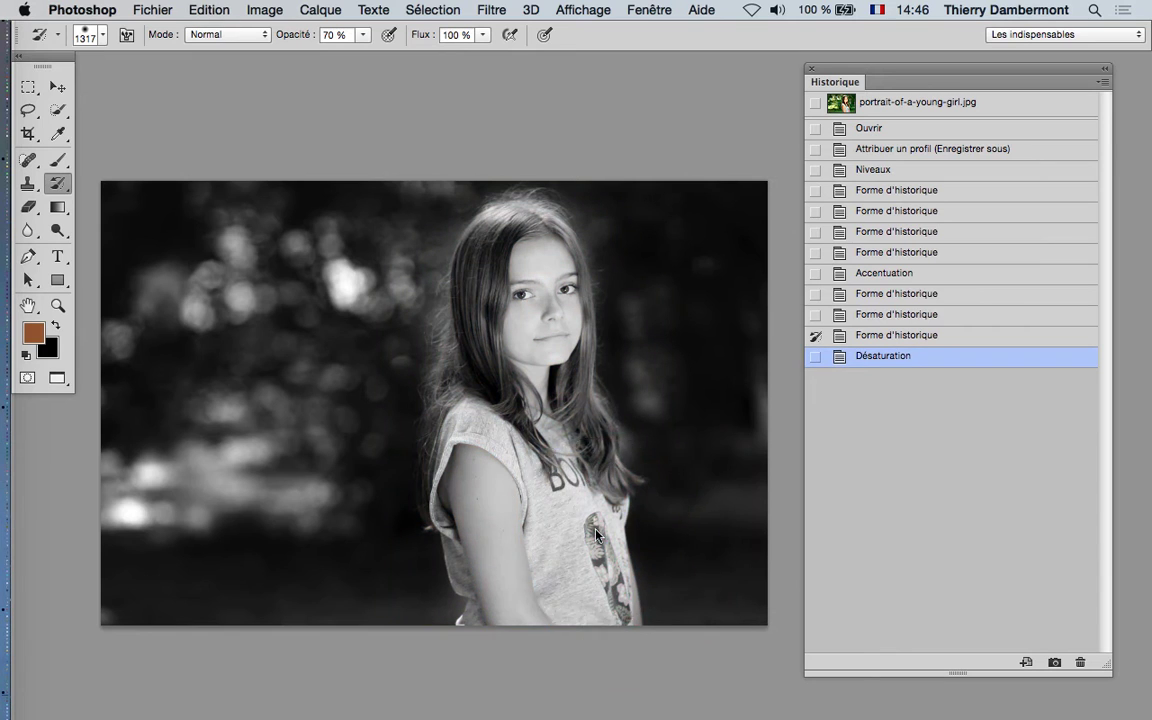
# - Paint the coloured state back over the girl with a 712 px History Brush, undoing the extra stroke over her arm
pyautogui.moveTo(591, 540)
pyautogui.mouseDown()
pyautogui.moveTo(560, 540)
pyautogui.moveTo(525, 595)
pyautogui.moveTo(455, 407)
pyautogui.moveTo(470, 230)
pyautogui.moveTo(570, 515)
pyautogui.moveTo(586, 633)
pyautogui.moveTo(560, 600)
pyautogui.mouseUp()
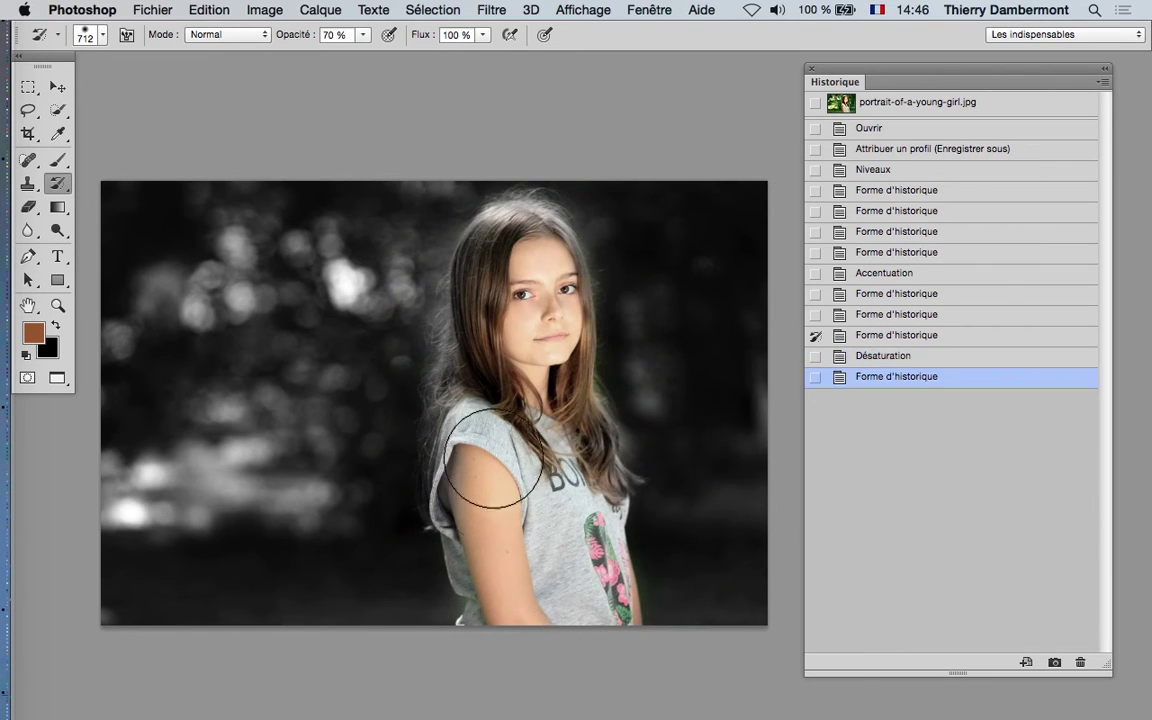
pyautogui.moveTo(488, 481)
pyautogui.mouseDown()
pyautogui.moveTo(506, 643)
pyautogui.moveTo(486, 580)
pyautogui.mouseUp()
pyautogui.hotkey('ctrl', 'z')
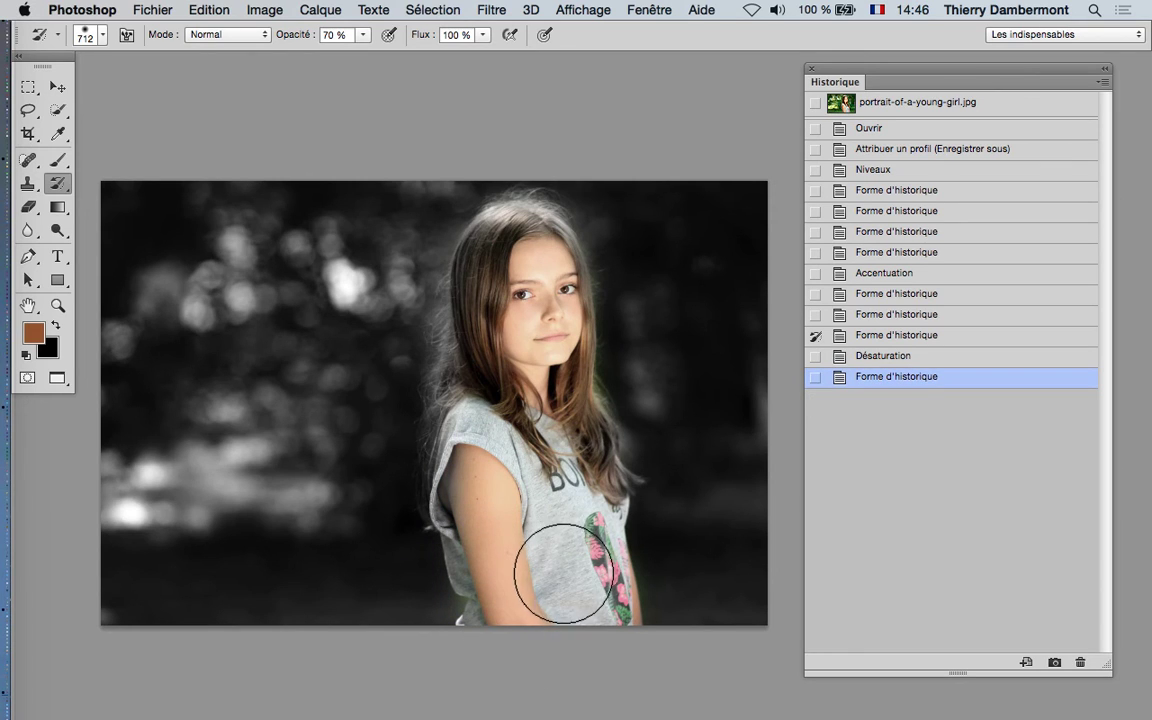
# - Reduce the brush to 497 px, set its opacity to 100% and repaint the girl's colour, undoing the first stroke before painting again
pyautogui.keyDown('ctrl'); pyautogui.keyDown('alt'); pyautogui.moveTo(495, 340); pyautogui.dragTo(466, 334); pyautogui.keyUp('alt'); pyautogui.keyUp('ctrl')
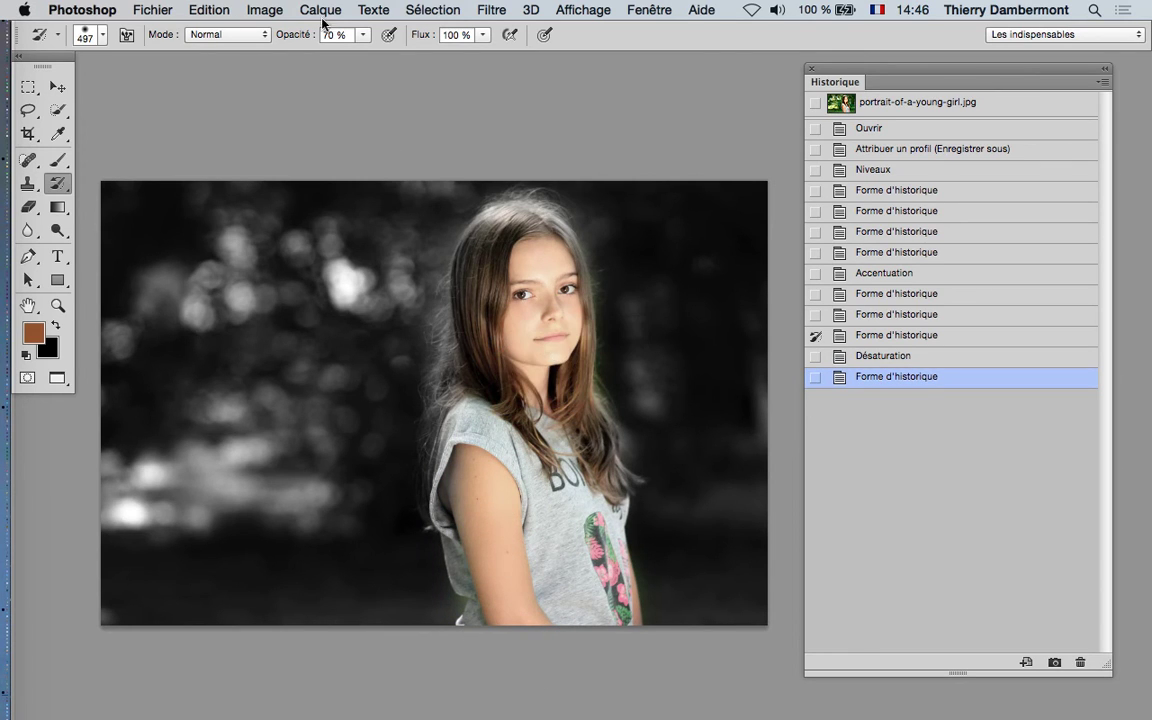
pyautogui.click(366, 37)
pyautogui.moveTo(331, 48)
pyautogui.mouseDown()
pyautogui.moveTo(445, 108)
pyautogui.moveTo(518, 248)
pyautogui.mouseUp()
pyautogui.moveTo(495, 370)
pyautogui.mouseDown()
pyautogui.moveTo(527, 309)
pyautogui.moveTo(576, 596)
pyautogui.moveTo(568, 552)
pyautogui.mouseUp()
pyautogui.hotkey('ctrl', 'z')
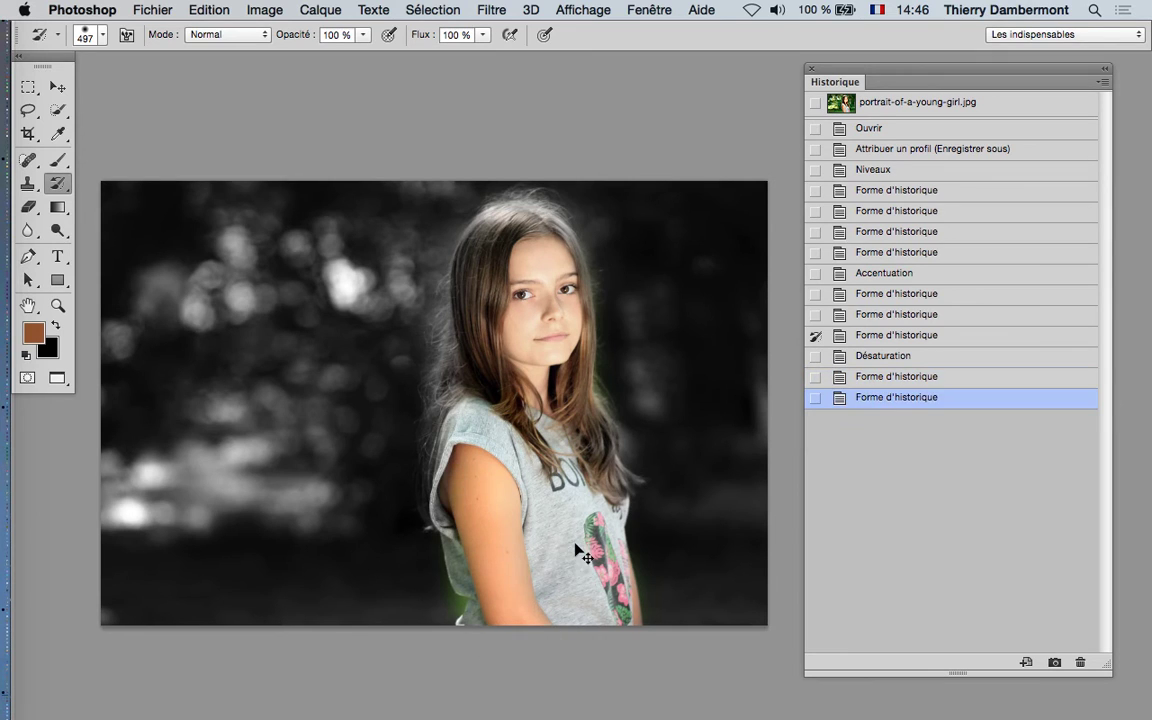
pyautogui.moveTo(600, 650); pyautogui.dragTo(553, 290)
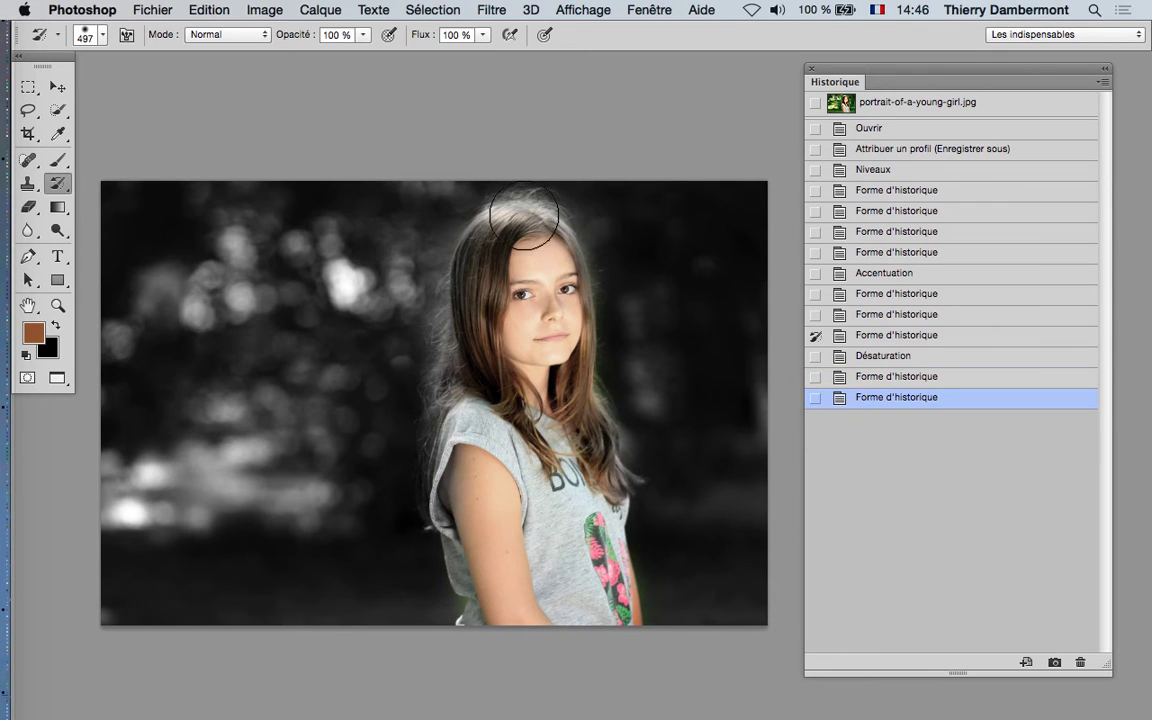
# - Compare the initial Ouvrir state with the last Forme d'historique state several times, ending on the latter
pyautogui.click(900, 130)
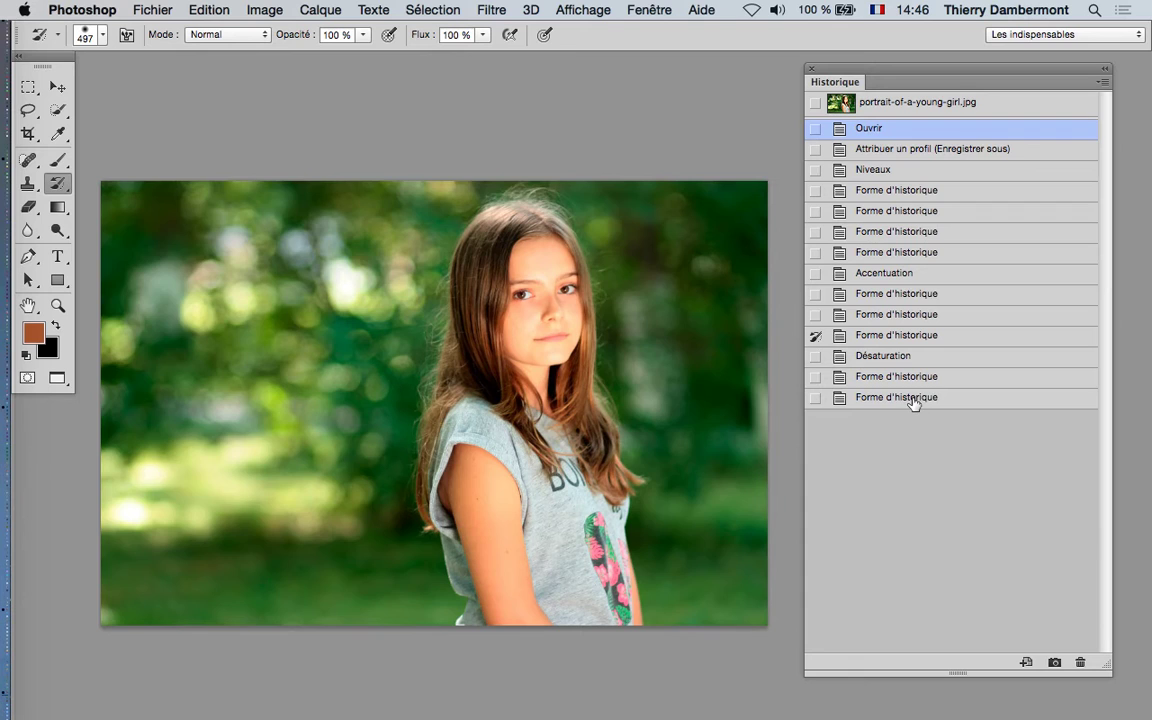
pyautogui.click(913, 398)
pyautogui.click(915, 130)
pyautogui.click(903, 399)
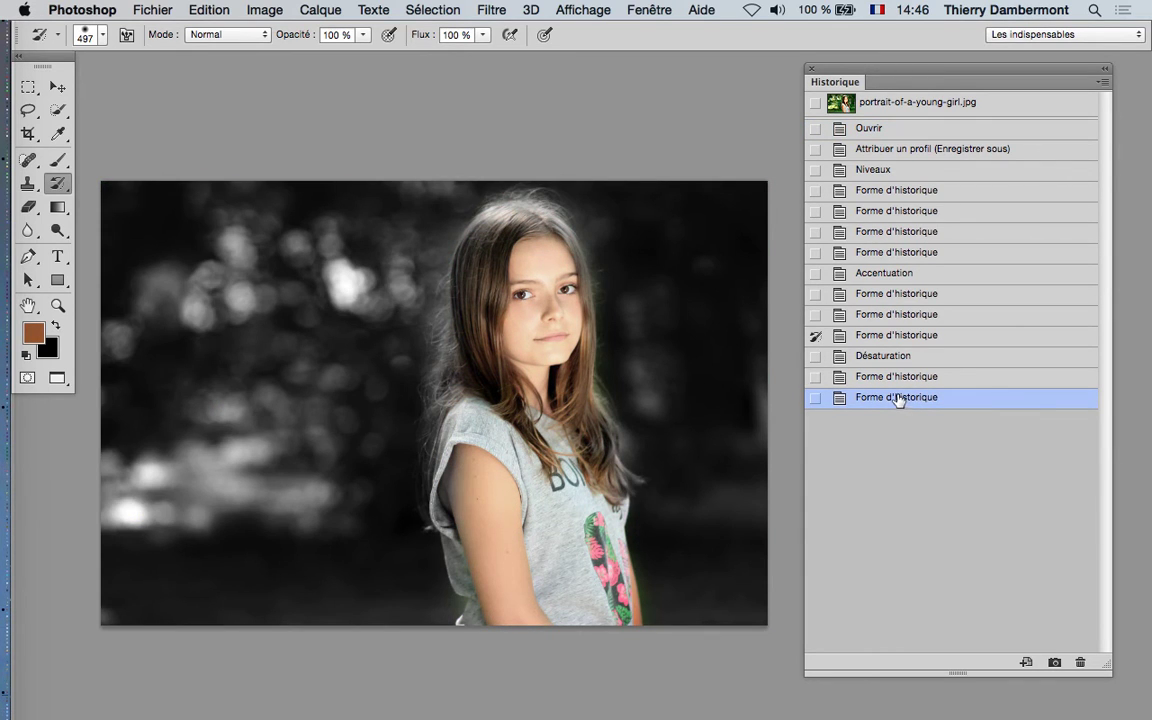
pyautogui.click(901, 131)
pyautogui.click(910, 400)
# - Make Désaturation the History Brush source and paint the floral print on the shirt back to black and white with a 293 px brush
pyautogui.scroll(2, 633, 522)
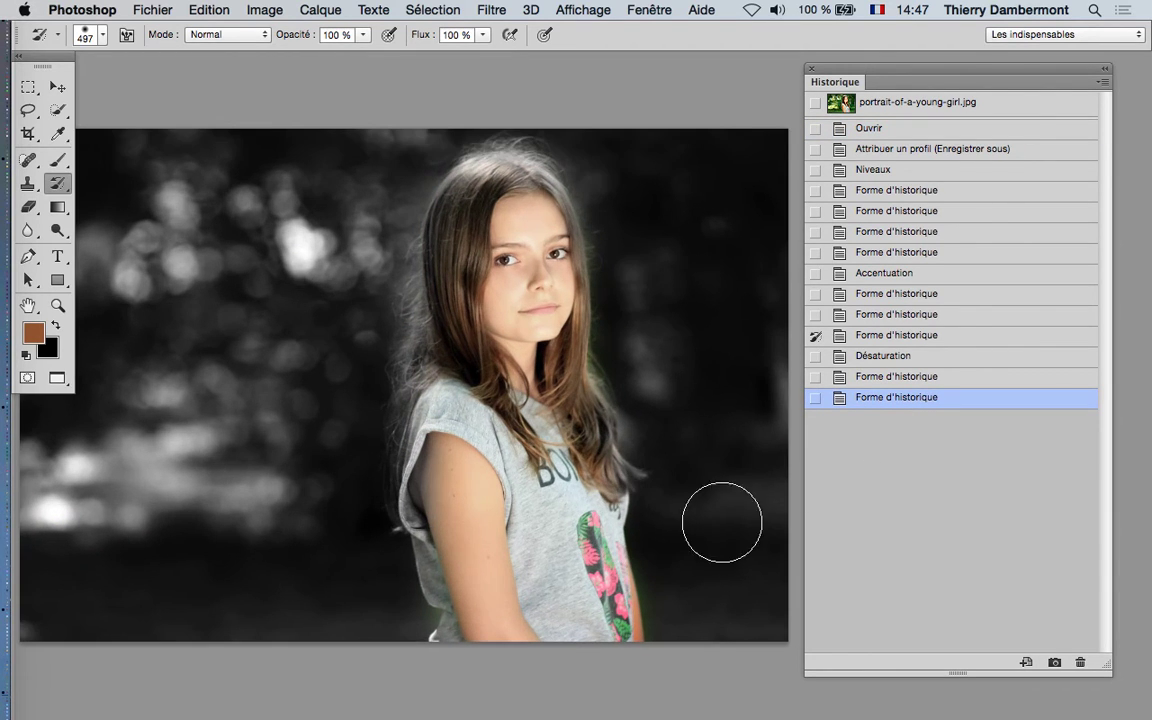
pyautogui.click(816, 358)
pyautogui.moveTo(586, 527)
pyautogui.mouseDown()
pyautogui.moveTo(560, 527)
pyautogui.moveTo(611, 634)
pyautogui.moveTo(600, 548)
pyautogui.moveTo(555, 522)
pyautogui.moveTo(578, 642)
pyautogui.moveTo(580, 600)
pyautogui.mouseUp()
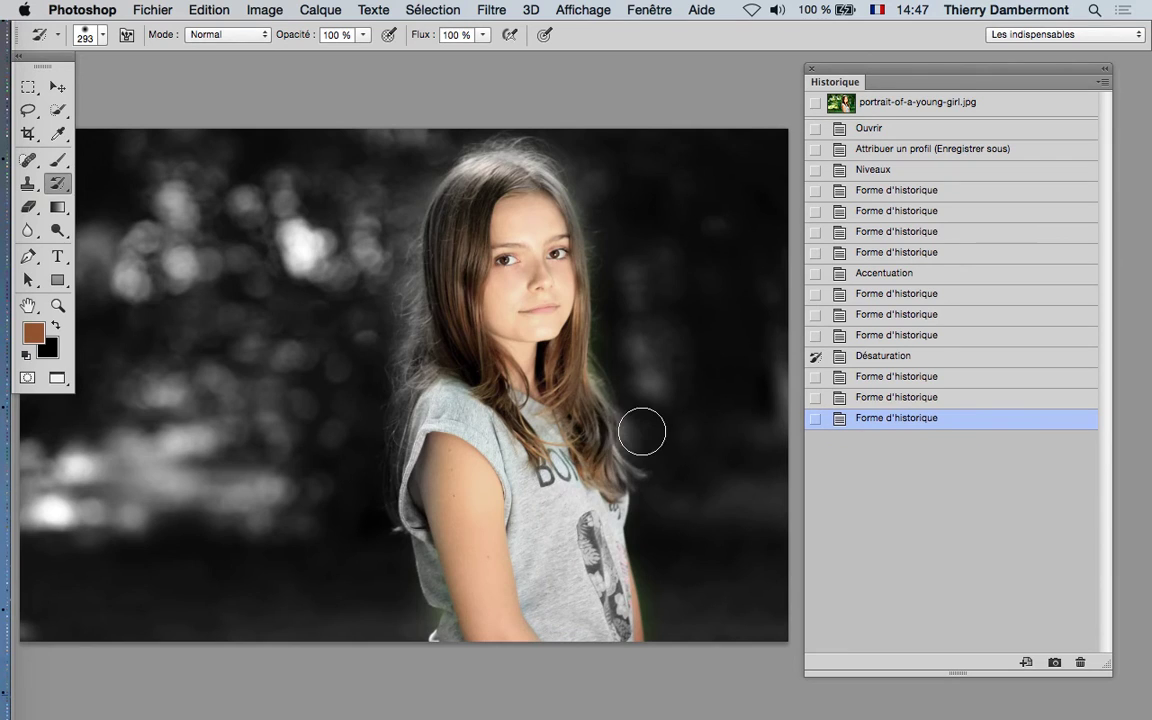
# - Apply a Courbes adjustment to the RVB channel with one point at input 76, output 87 and another at input 181, output 174
pyautogui.scroll(-2, 641, 432)
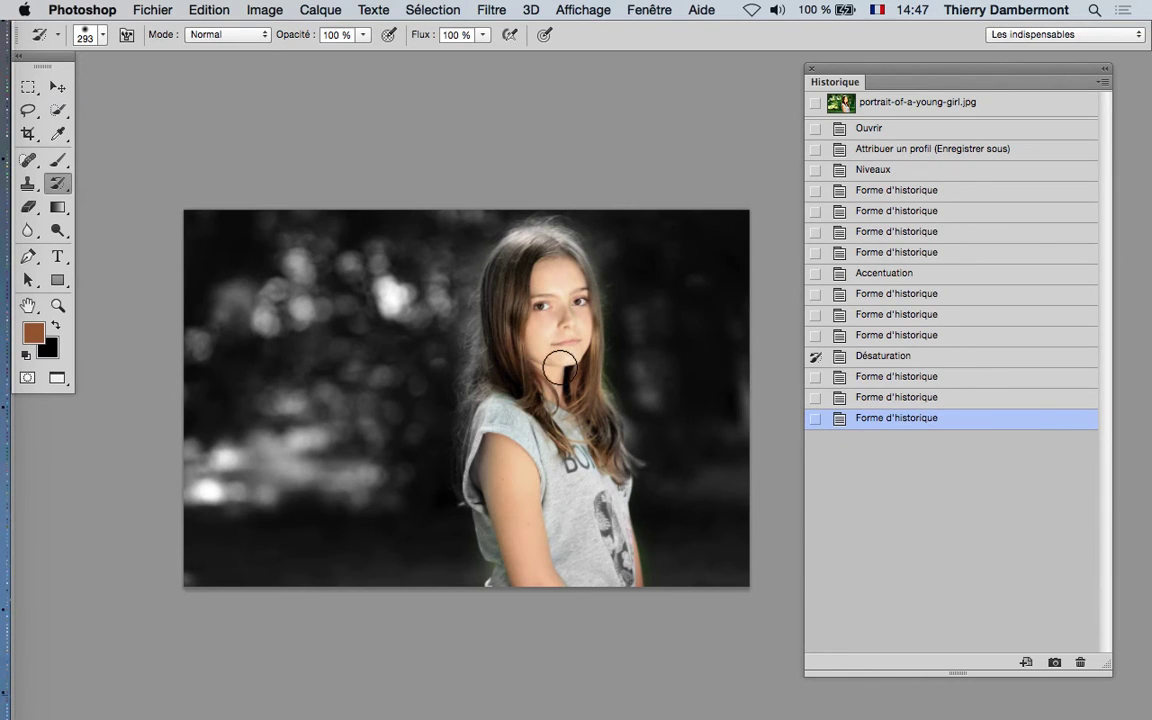
pyautogui.scroll(4, 535, 318)
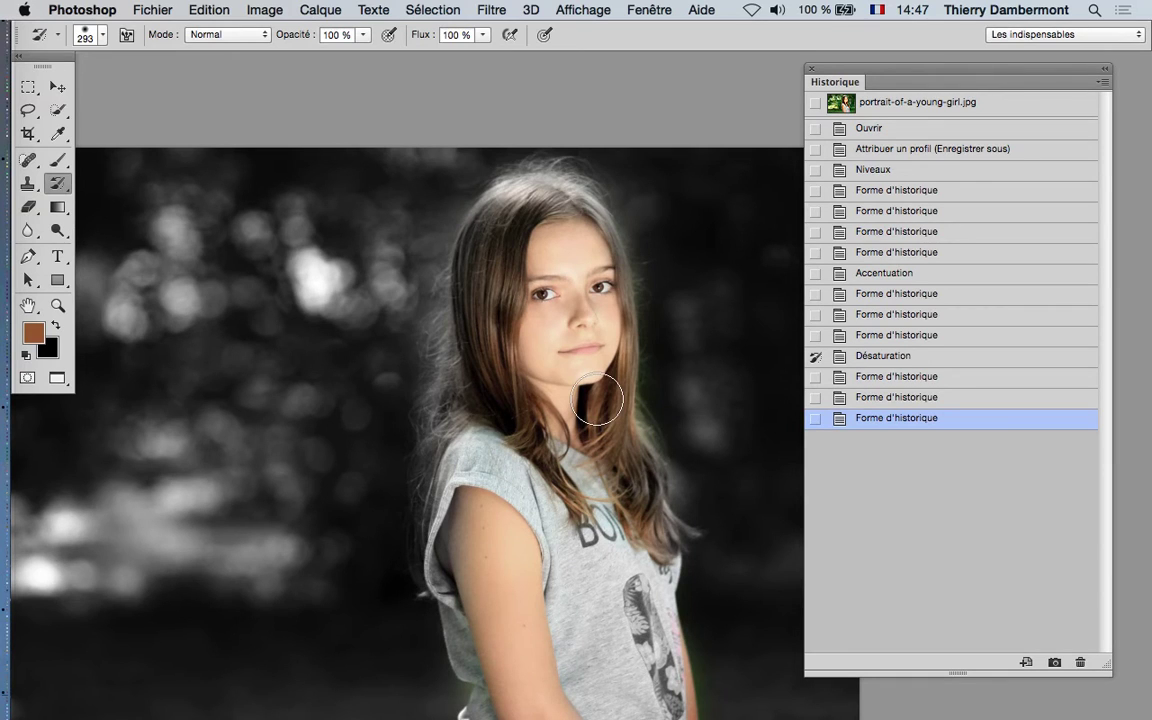
pyautogui.scroll(3, 532, 329)
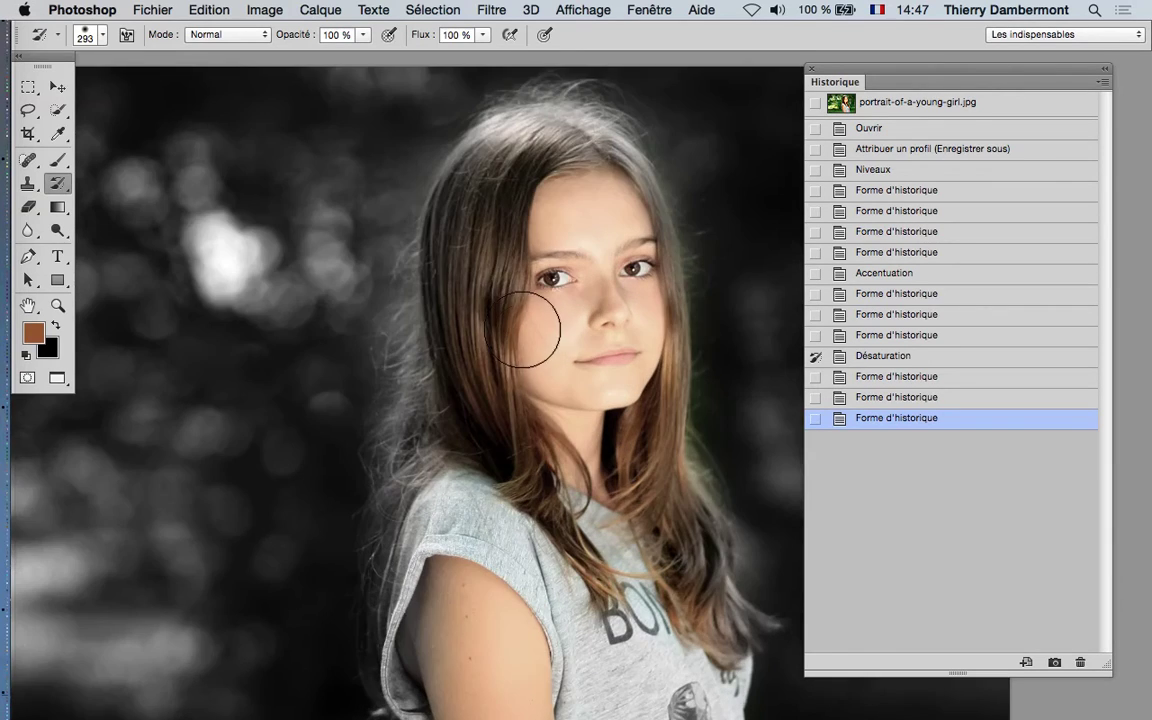
pyautogui.moveTo(522, 231); pyautogui.dragTo(371, 338)
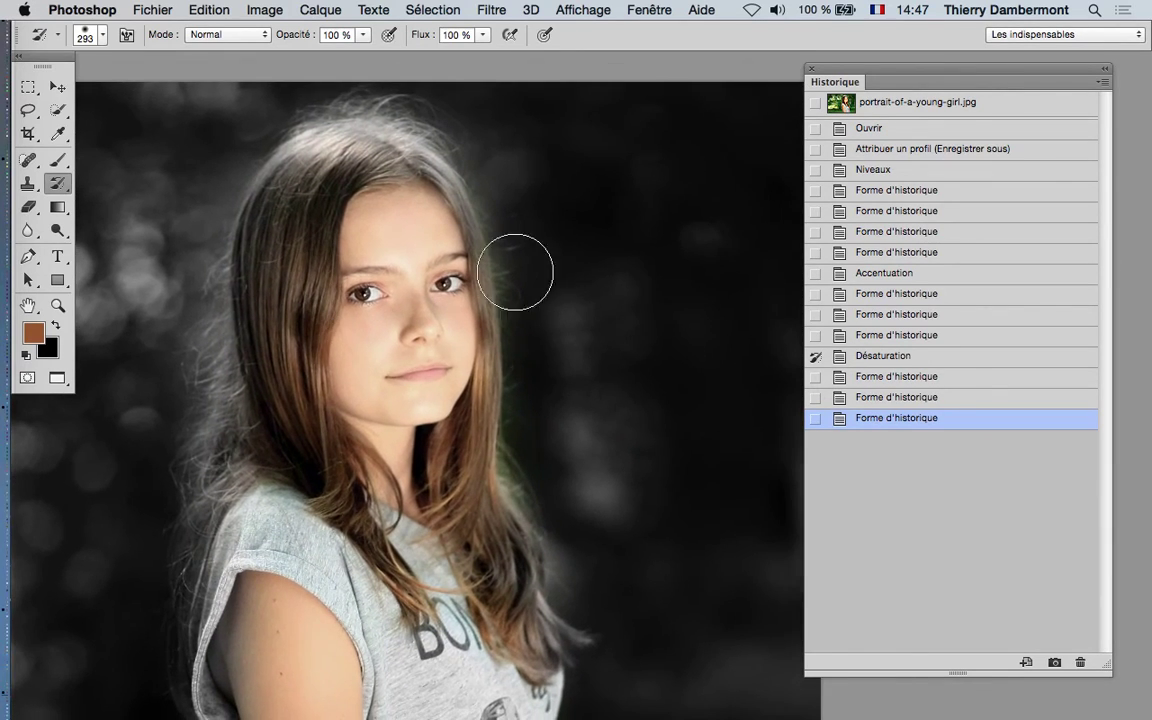
pyautogui.click(284, 9)
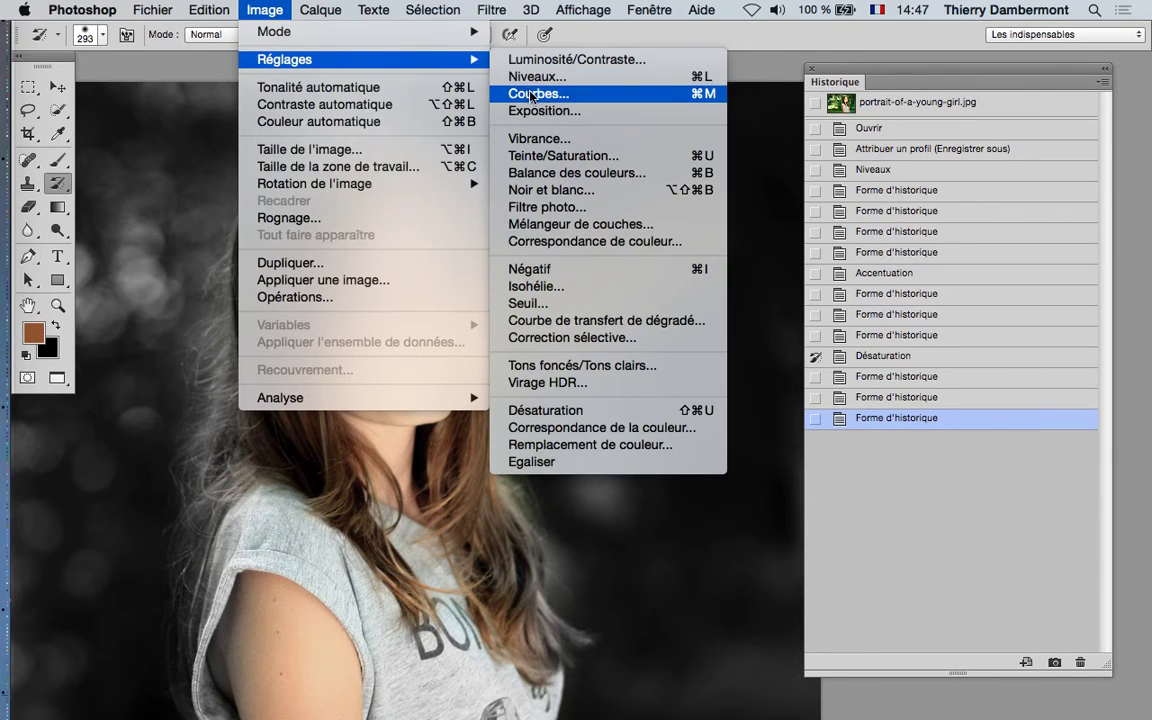
pyautogui.click(925, 352)
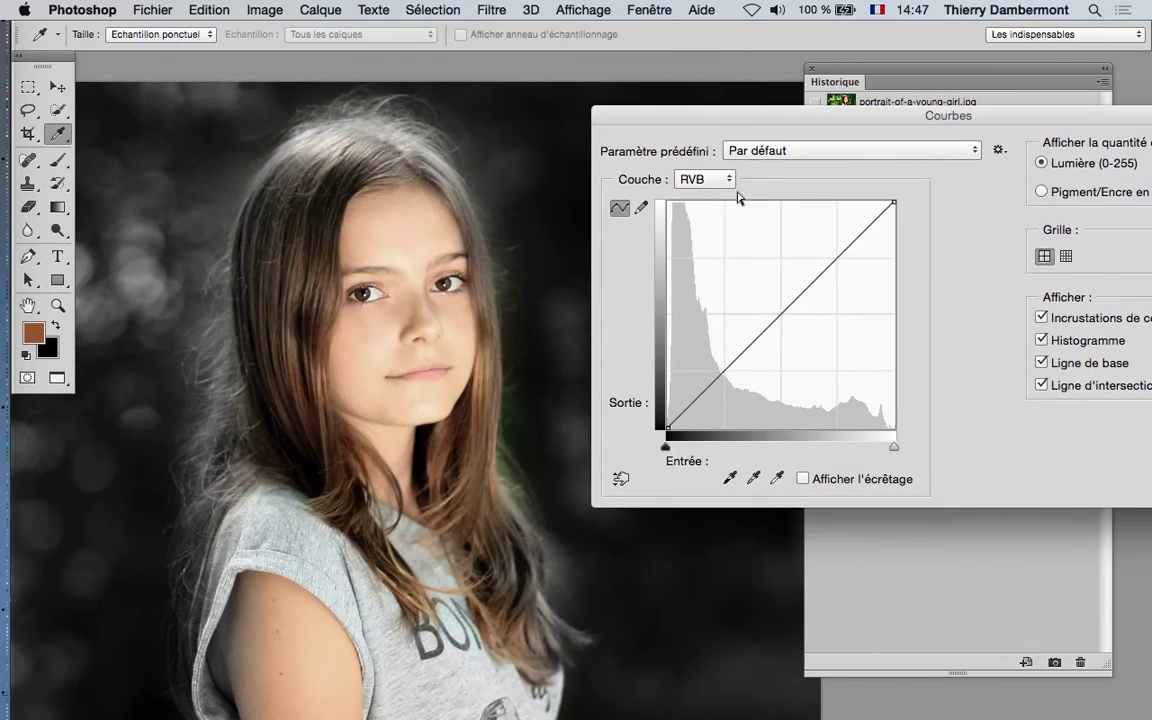
pyautogui.click(739, 357)
pyautogui.moveTo(820, 275); pyautogui.dragTo(820, 267)
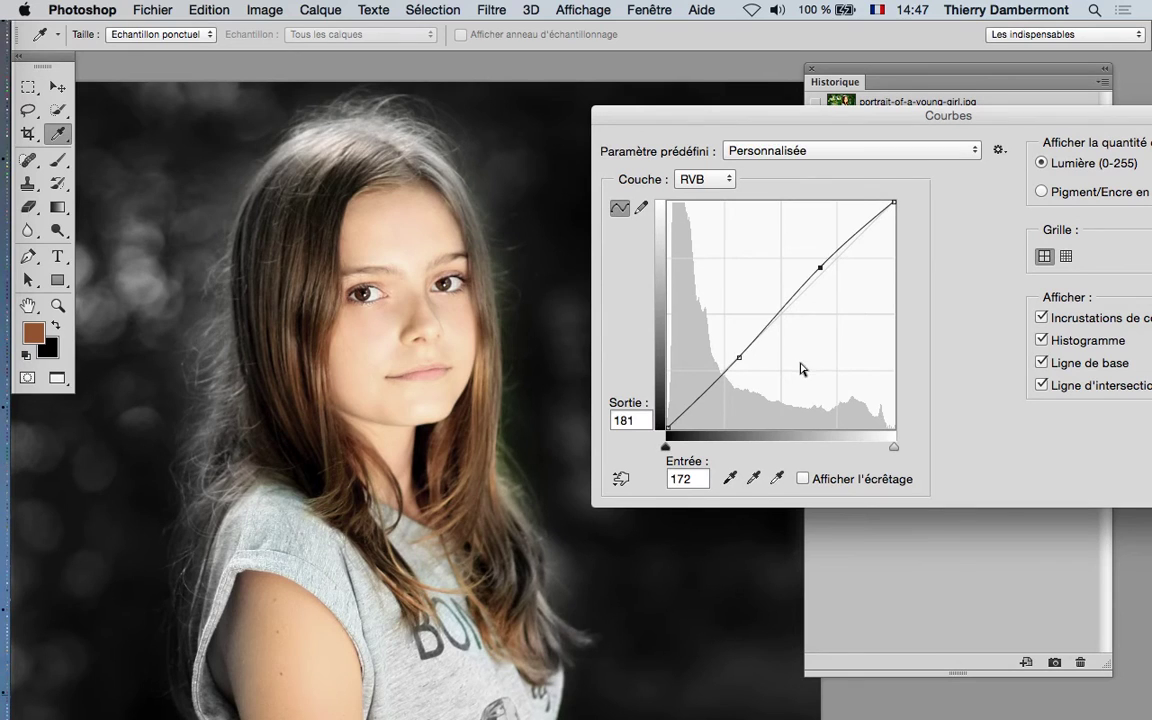
pyautogui.moveTo(739, 357); pyautogui.dragTo(738, 332)
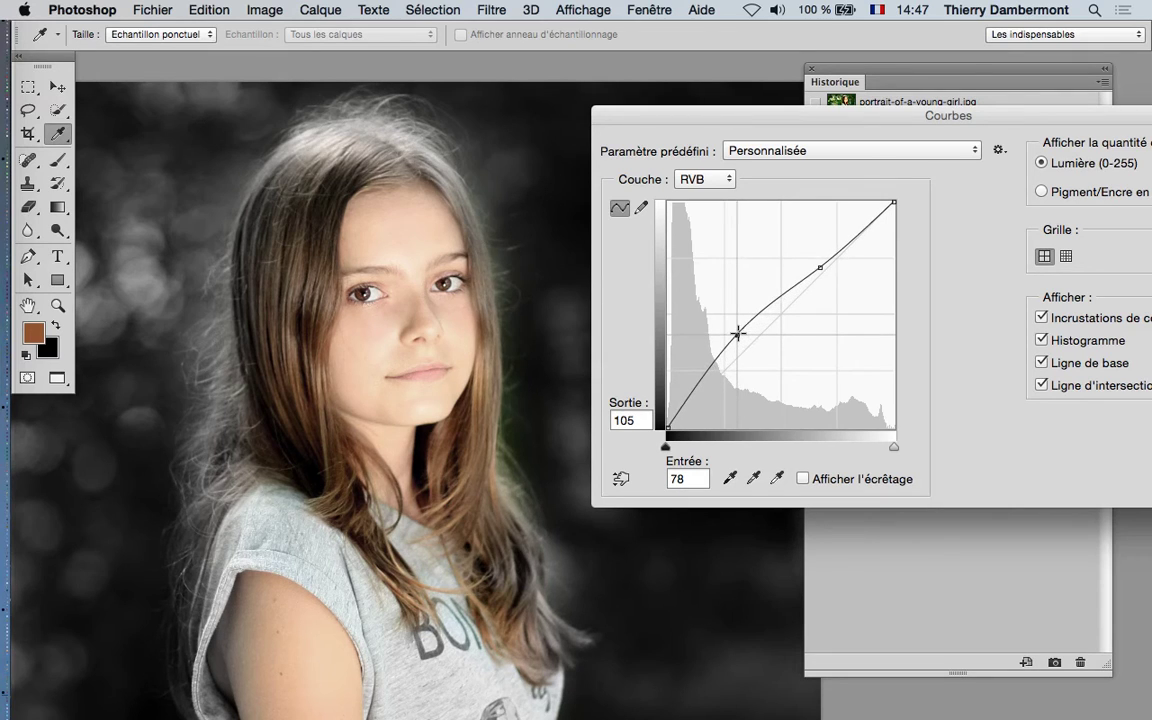
pyautogui.moveTo(821, 270); pyautogui.dragTo(828, 274)
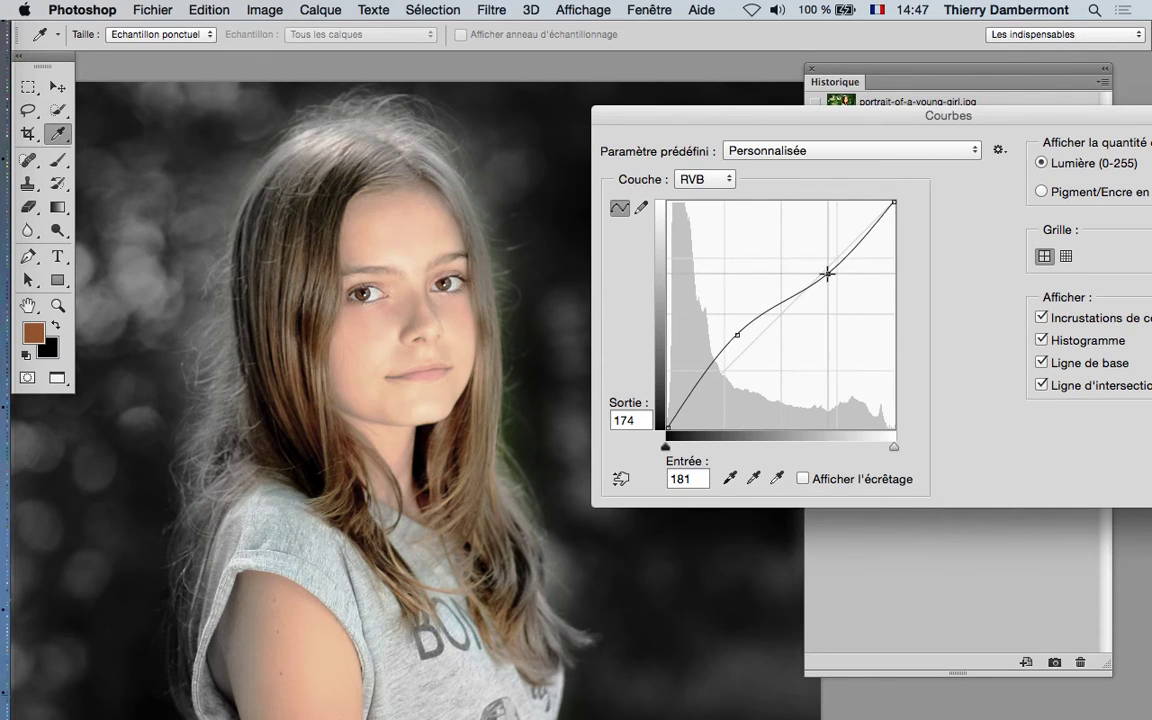
pyautogui.moveTo(737, 335)
pyautogui.mouseDown()
pyautogui.moveTo(737, 367)
pyautogui.moveTo(736, 348)
pyautogui.mouseUp()
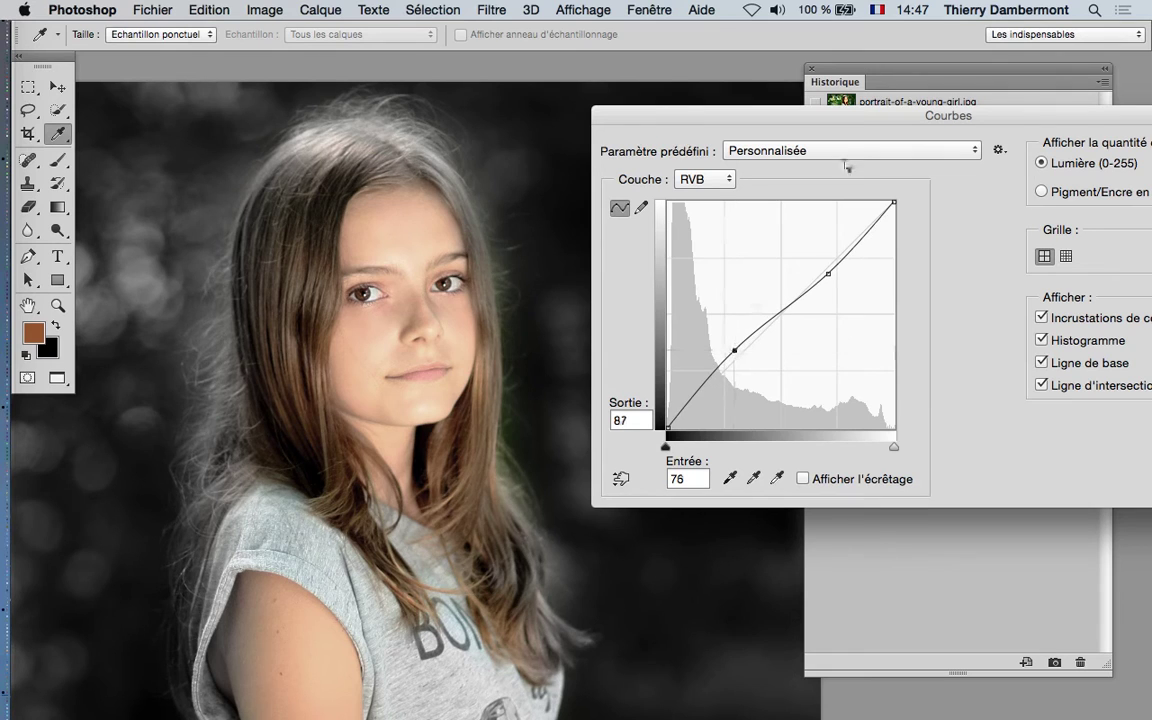
pyautogui.moveTo(845, 115); pyautogui.dragTo(678, 115)
pyautogui.click(1055, 176)
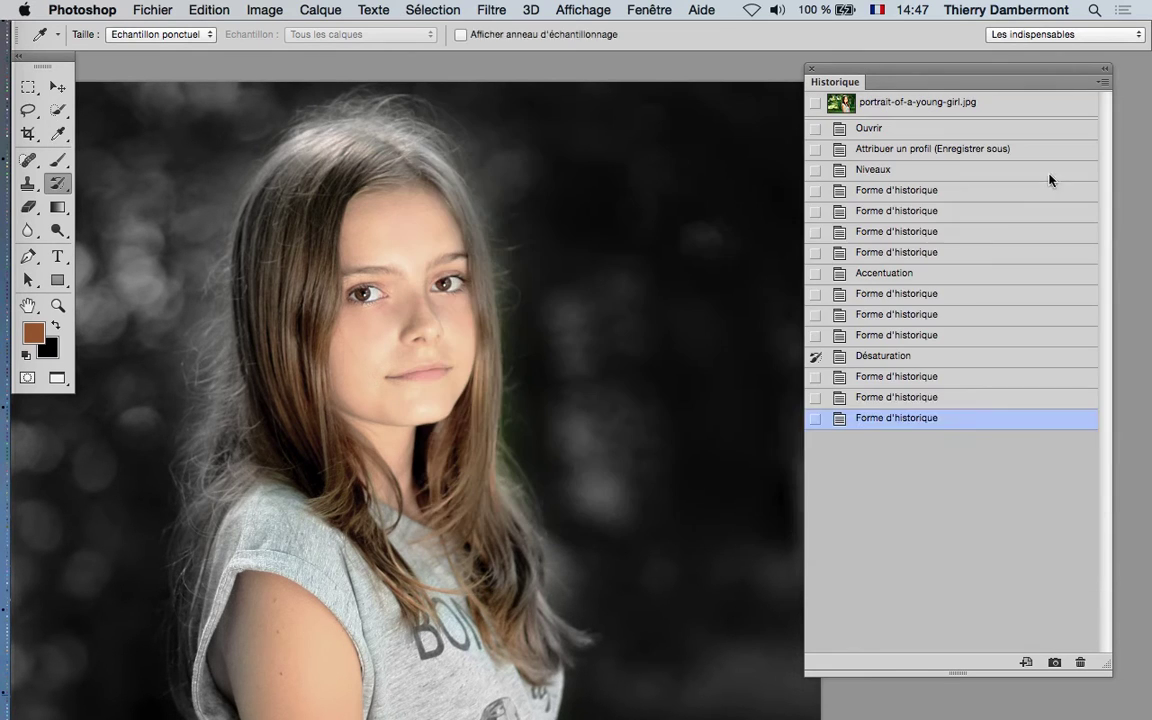
# - Compare the portrait before and after the Courbes adjustment by switching between the last two history states
pyautogui.click(887, 420)
pyautogui.click(893, 440)
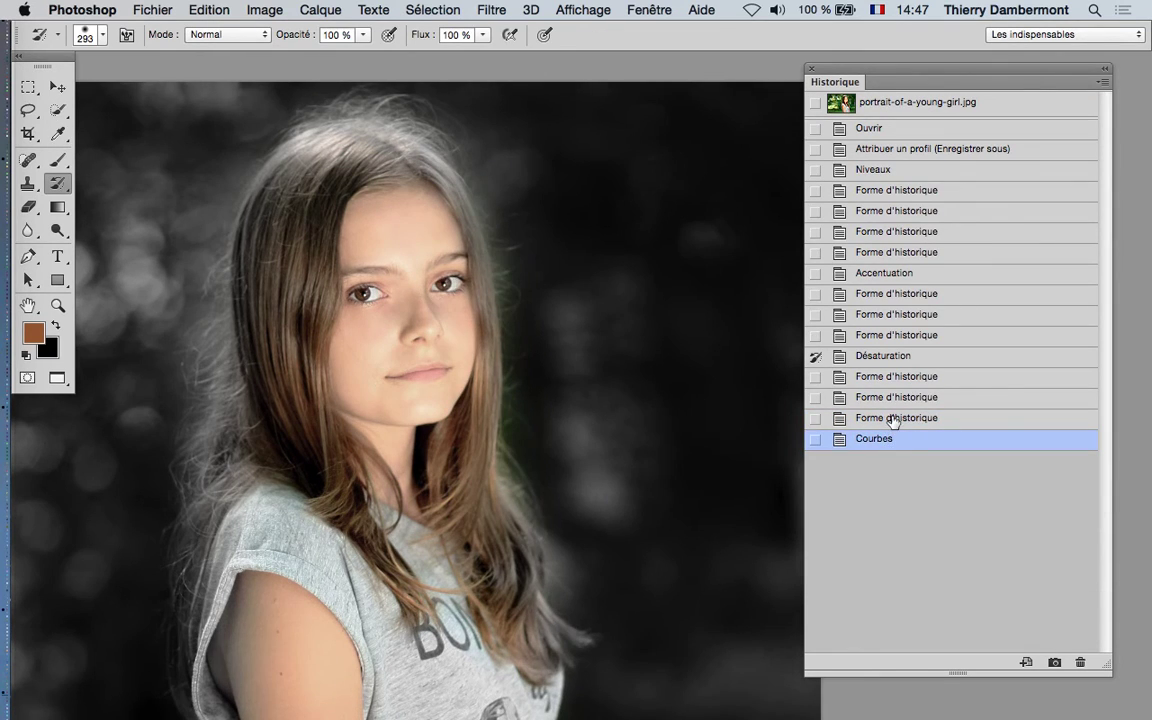
pyautogui.click(893, 420)
pyautogui.click(895, 439)
pyautogui.click(896, 420)
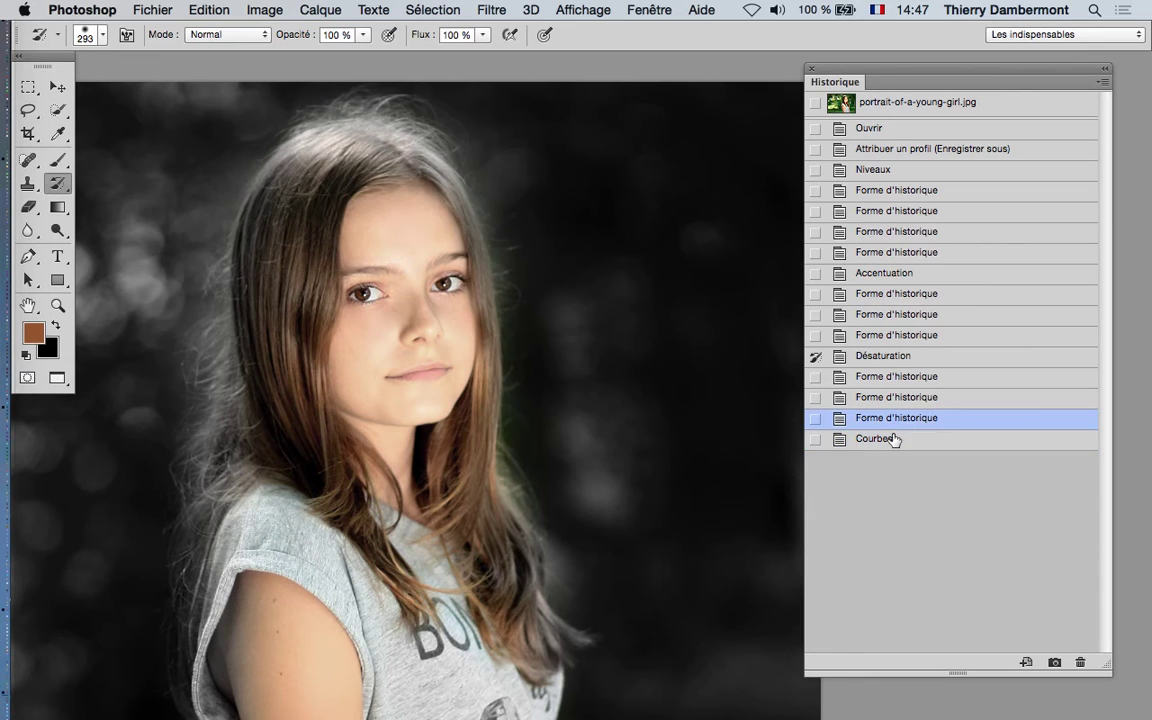
pyautogui.click(896, 440)
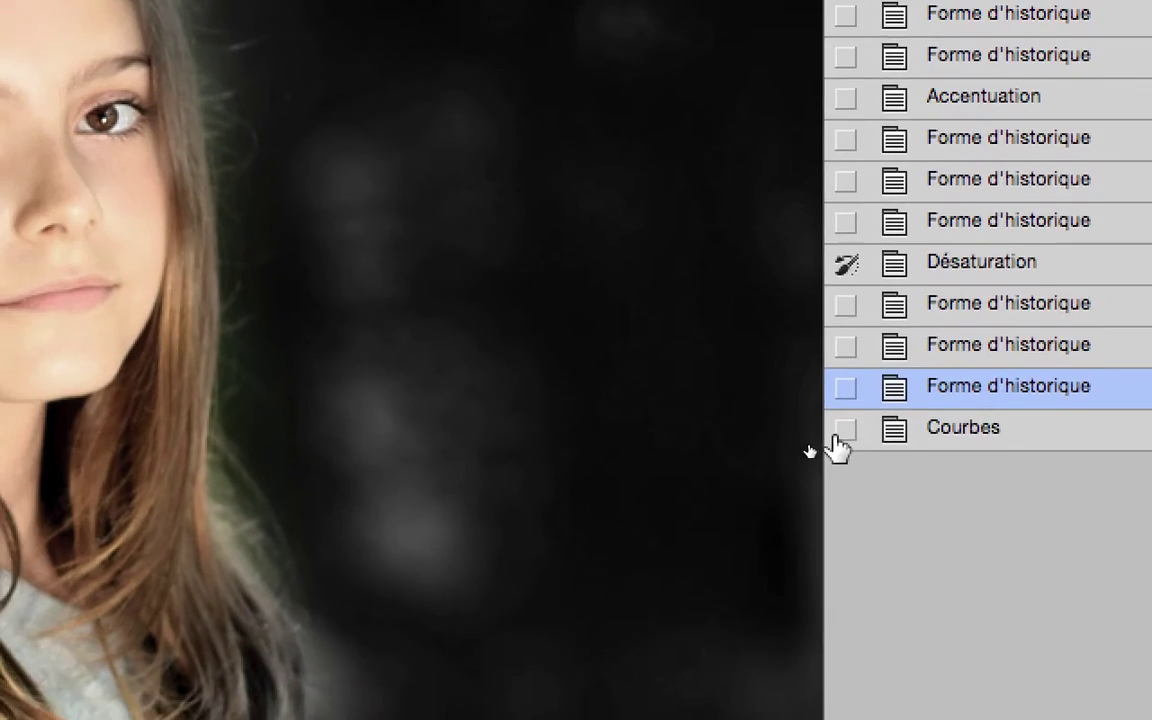
# - Make Courbes the History Brush source, reduce the brush to 255 px and paint the adjustment from the face down to the shoulder
pyautogui.click(842, 430)
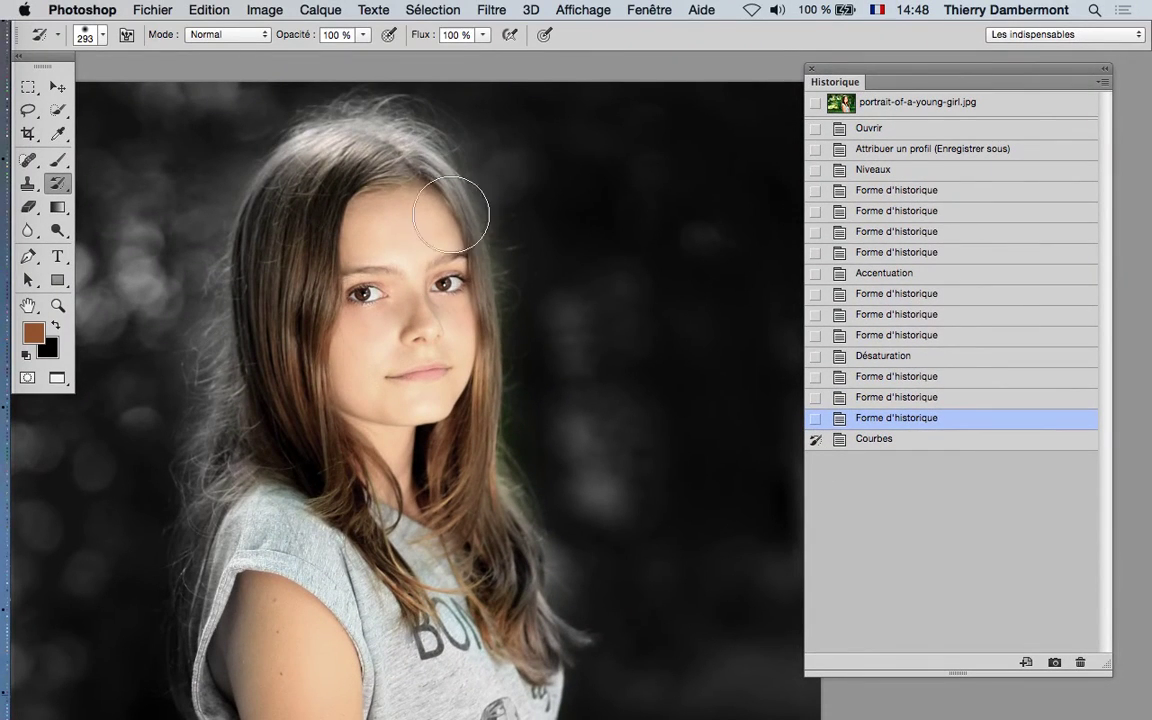
pyautogui.keyDown('ctrl'); pyautogui.keyDown('alt'); pyautogui.click(448, 220); pyautogui.keyUp('alt'); pyautogui.keyUp('ctrl')
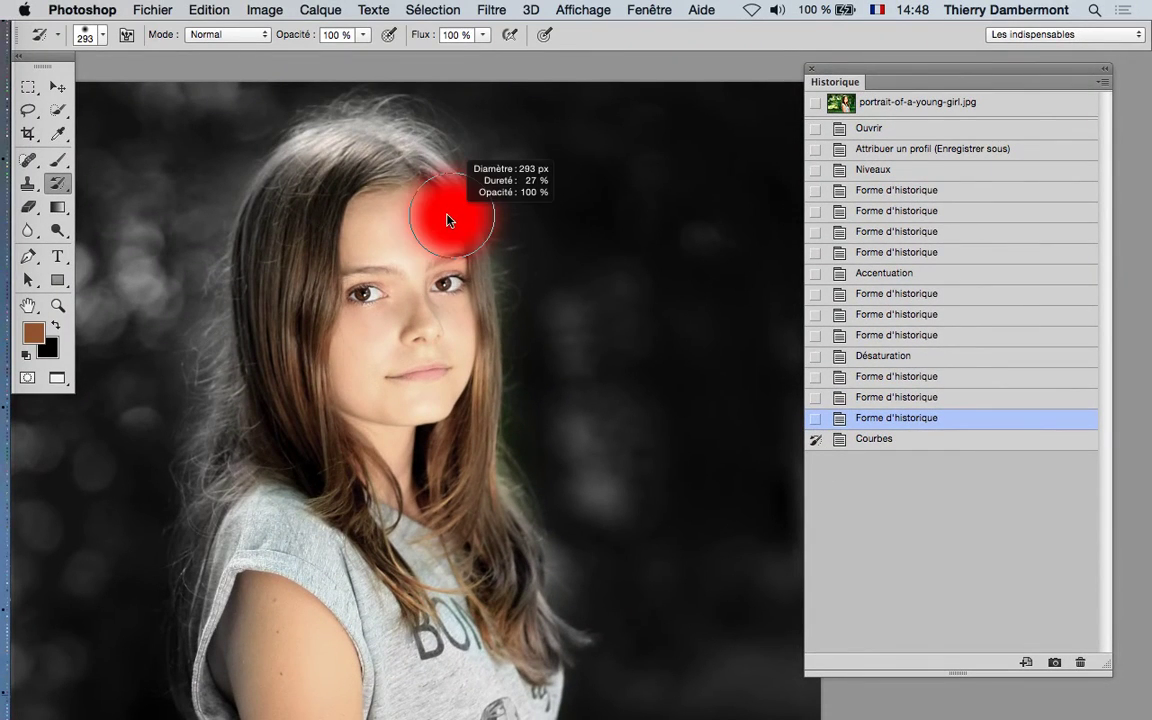
pyautogui.moveTo(448, 220); pyautogui.dragTo(436, 219)
pyautogui.moveTo(446, 190)
pyautogui.mouseDown()
pyautogui.moveTo(411, 155)
pyautogui.moveTo(264, 190)
pyautogui.moveTo(256, 240)
pyautogui.moveTo(335, 105)
pyautogui.moveTo(273, 213)
pyautogui.moveTo(296, 463)
pyautogui.moveTo(336, 500)
pyautogui.mouseUp()
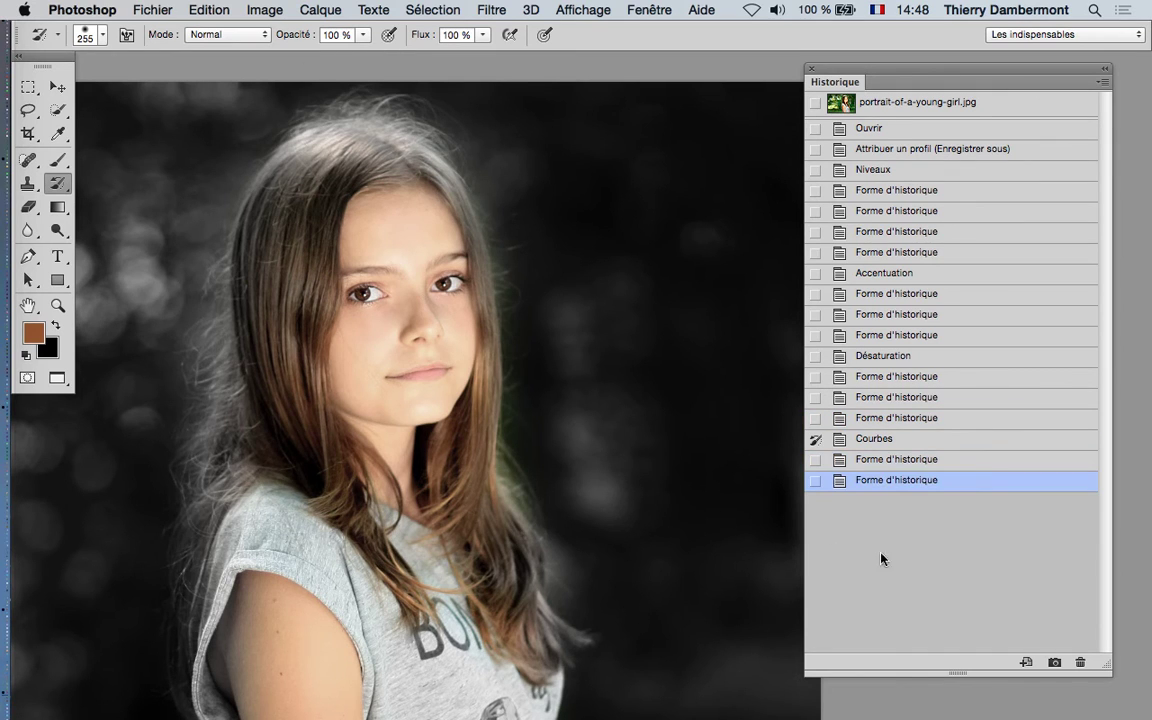
# - Compare the latest painted state with the states preceding it, ending on the last Forme d'historique
pyautogui.click(876, 440)
pyautogui.click(881, 484)
pyautogui.click(882, 423)
pyautogui.click(882, 482)
pyautogui.click(882, 423)
pyautogui.click(880, 484)
pyautogui.click(876, 421)
pyautogui.click(877, 485)
pyautogui.click(873, 421)
pyautogui.click(875, 482)
# - Apply a second, darkening Courbes adjustment with a lowered shadow point and a lighter point at input 178, output 155
pyautogui.click(265, 9)
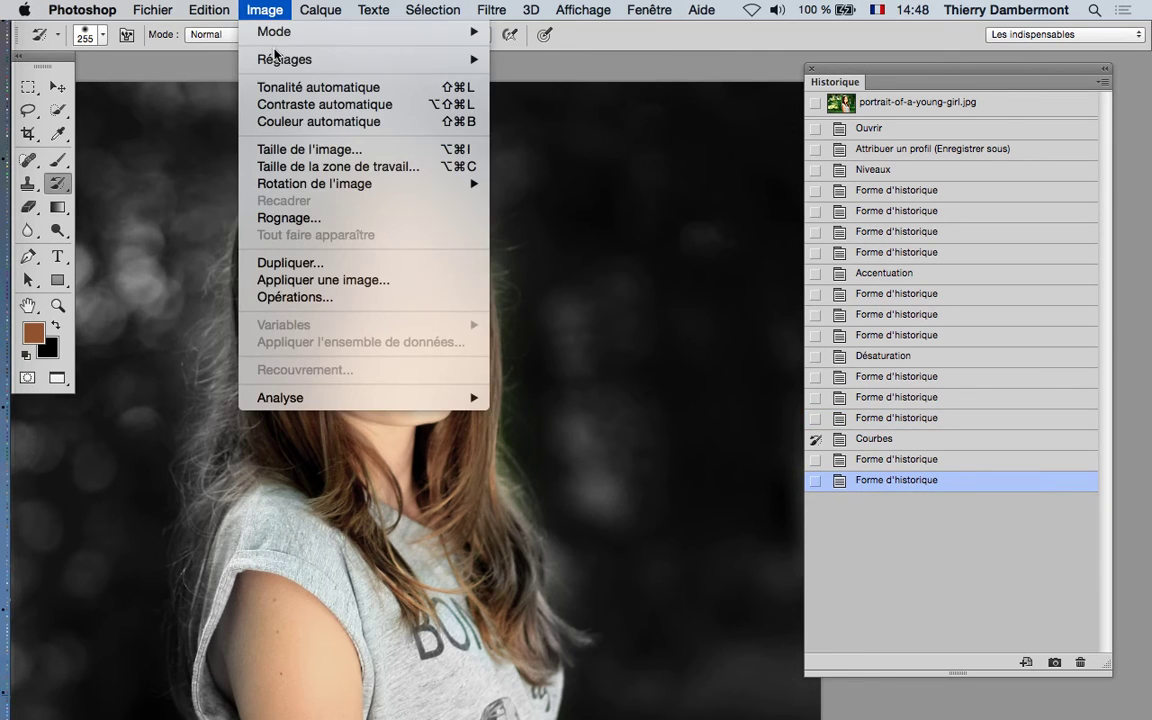
pyautogui.moveTo(278, 59)
pyautogui.click(563, 94)
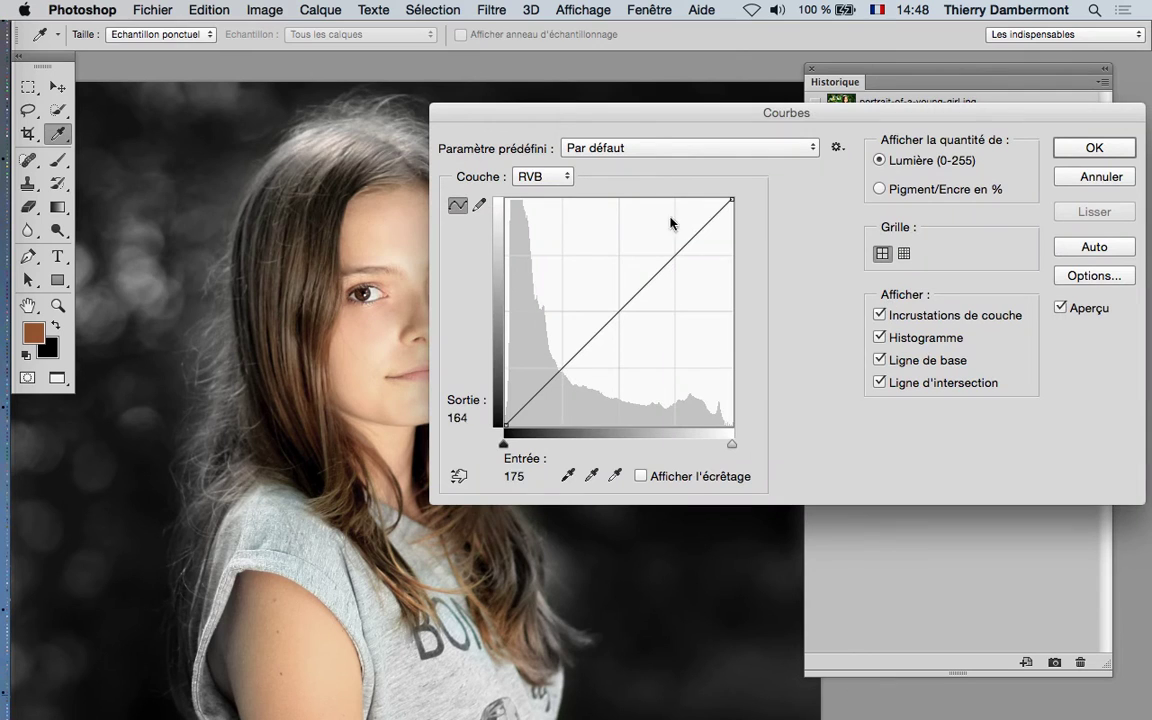
pyautogui.moveTo(650, 116); pyautogui.dragTo(786, 128)
pyautogui.click(789, 289)
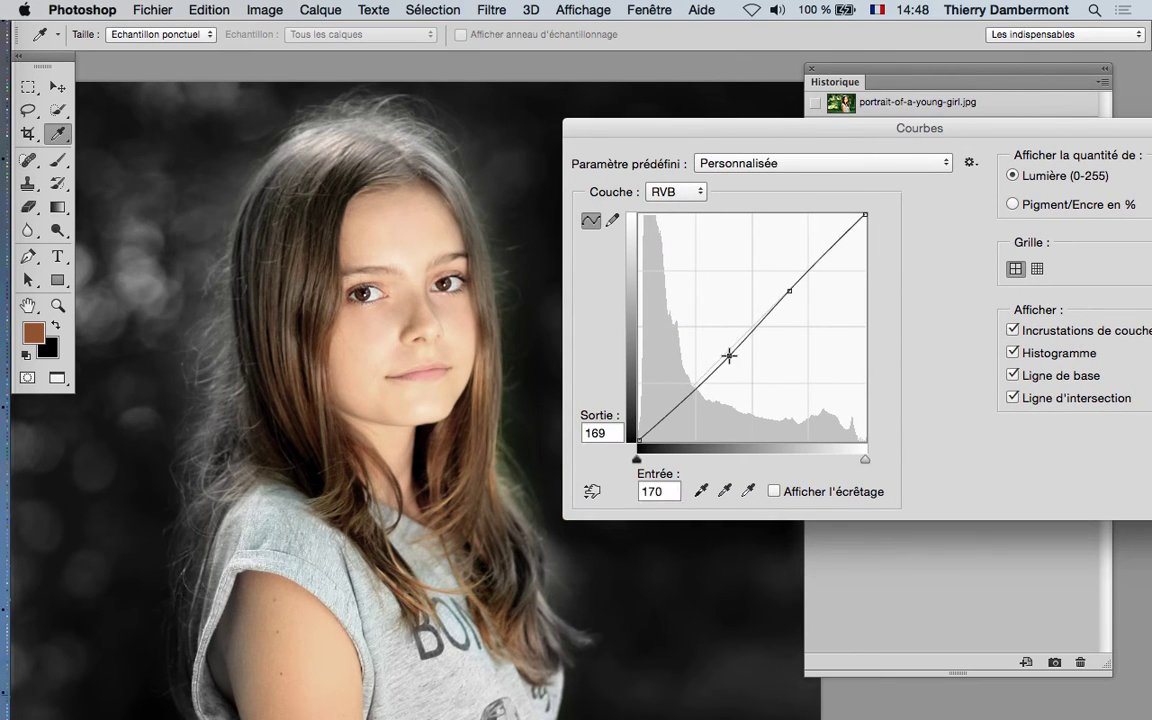
pyautogui.click(723, 350)
pyautogui.moveTo(723, 350); pyautogui.dragTo(727, 375)
pyautogui.moveTo(785, 297); pyautogui.dragTo(795, 305)
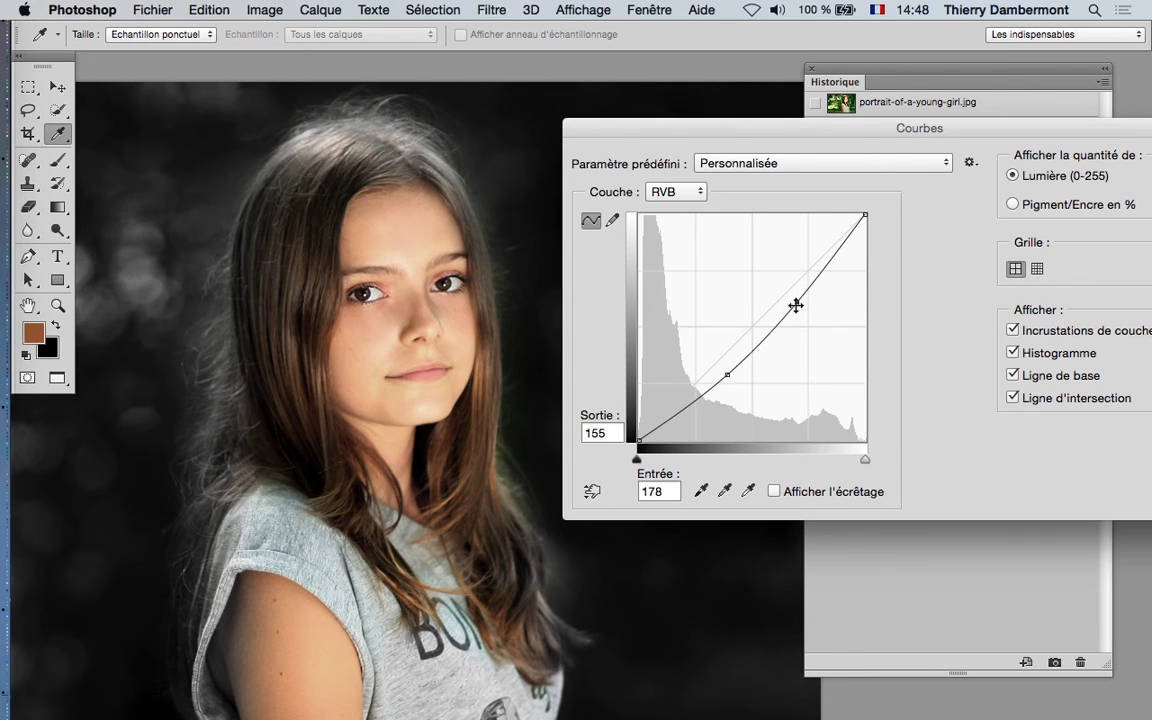
pyautogui.moveTo(1108, 141); pyautogui.dragTo(912, 108)
pyautogui.click(1025, 133)
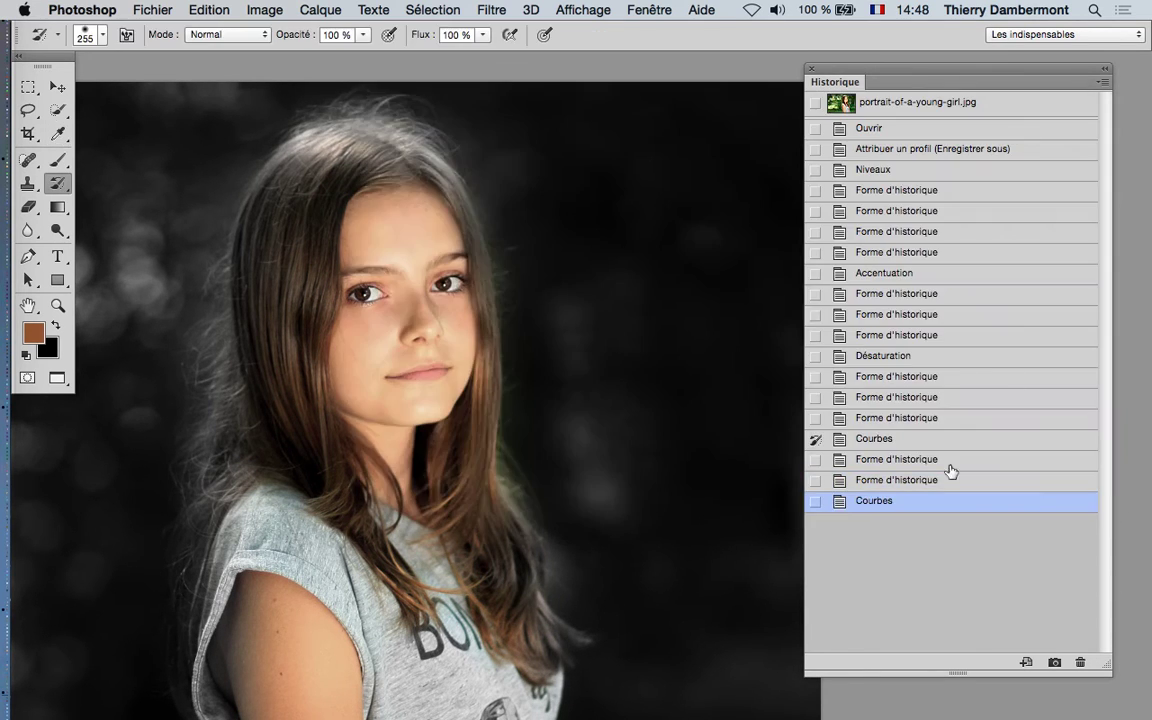
# - Return to the state before the second Courbes, make that Courbes the History Brush source and paint it over the face and neck
pyautogui.click(897, 482)
pyautogui.click(816, 500)
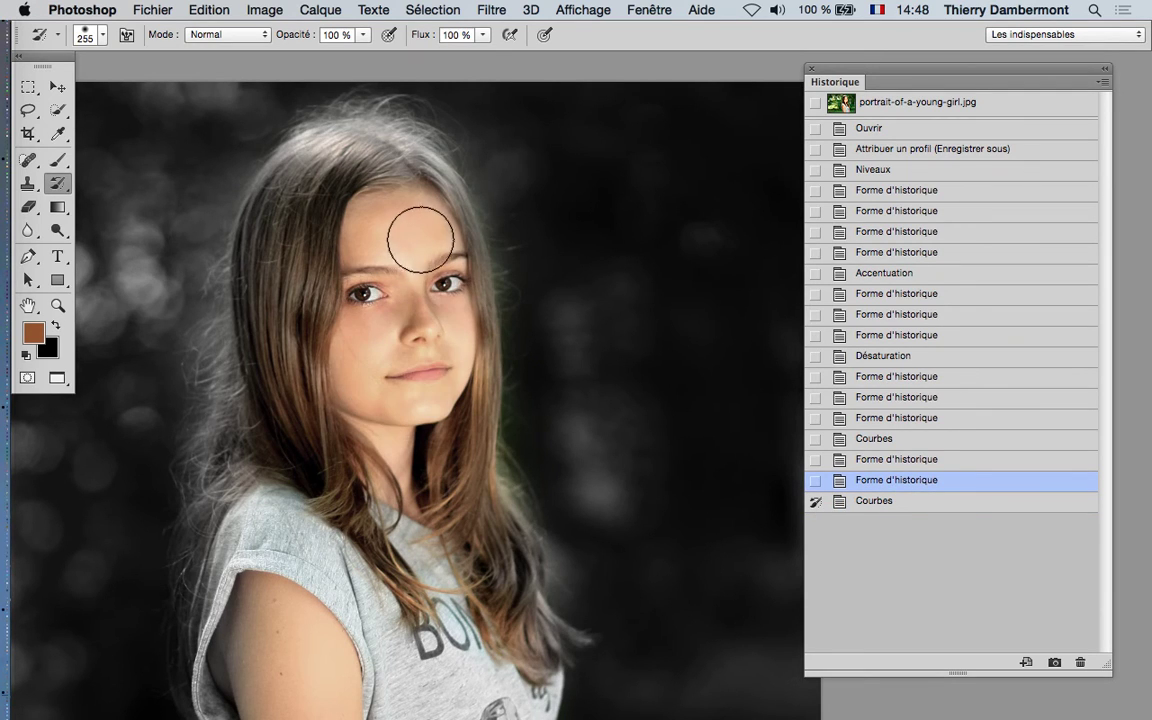
pyautogui.moveTo(415, 415)
pyautogui.mouseDown()
pyautogui.moveTo(355, 440)
pyautogui.moveTo(428, 485)
pyautogui.mouseUp()
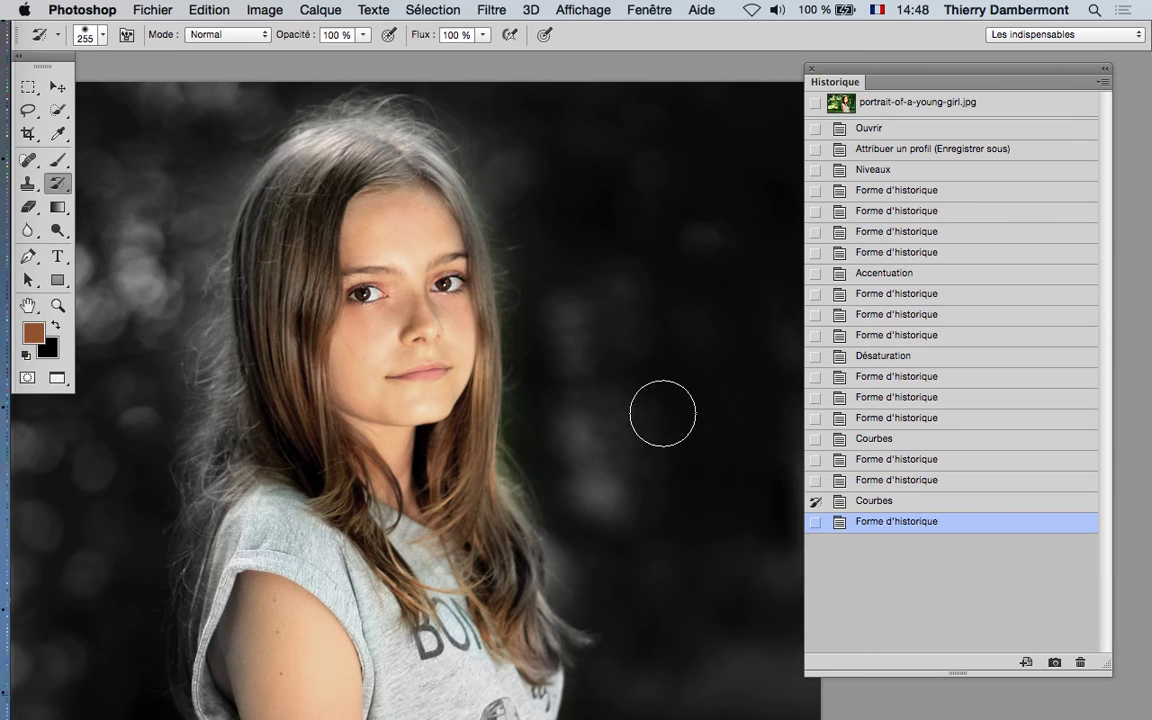
# - Paint the second Courbes state over the hair beside the face, then enlarge the History Brush to 543 px
pyautogui.moveTo(397, 197); pyautogui.dragTo(330, 220)
pyautogui.press('super+minus')
pyautogui.press('super+minus')
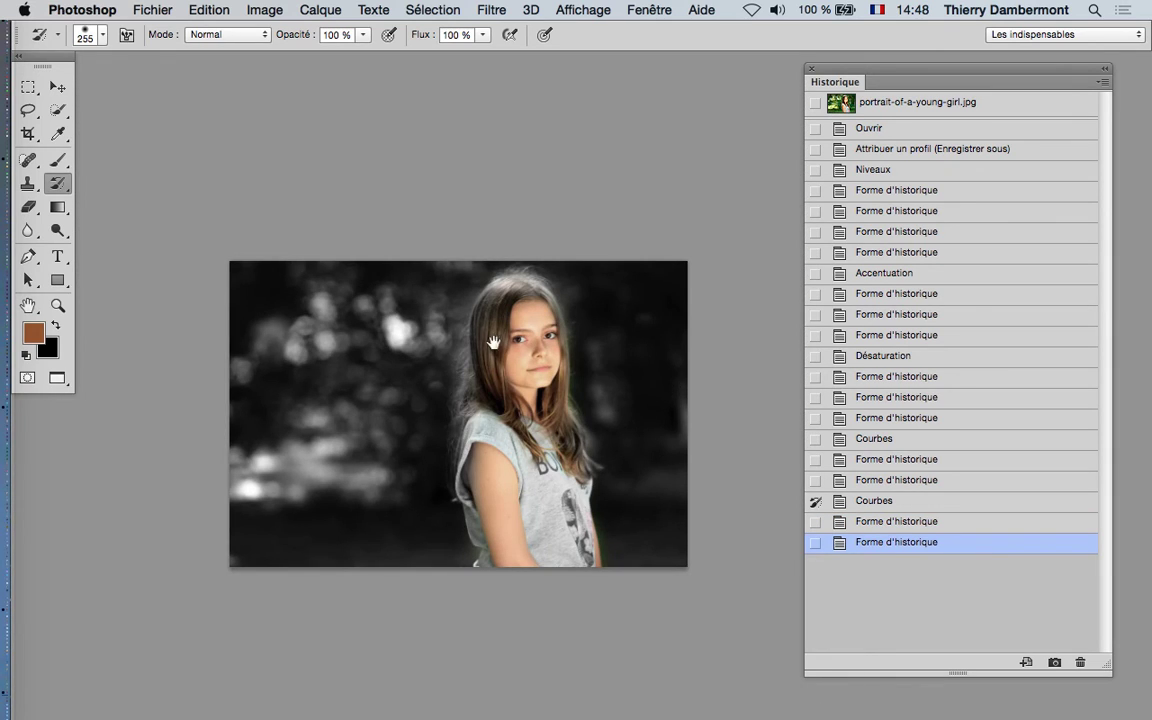
pyautogui.moveTo(505, 371); pyautogui.dragTo(454, 350)
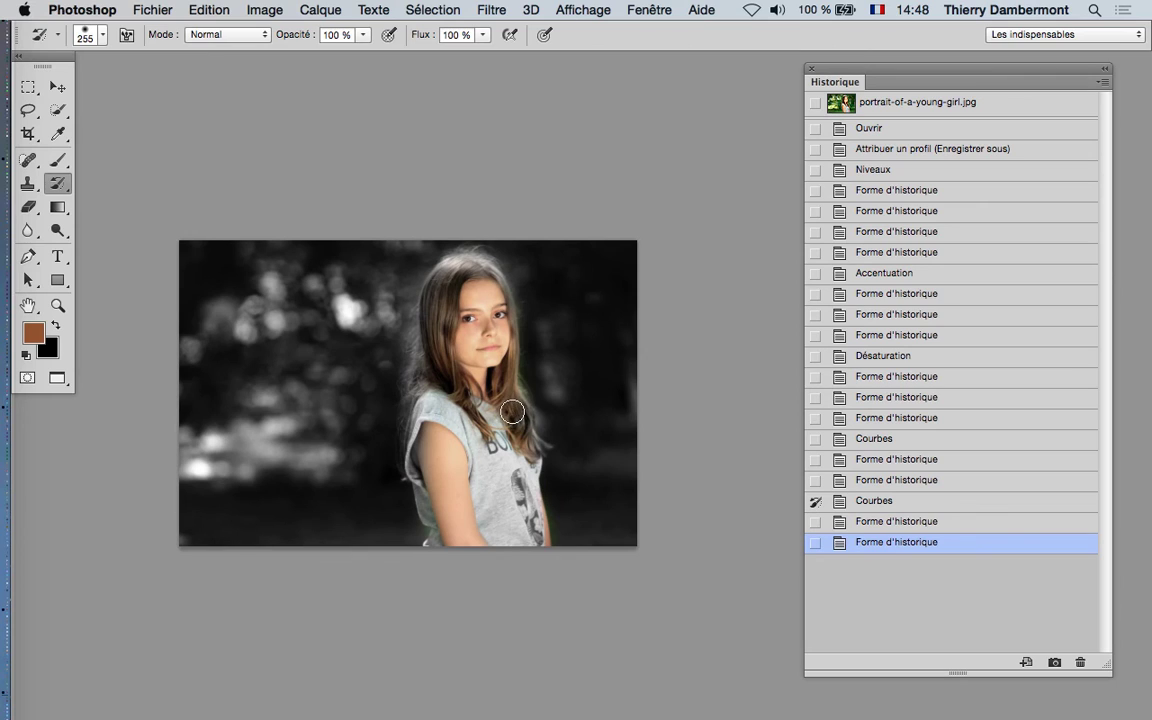
pyautogui.keyDown('ctrl'); pyautogui.keyDown('alt'); pyautogui.click(572, 345); pyautogui.keyUp('alt'); pyautogui.keyUp('ctrl')
pyautogui.moveTo(572, 345); pyautogui.dragTo(669, 334)
# - Compare the latest painted states with the second Courbes and the states around the first Courbes
pyautogui.click(890, 521)
pyautogui.click(872, 500)
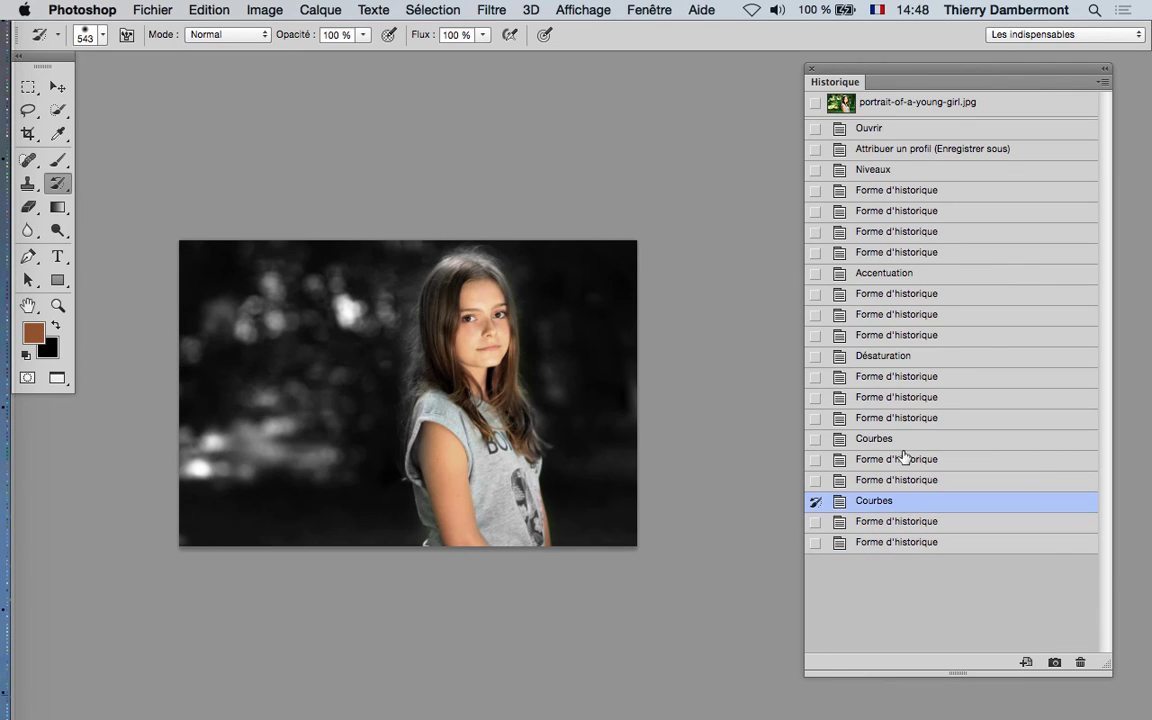
pyautogui.click(903, 459)
pyautogui.click(896, 504)
pyautogui.click(892, 542)
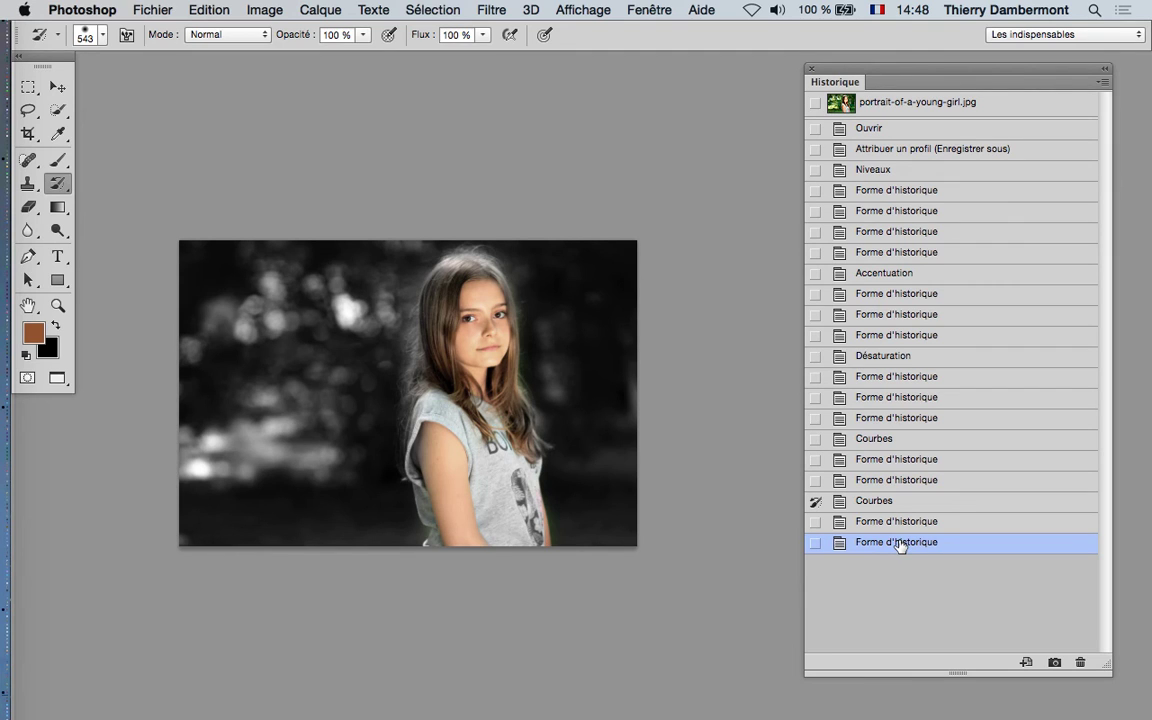
pyautogui.click(900, 500)
pyautogui.click(905, 480)
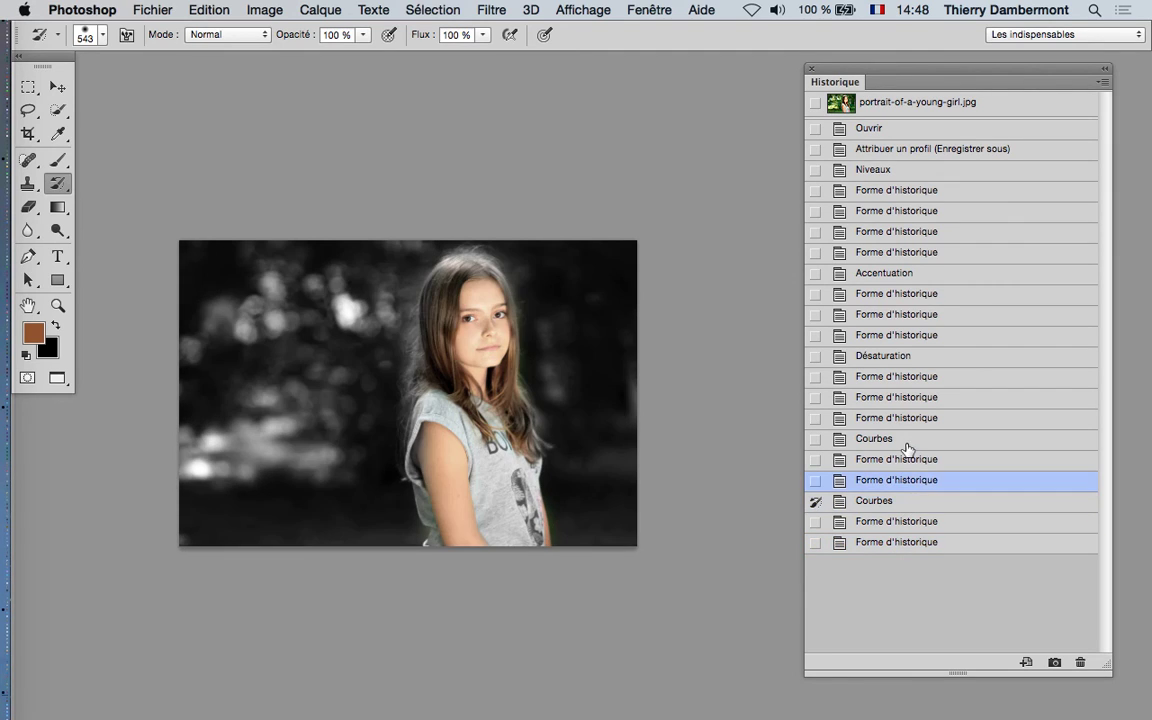
pyautogui.click(905, 438)
pyautogui.click(905, 418)
pyautogui.click(897, 465)
pyautogui.click(897, 502)
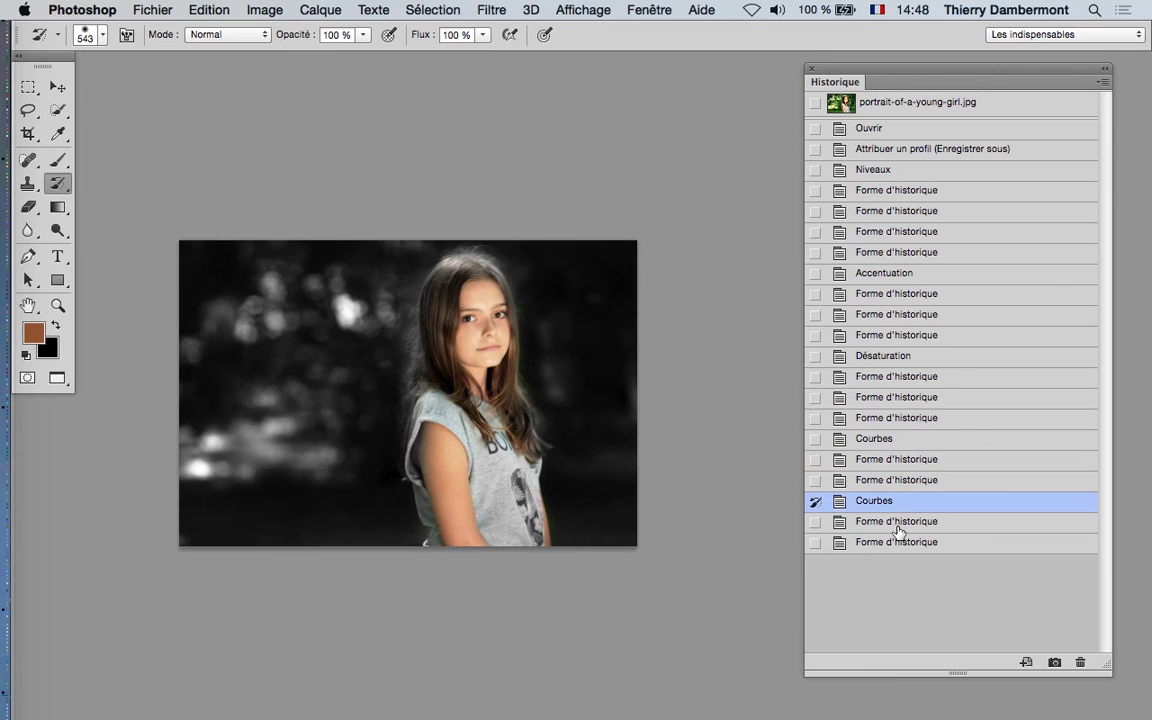
pyautogui.click(898, 521)
# - Review the retouch from the first Courbes back to Accentuation, then forward through Désaturation to the last Forme d'historique
pyautogui.click(900, 440)
pyautogui.click(912, 398)
pyautogui.click(860, 335)
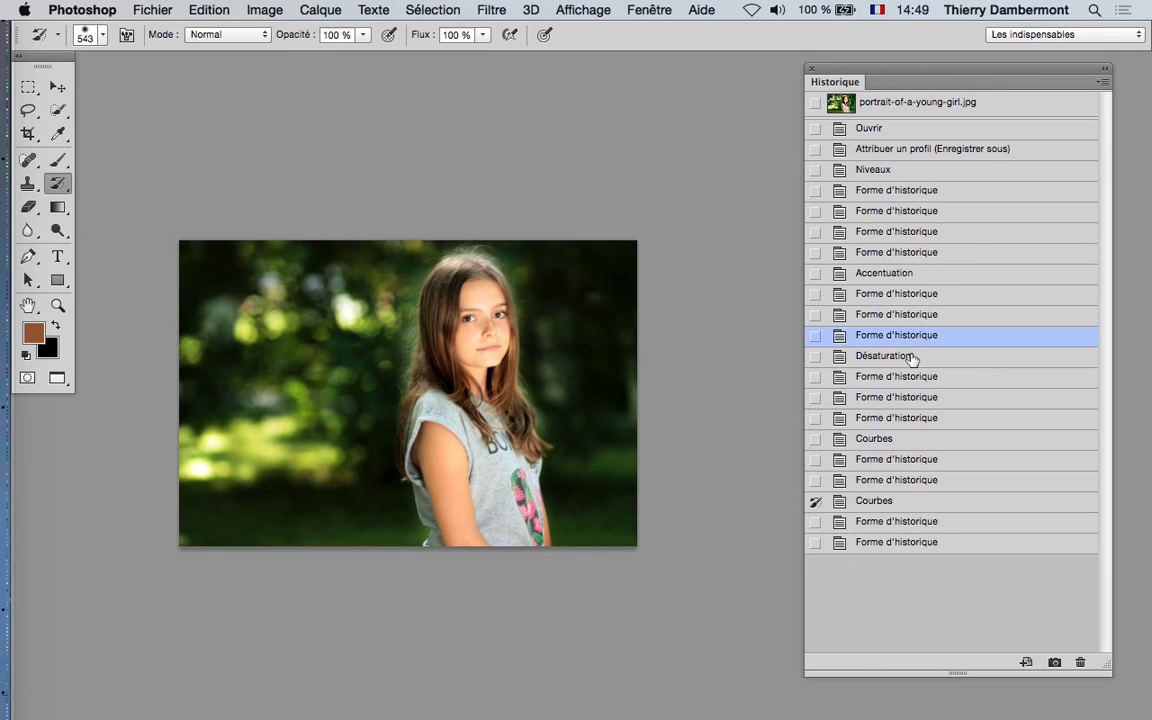
pyautogui.click(860, 273)
pyautogui.click(890, 356)
pyautogui.click(908, 418)
pyautogui.click(900, 459)
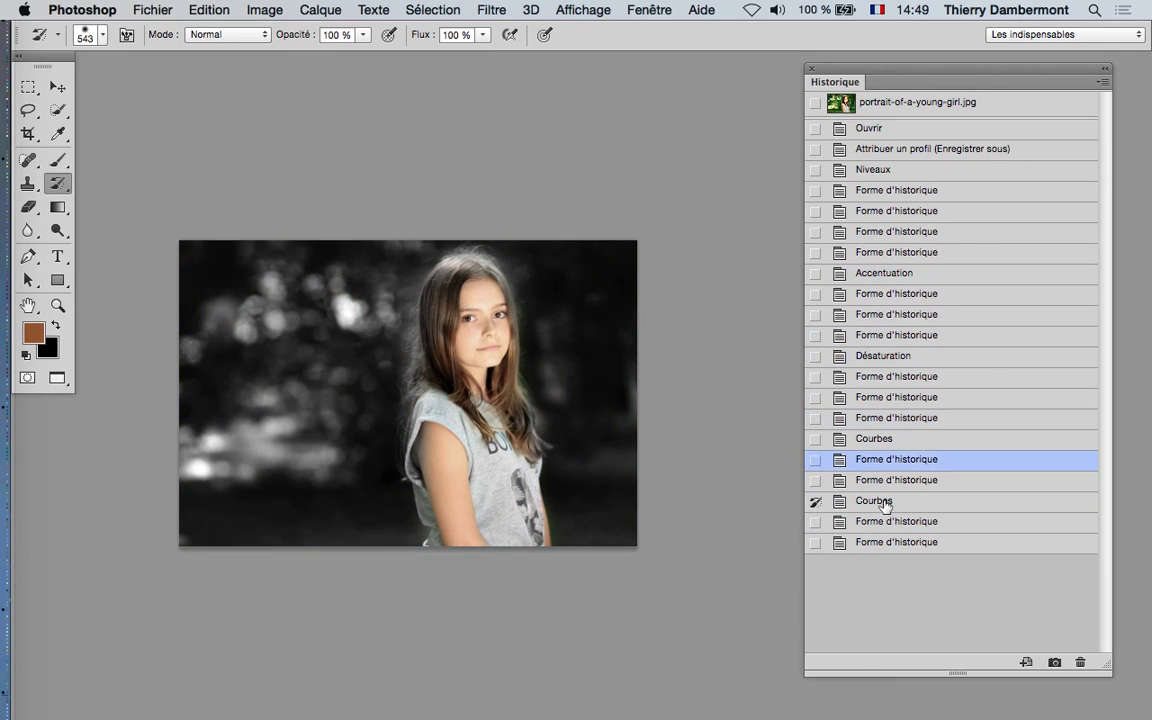
pyautogui.click(890, 500)
pyautogui.click(885, 521)
pyautogui.click(882, 543)
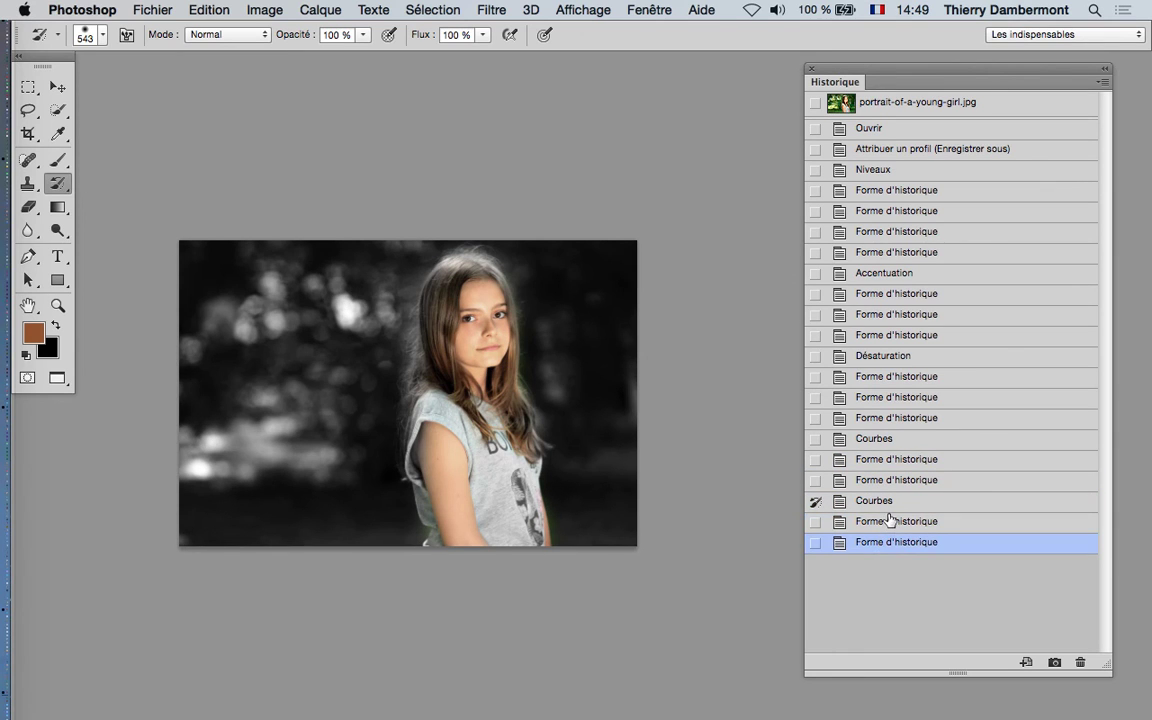
# - Compare the portrait before and after the second Courbes, ending on the Forme d'historique just before it
pyautogui.click(892, 519)
pyautogui.click(890, 500)
pyautogui.click(891, 466)
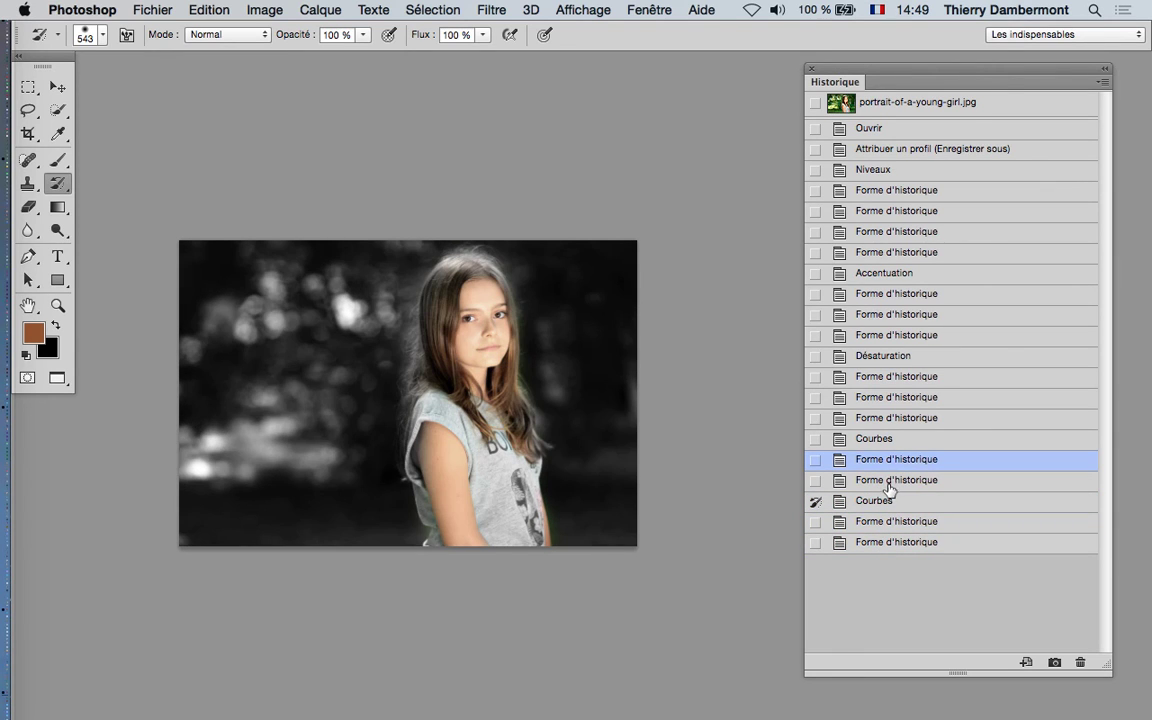
pyautogui.click(885, 503)
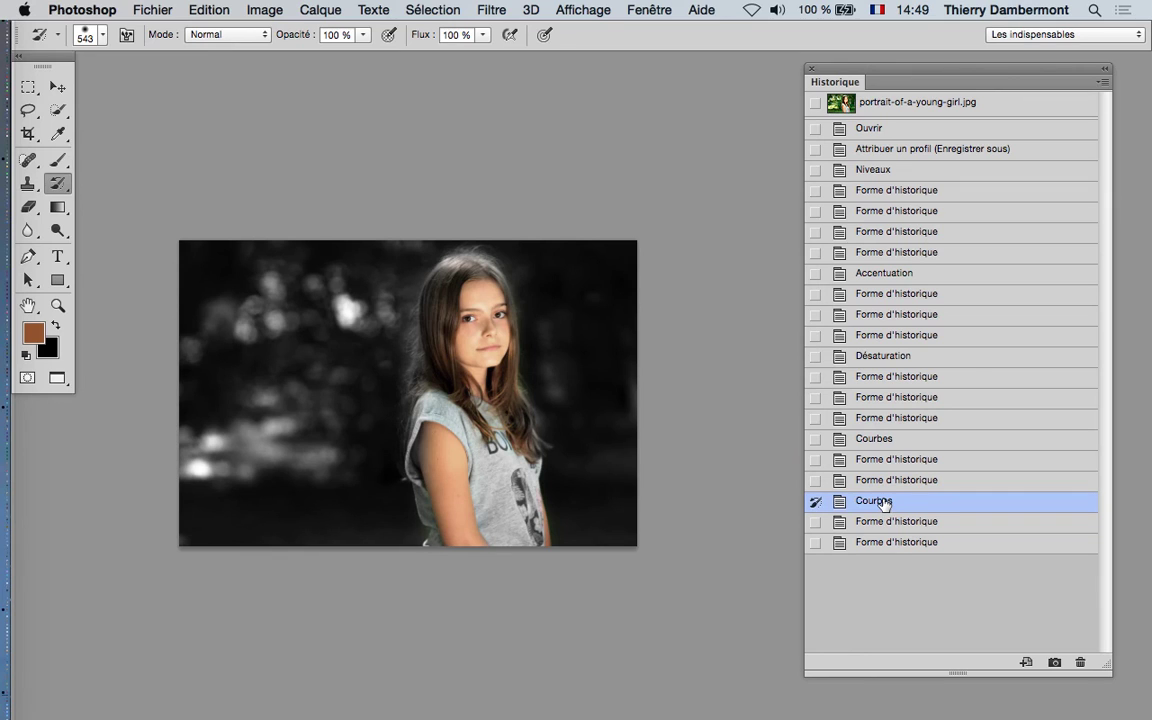
pyautogui.click(882, 521)
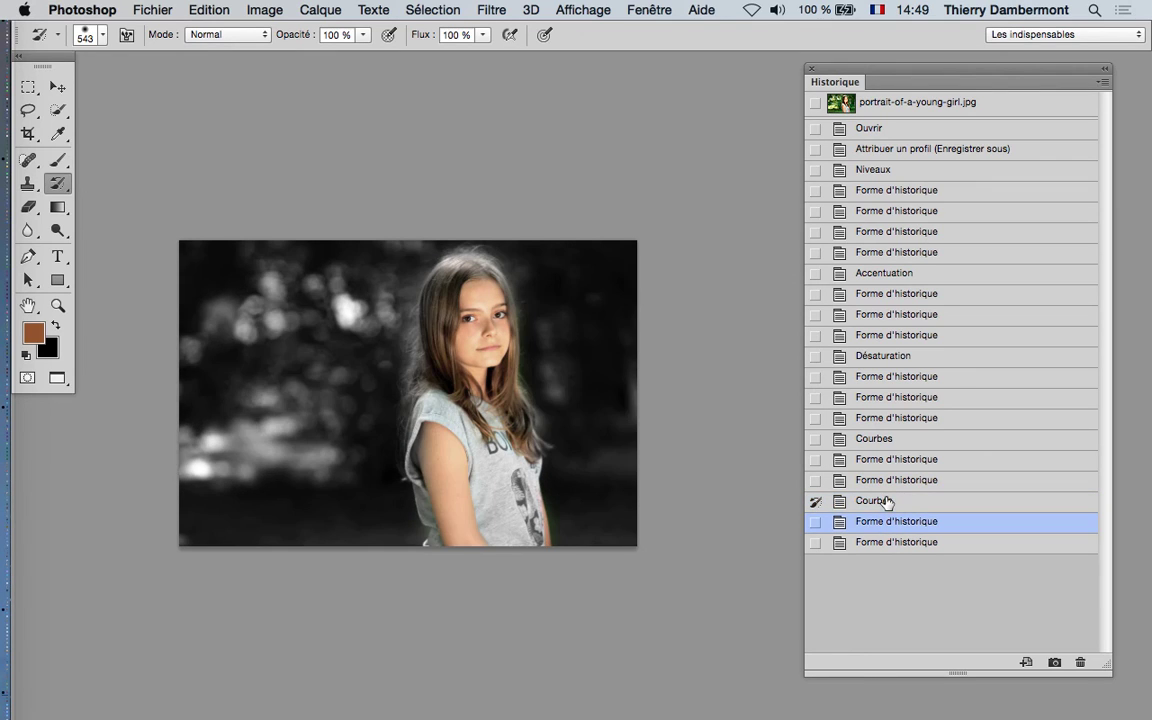
pyautogui.click(884, 500)
pyautogui.click(888, 482)
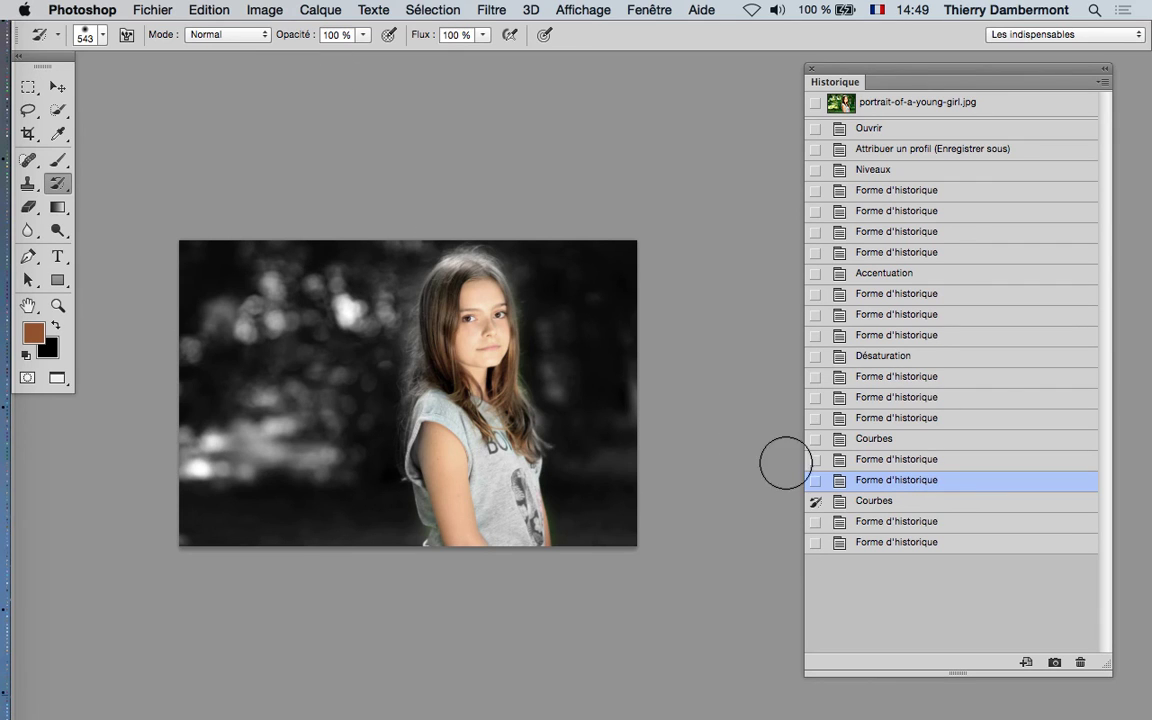
pyautogui.click(875, 524)
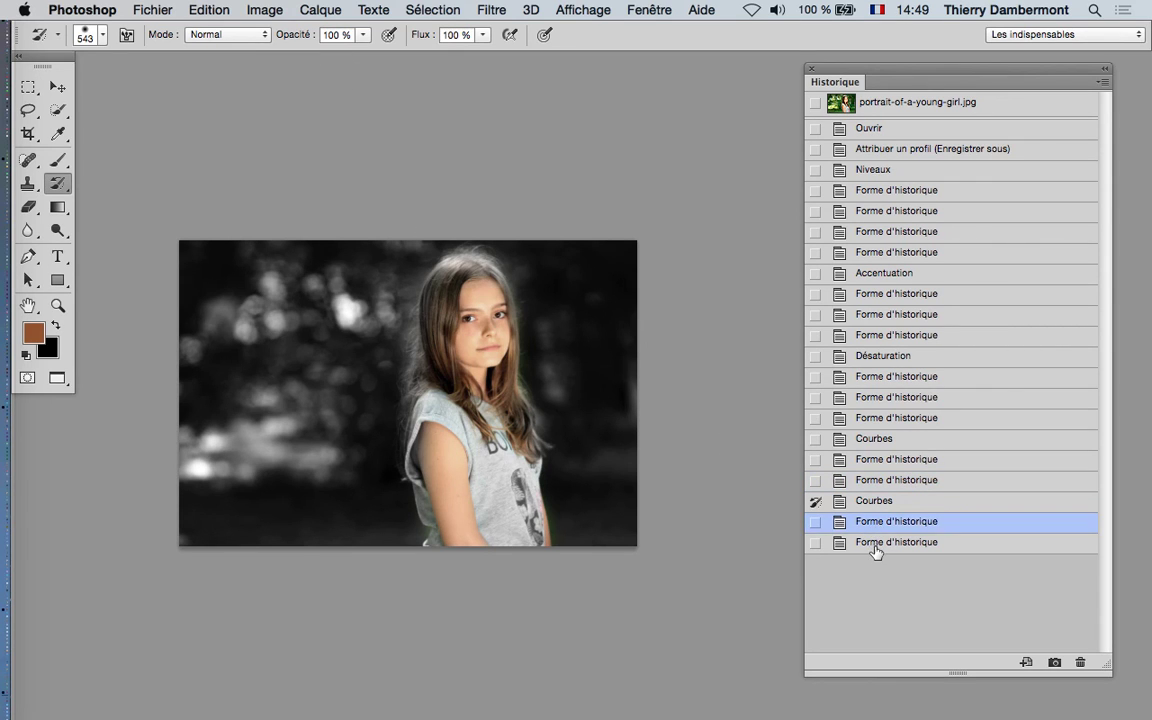
pyautogui.click(875, 542)
pyautogui.click(875, 480)
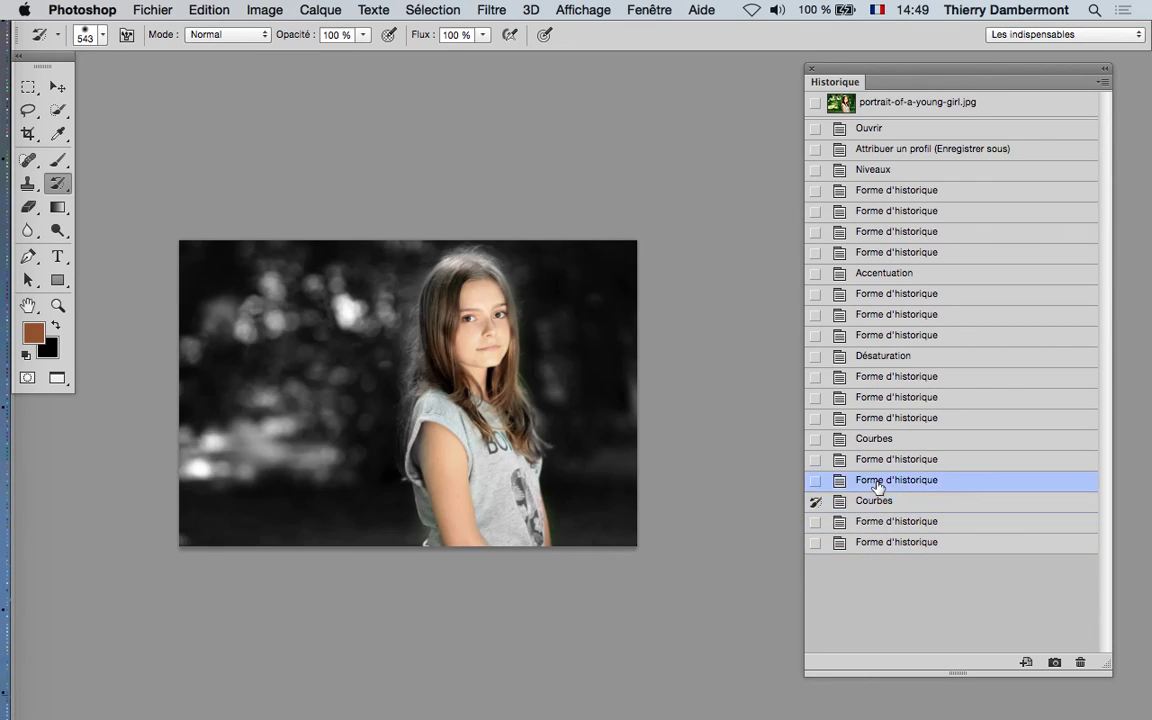
# - Examine the portrait up close, stepping from the last Forme d'historique back to the state before the first Courbes
pyautogui.scroll(2, 356, 383)
pyautogui.hscroll(5, 540, 360)
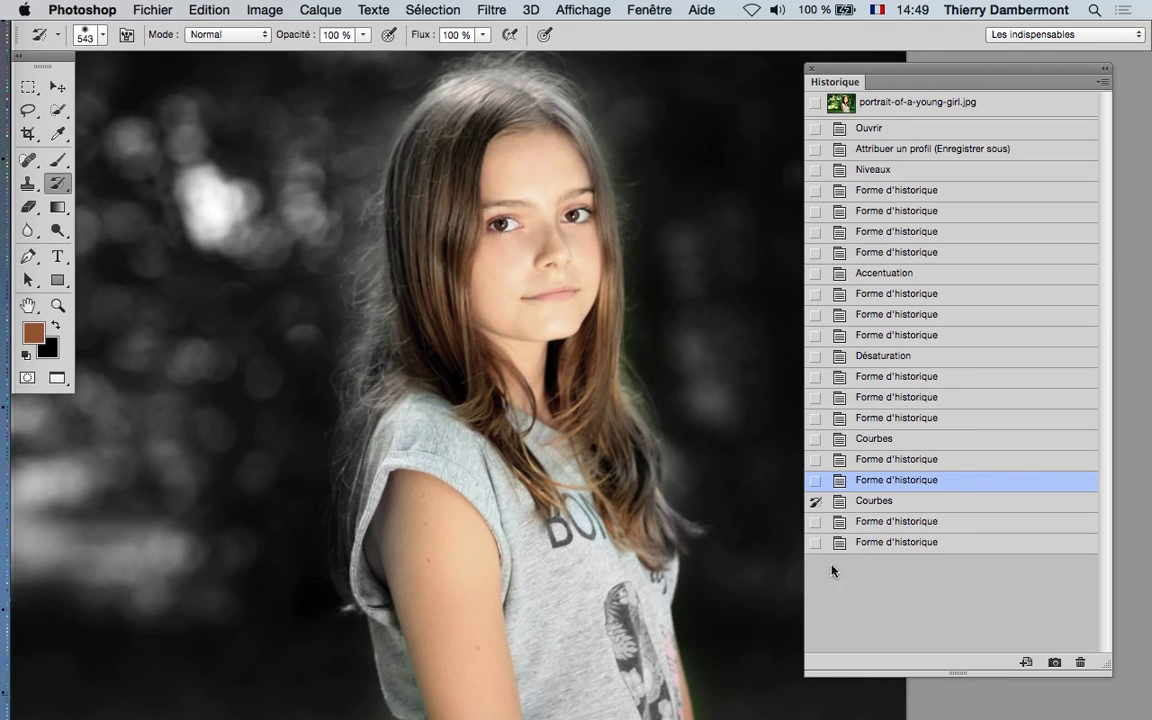
pyautogui.click(880, 542)
pyautogui.click(887, 515)
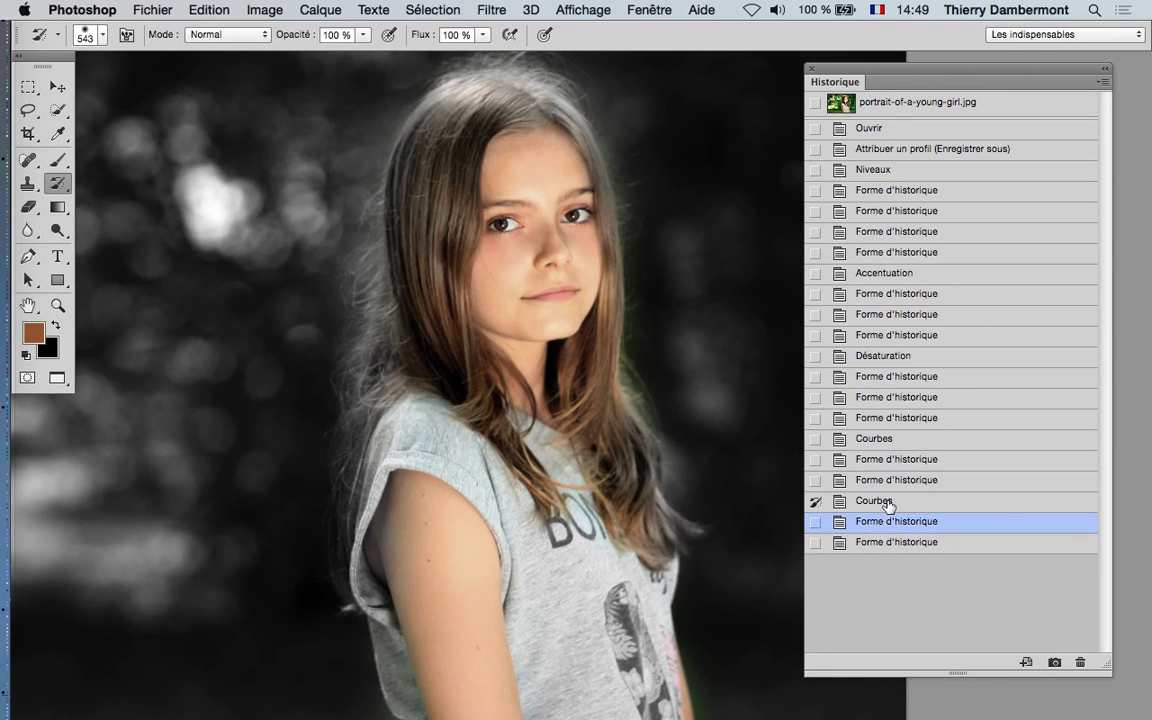
pyautogui.click(888, 502)
pyautogui.click(893, 482)
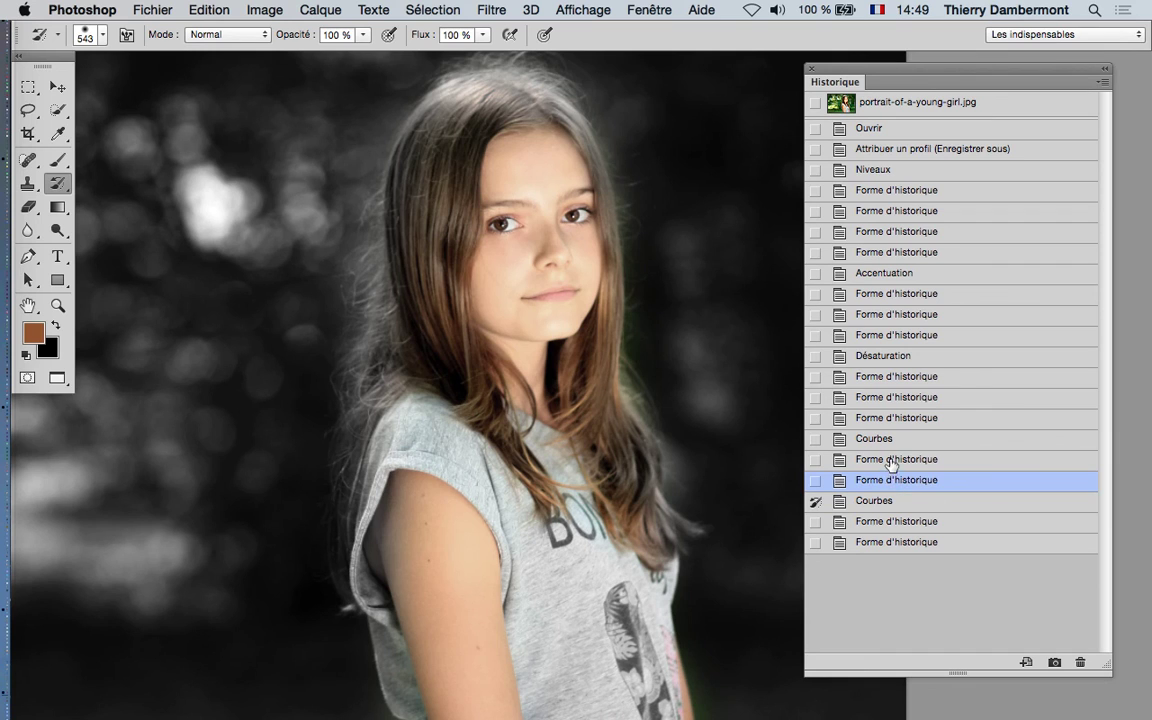
pyautogui.click(891, 461)
pyautogui.click(892, 440)
pyautogui.click(893, 419)
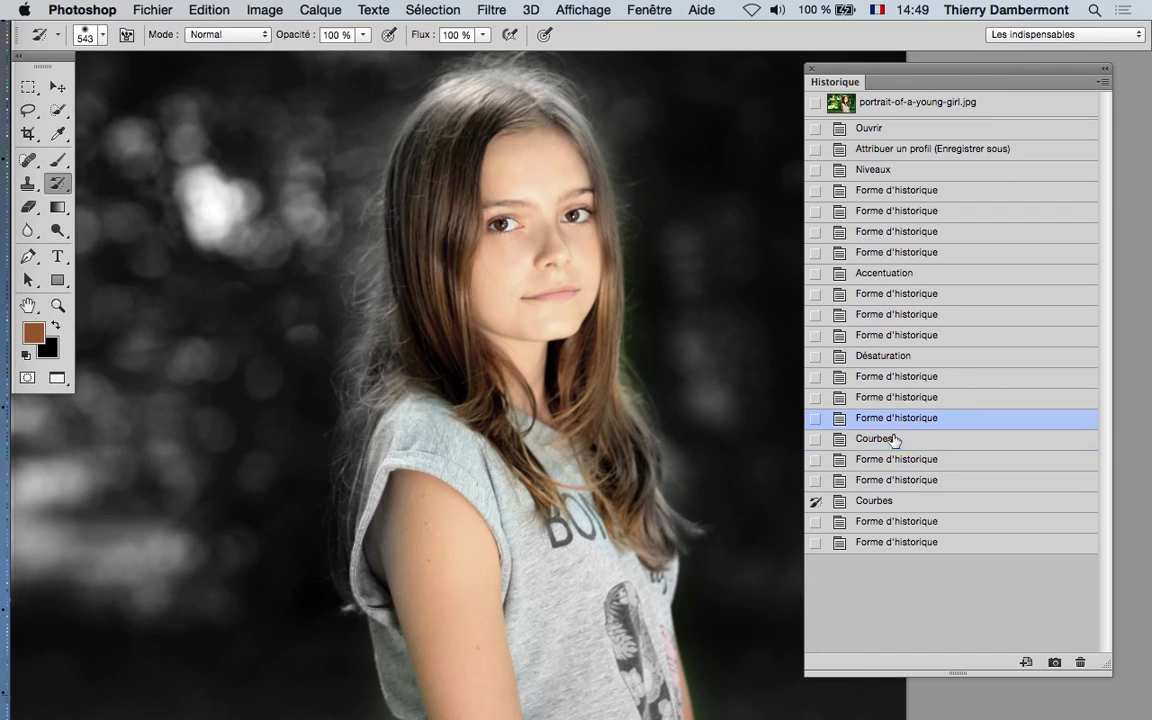
# - Return the image to the Forme d'historique state immediately before the second Courbes
pyautogui.click(893, 461)
pyautogui.click(895, 481)
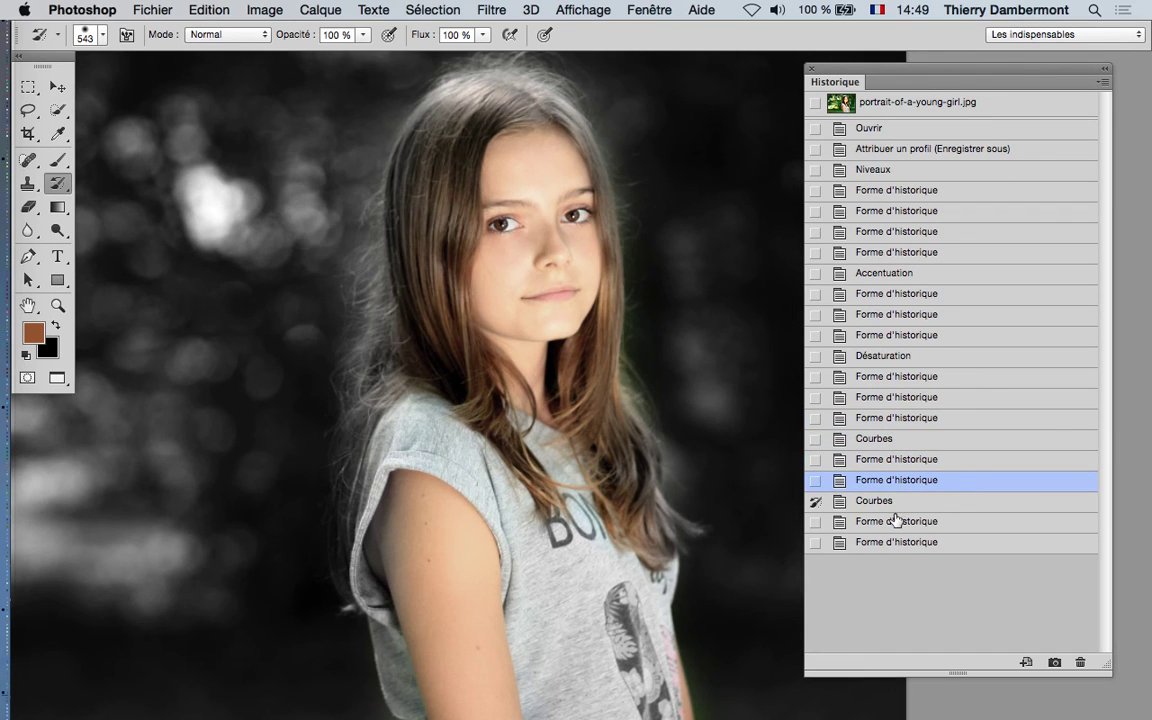
pyautogui.click(894, 503)
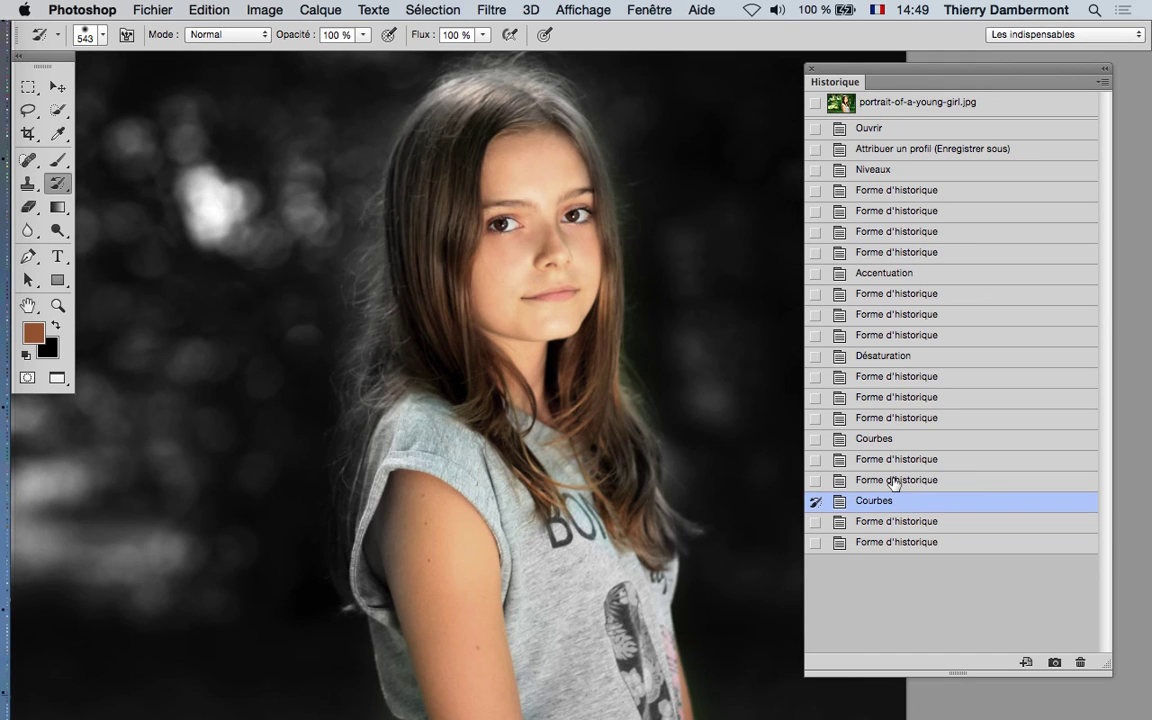
pyautogui.click(895, 482)
# - Save a copy of the retouched portrait as portrait-of-a-young-girl-02.psd in the historique de retouche folder
pyautogui.scroll(-2, 488, 373)
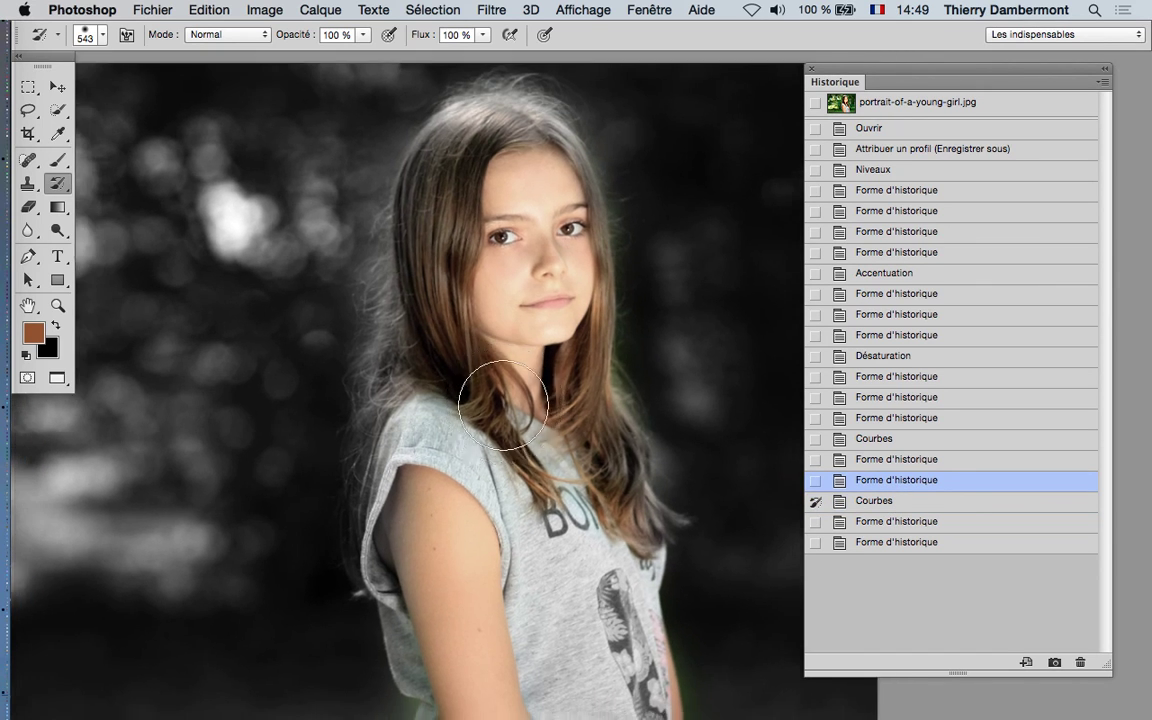
pyautogui.scroll(-1, 503, 405)
pyautogui.click(150, 10)
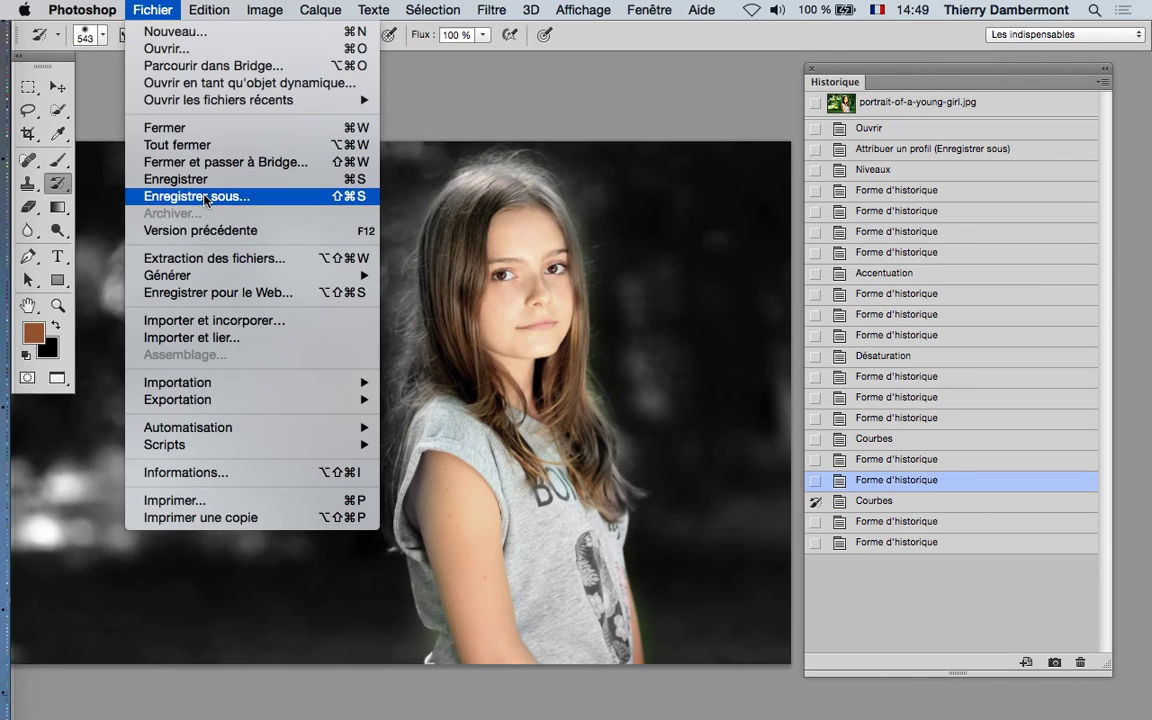
pyautogui.click(200, 186)
pyautogui.moveTo(969, 61); pyautogui.dragTo(1031, 96)
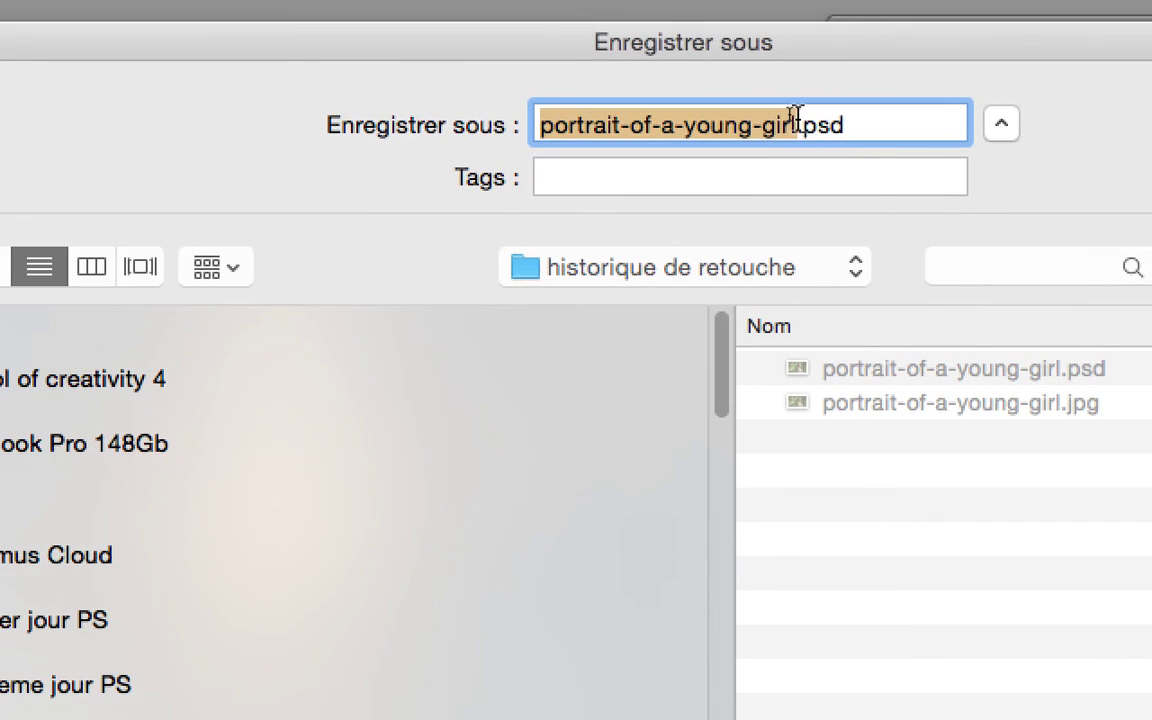
pyautogui.click(788, 117)
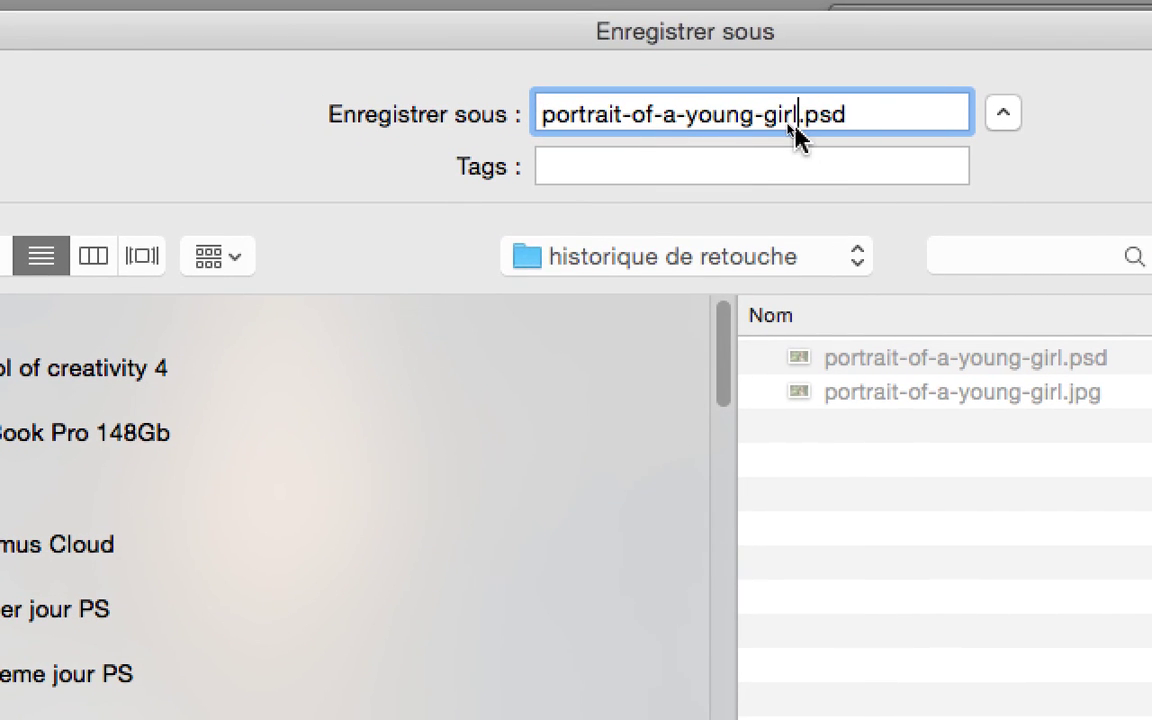
pyautogui.write('-02')
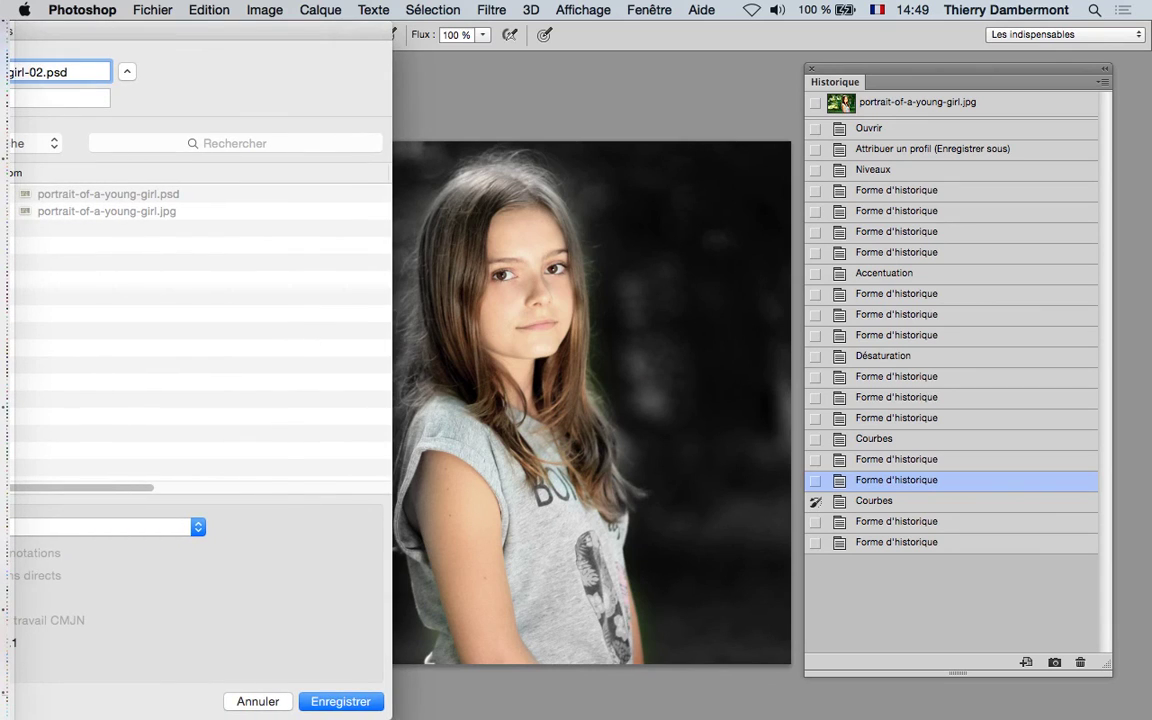
pyautogui.press('Return')
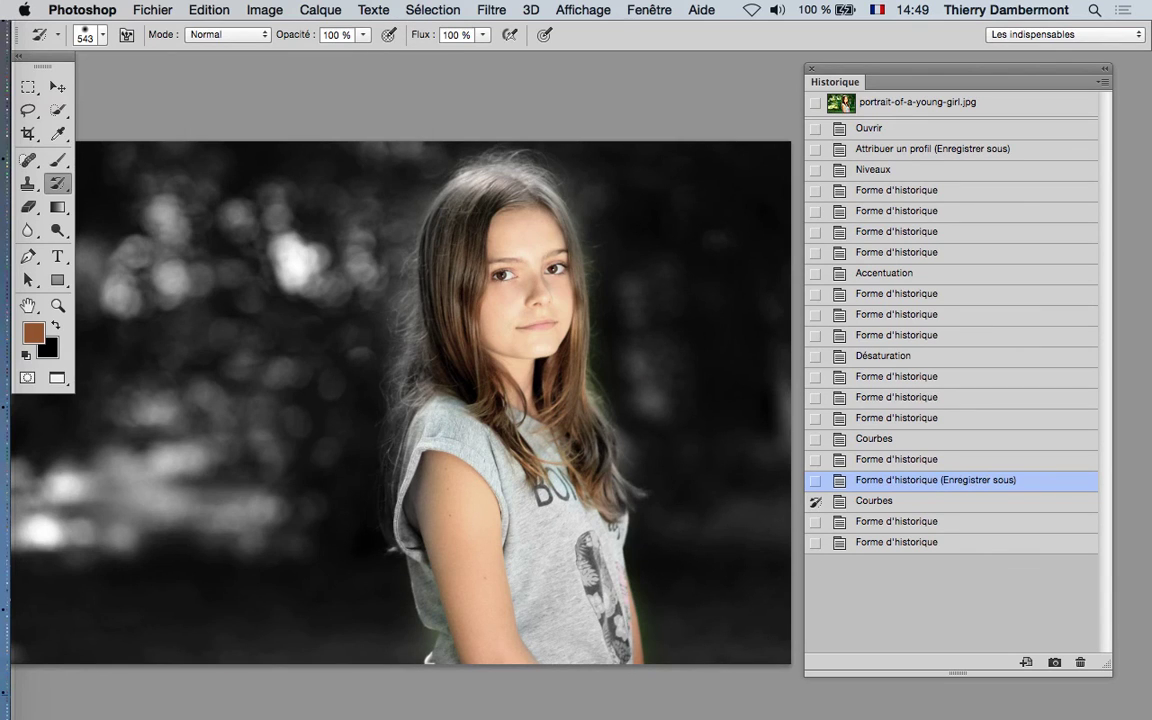
pyautogui.press('super+minus')
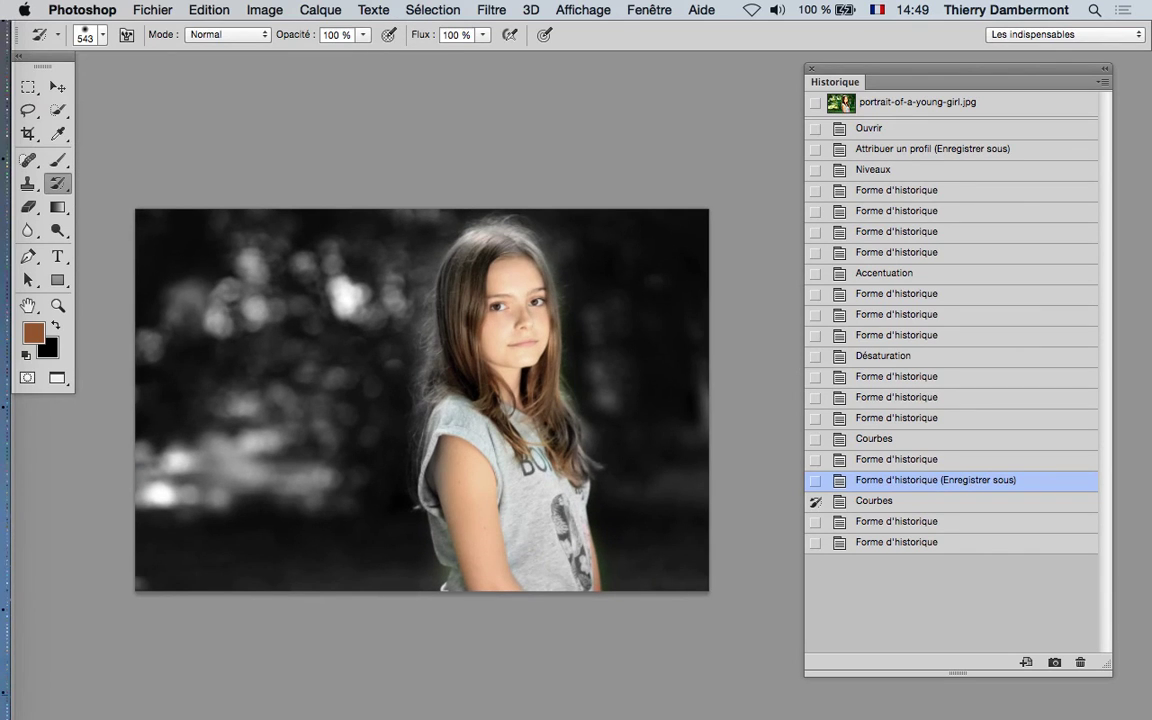